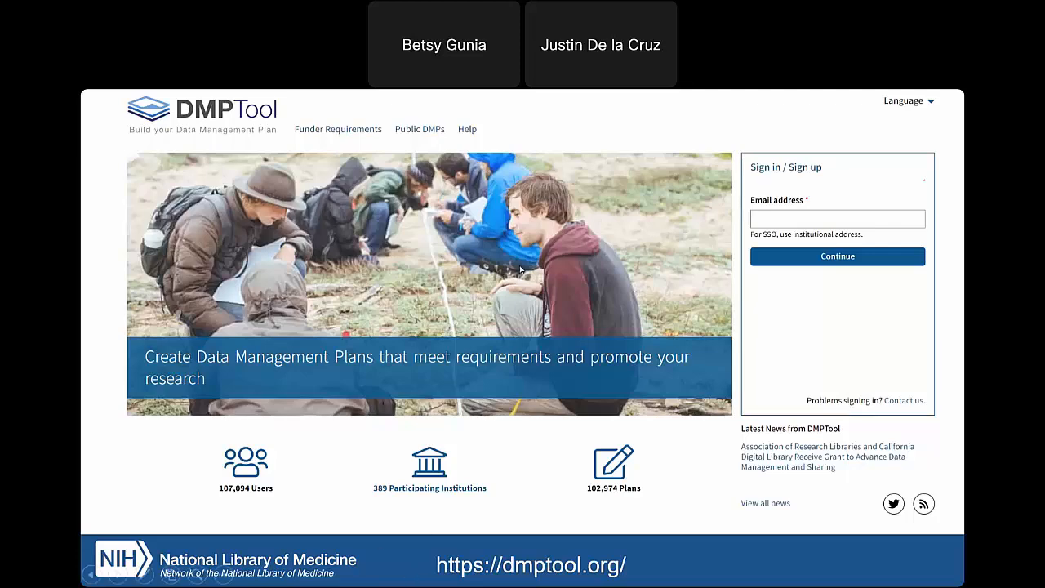
# Switch from the slide presentation to the browser and look through the Funder Requirements templates and their funder links.
pyautogui.press('Escape')
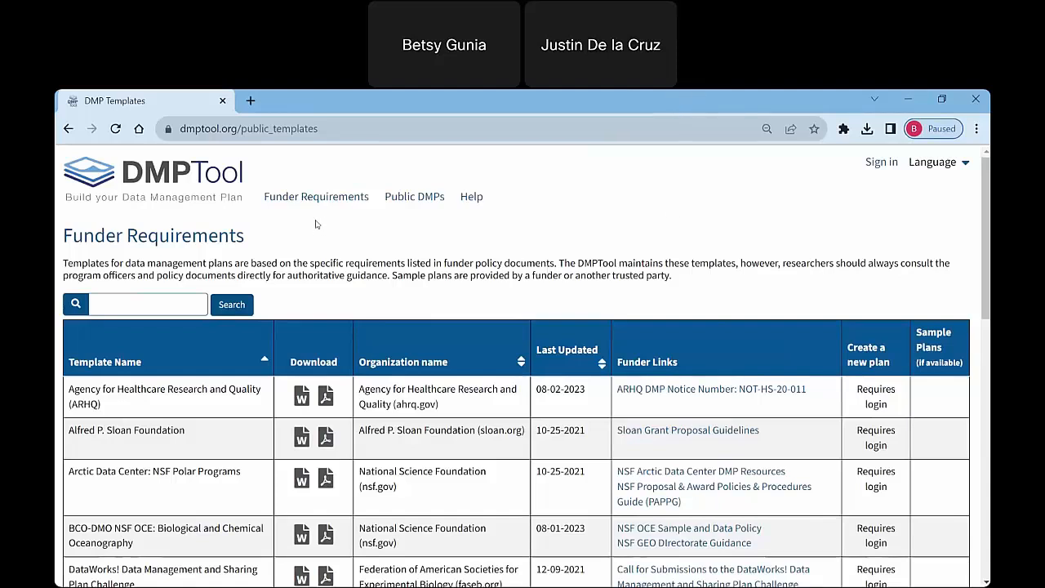
pyautogui.moveTo(986, 269); pyautogui.dragTo(986, 270)
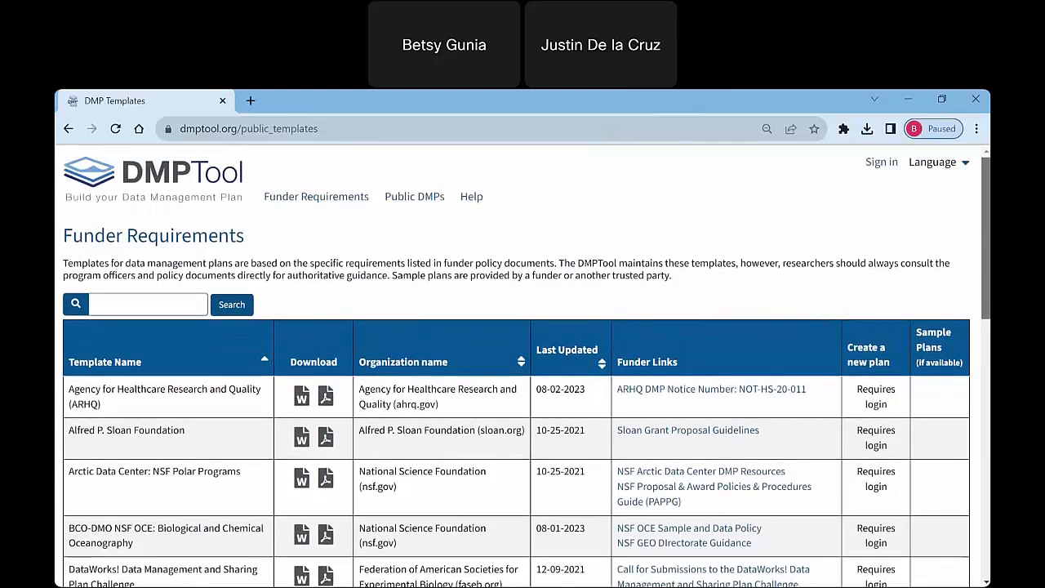
pyautogui.click(352, 196)
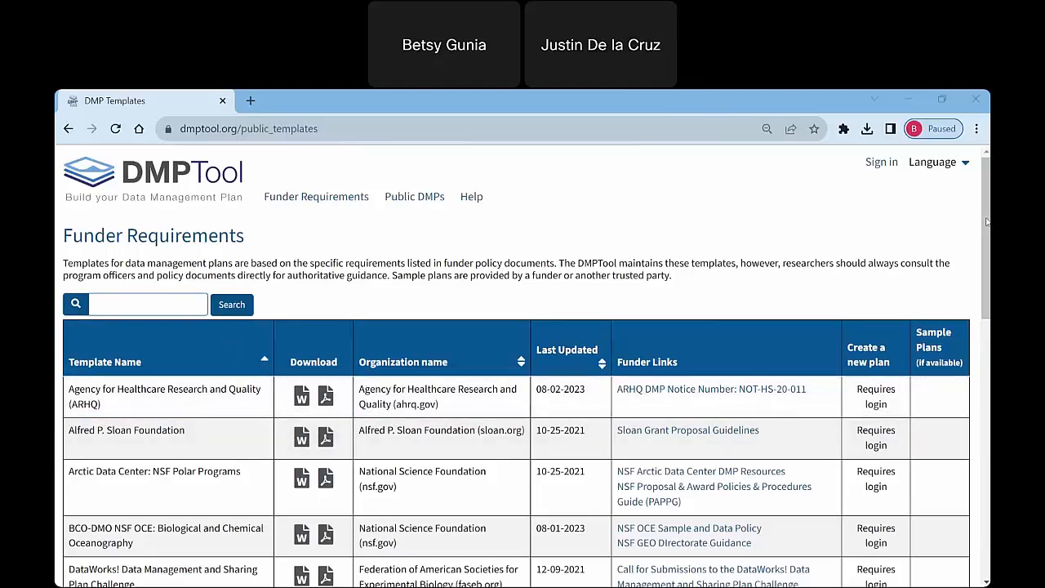
pyautogui.scroll(-2, 984, 246)
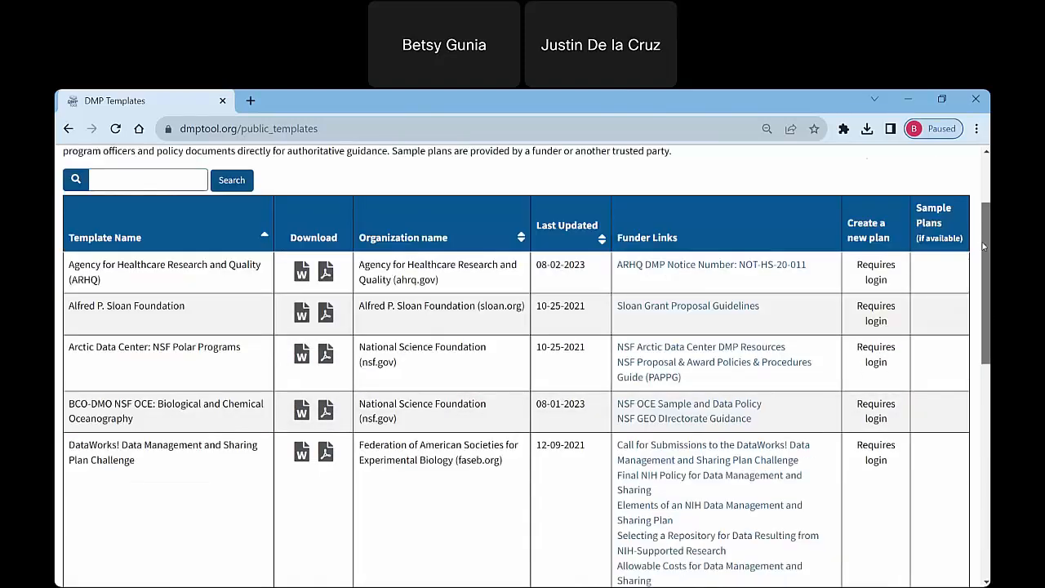
pyautogui.moveTo(984, 247); pyautogui.dragTo(986, 200)
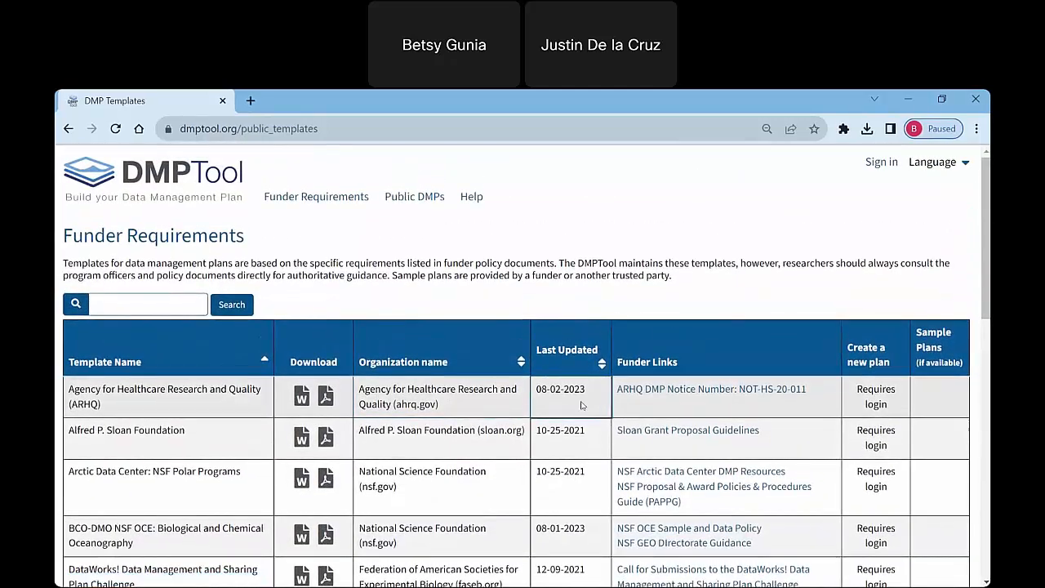
pyautogui.click(722, 395)
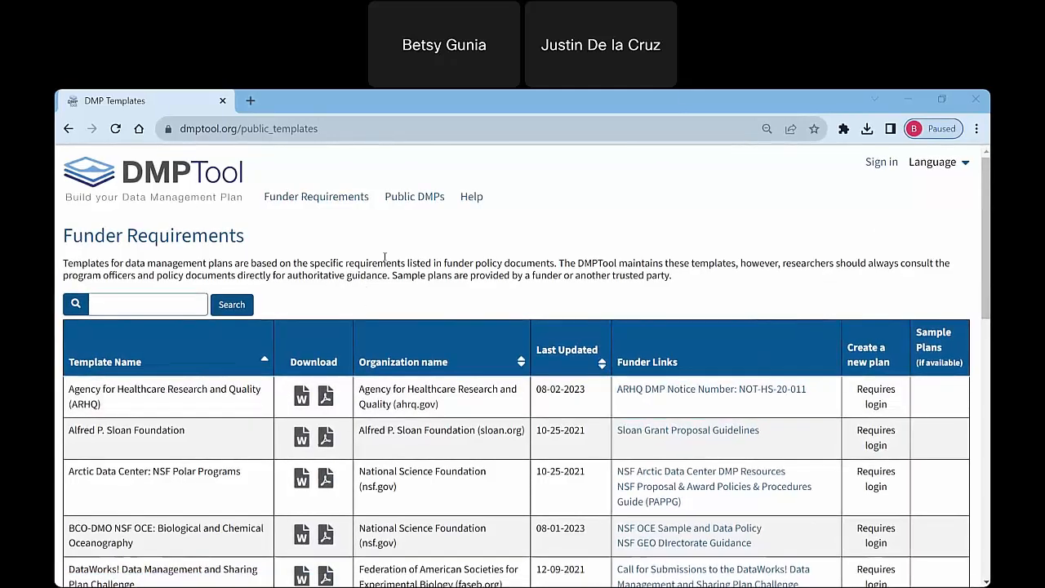
# Open the Public DMPs listing to look over the search filters and featured plans, and open the Help page.
pyautogui.click(413, 198)
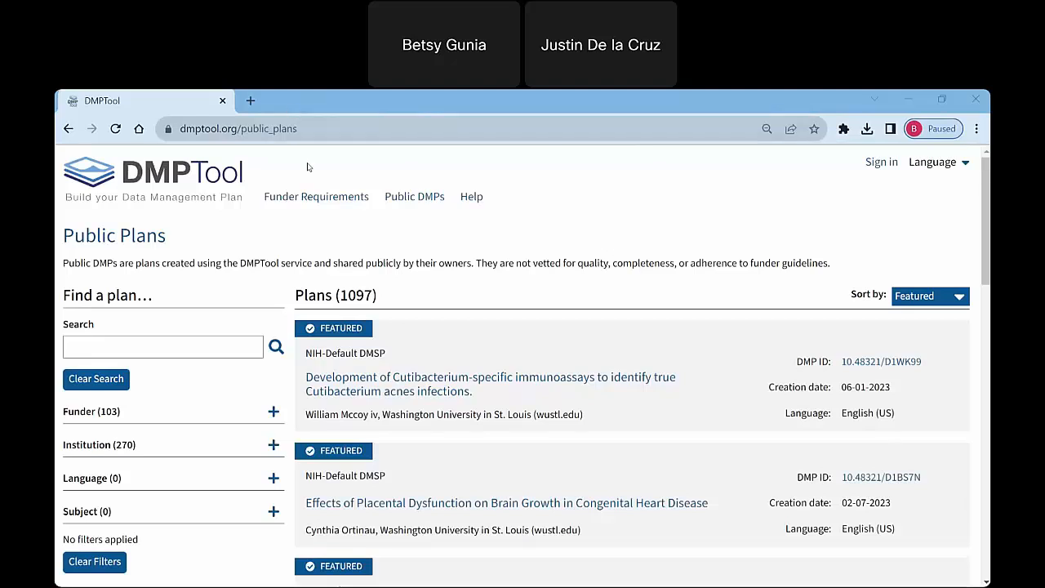
pyautogui.click(307, 198)
pyautogui.moveTo(986, 174); pyautogui.dragTo(985, 174)
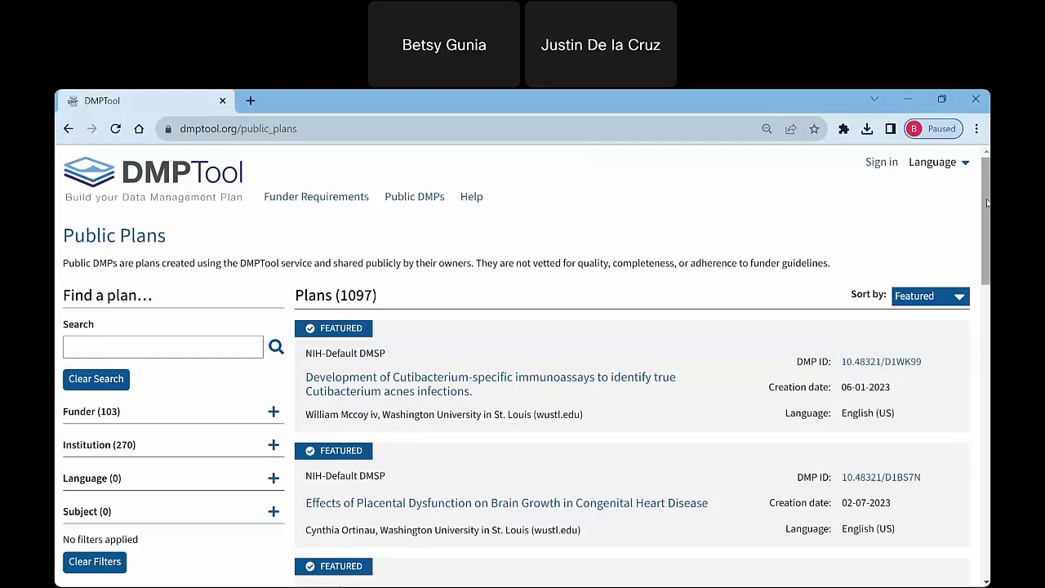
pyautogui.moveTo(987, 203); pyautogui.dragTo(988, 211)
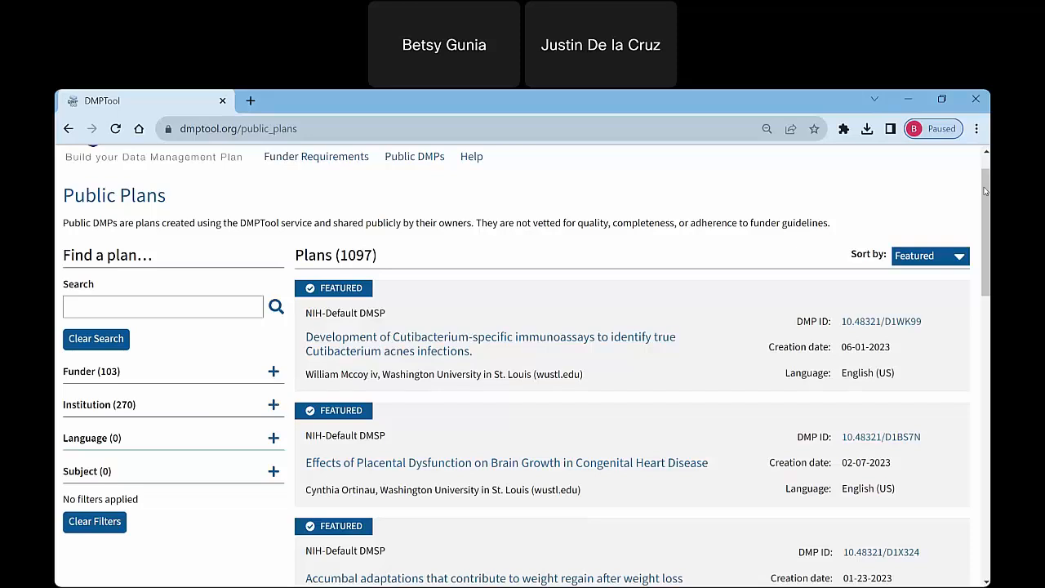
pyautogui.scroll(1, 988, 177)
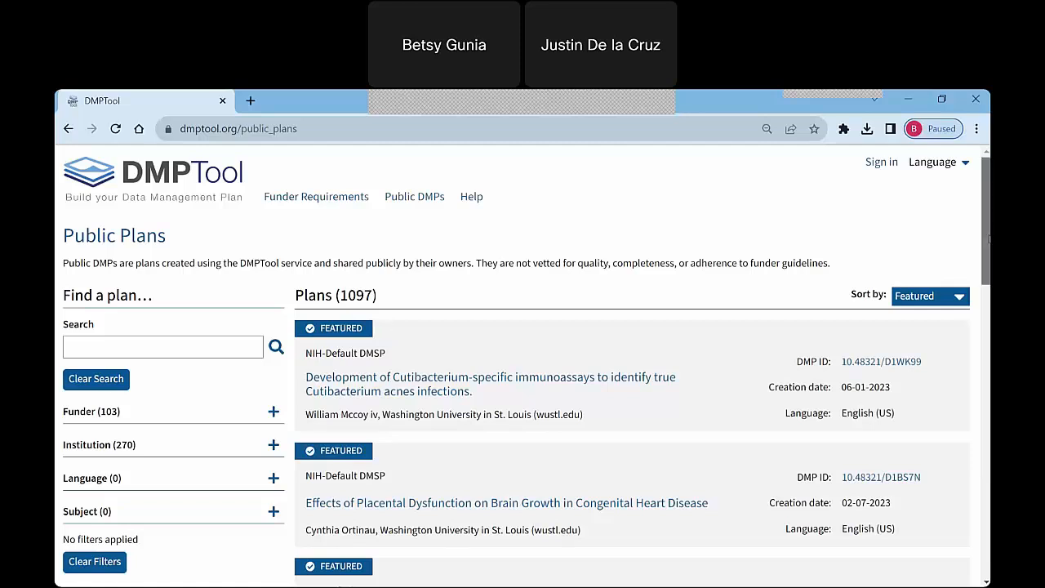
pyautogui.scroll(-1, 988, 238)
pyautogui.scroll(1, 988, 238)
pyautogui.click(335, 378)
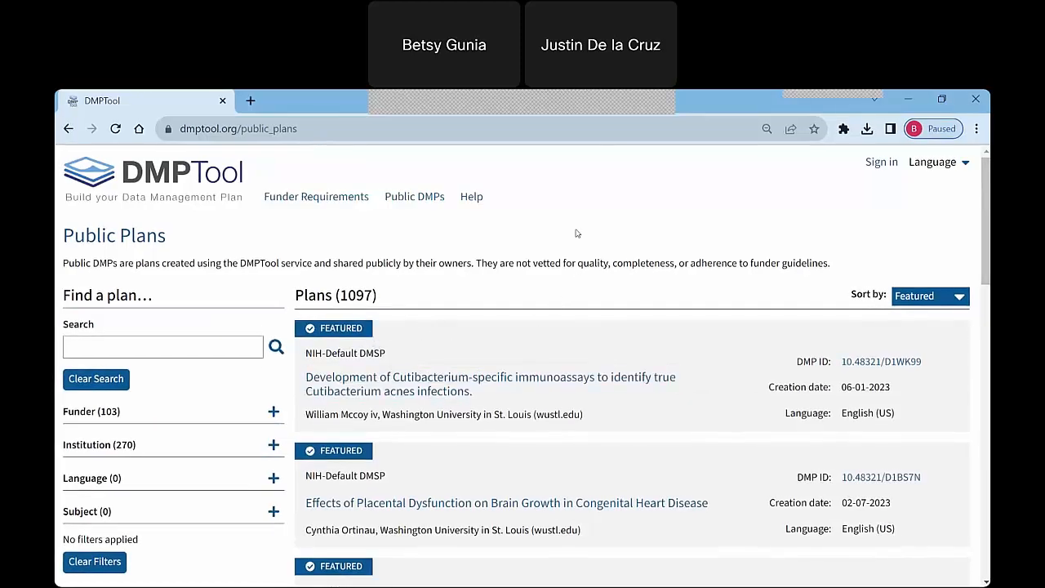
pyautogui.click(469, 204)
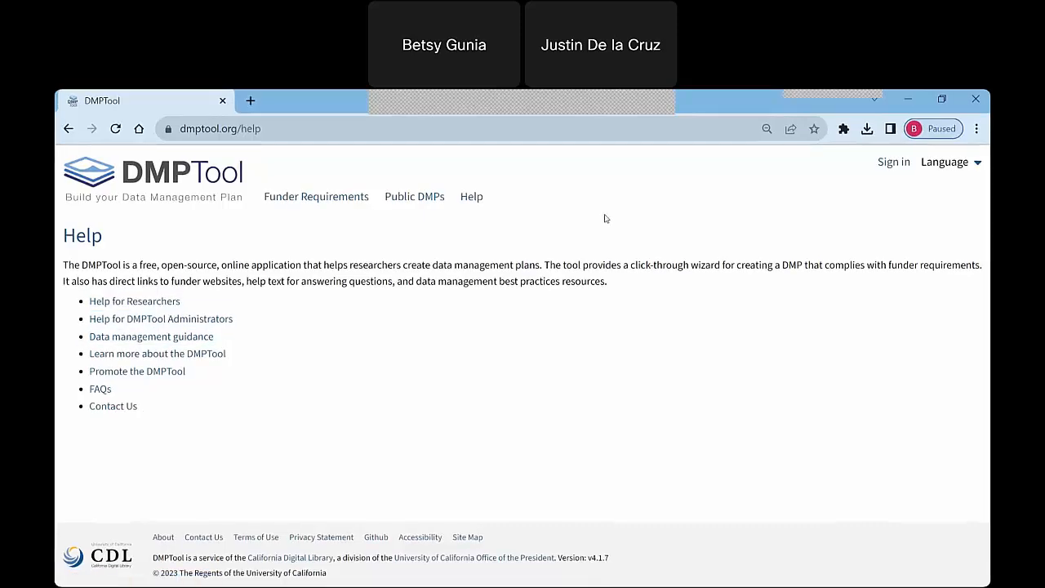
# Return to the DMPTool home page and sign in through the institution's SSO with the institutional email address.
pyautogui.click(253, 168)
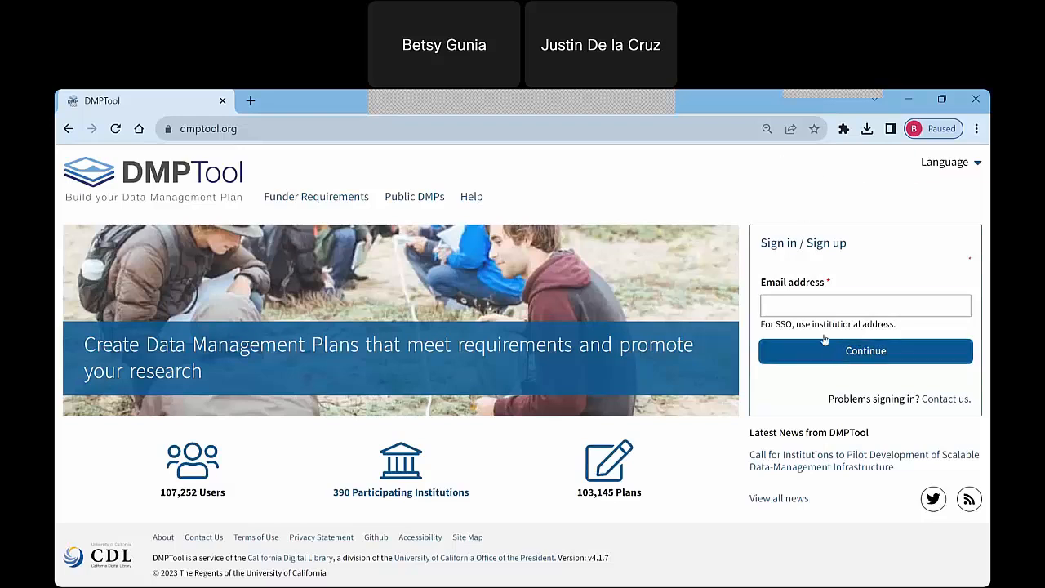
pyautogui.click(812, 306)
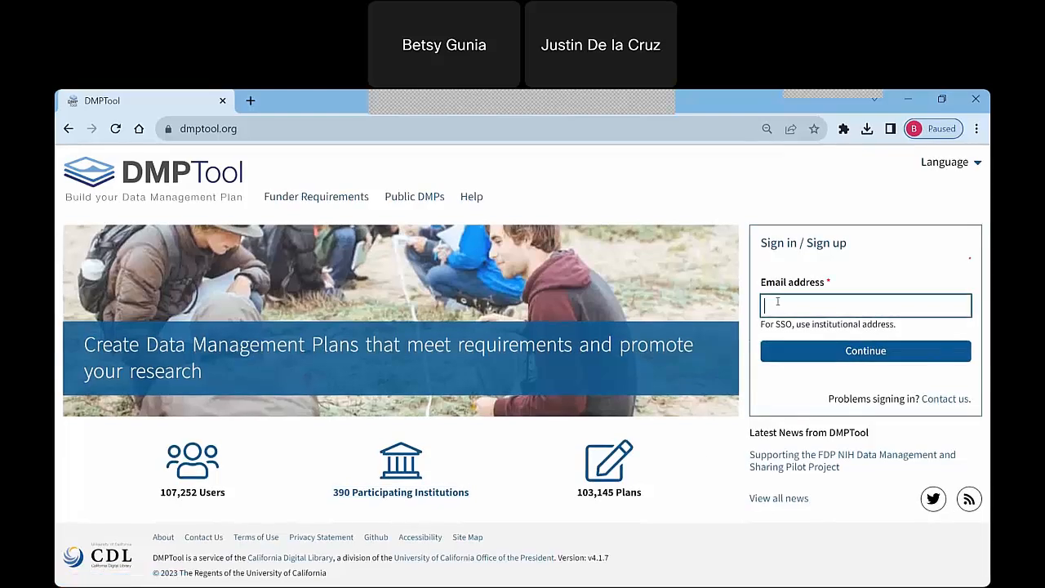
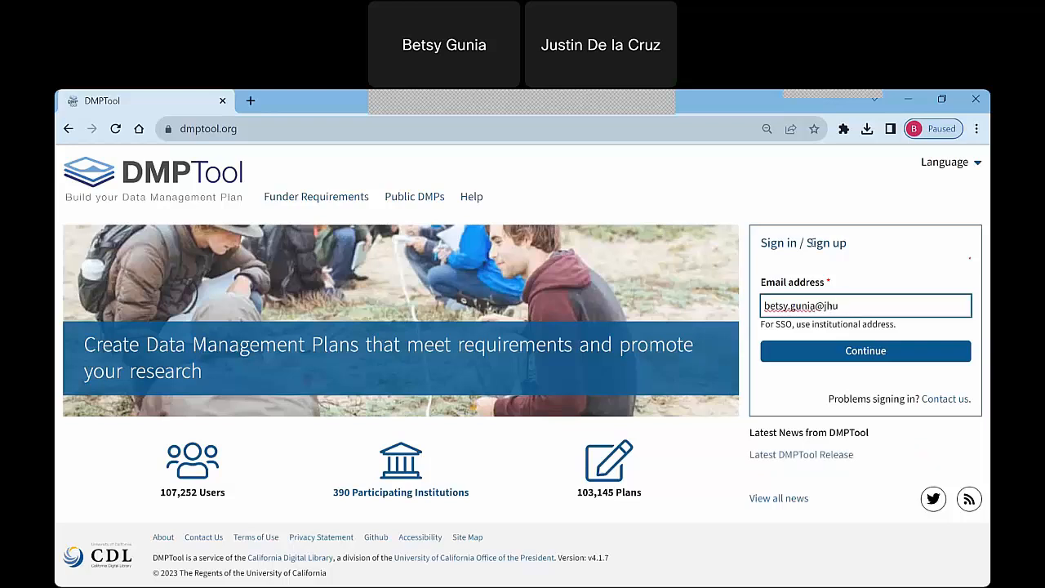
pyautogui.click(824, 353)
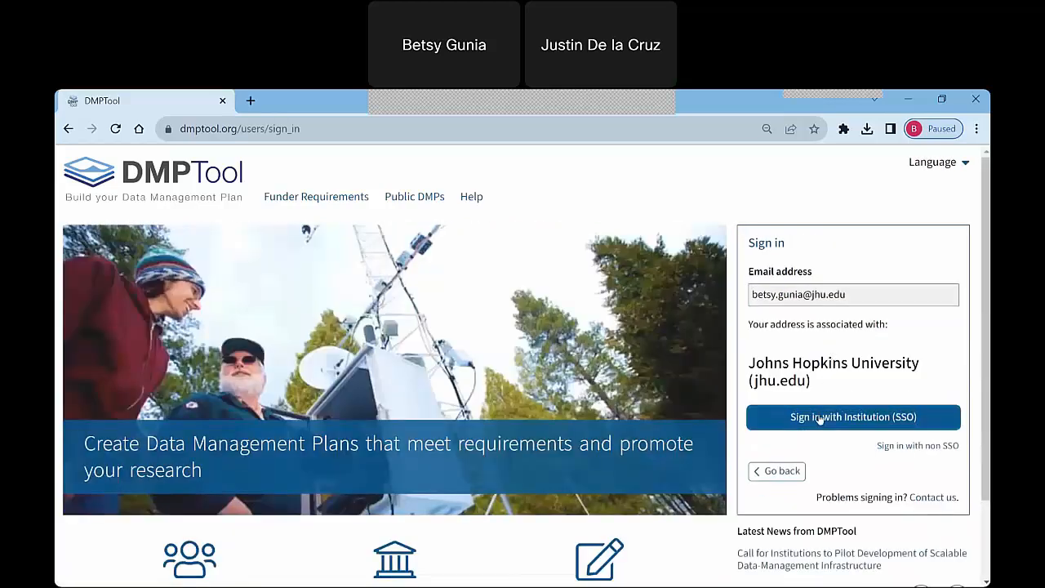
pyautogui.click(820, 418)
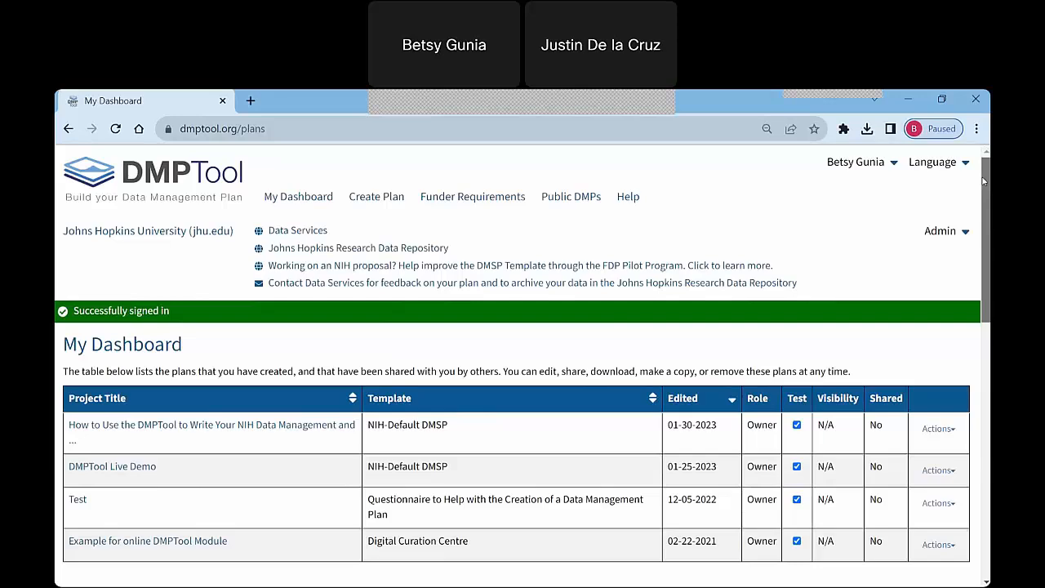
# Examine the dashboard's table of own plans, the Johns Hopkins University plans below it, and the institutional links above.
pyautogui.moveTo(983, 181); pyautogui.dragTo(982, 204)
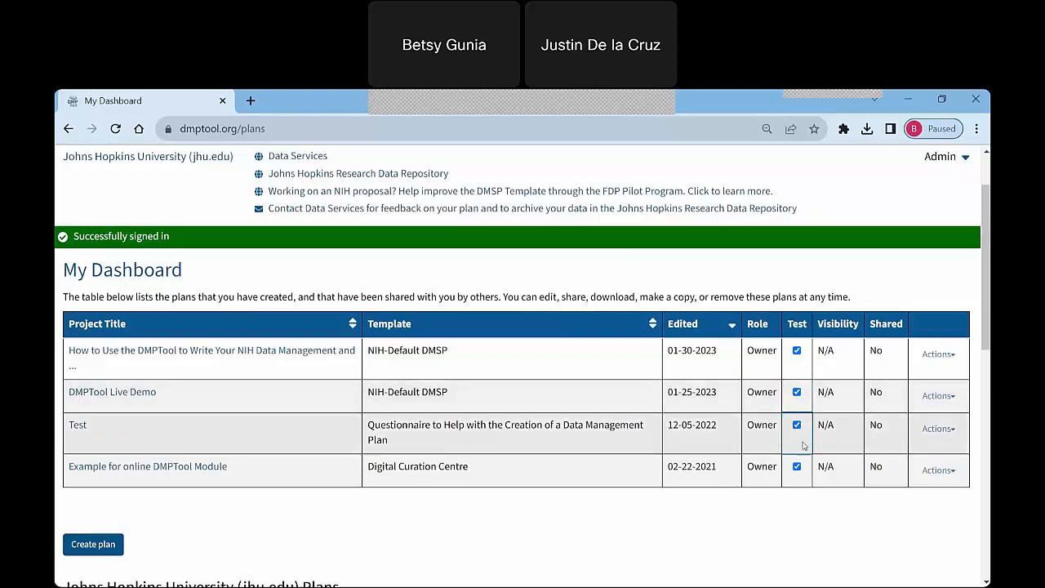
pyautogui.scroll(1, 523, 368)
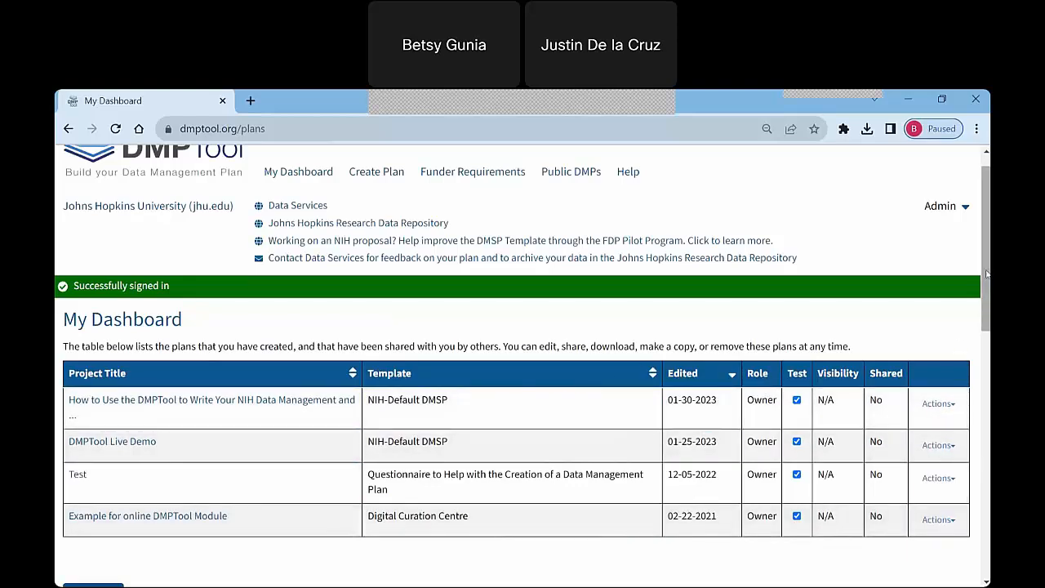
pyautogui.scroll(-1, 821, 315)
pyautogui.scroll(-4, 523, 367)
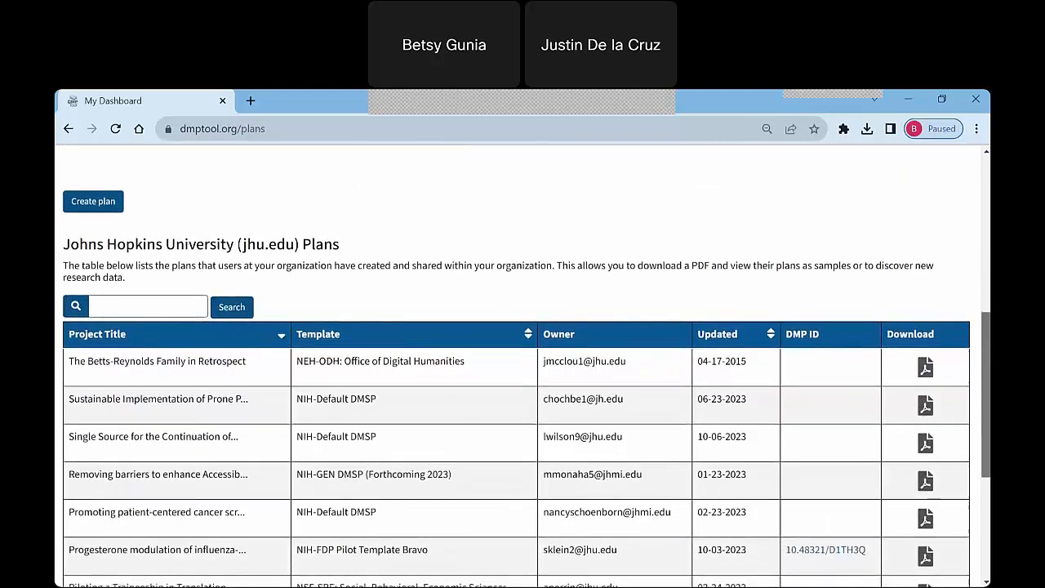
pyautogui.moveTo(986, 400); pyautogui.dragTo(986, 407)
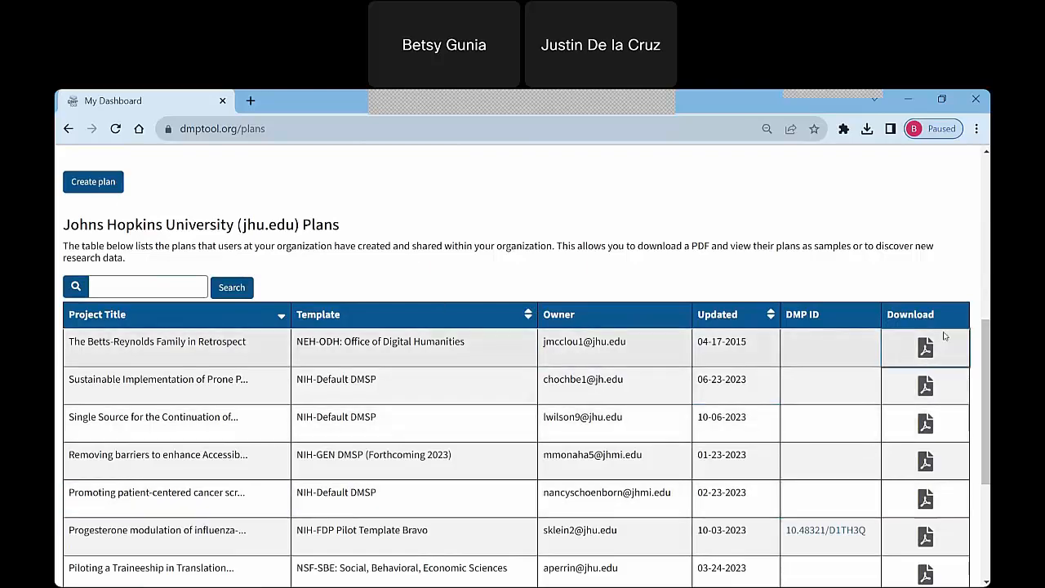
pyautogui.scroll(3, 516, 367)
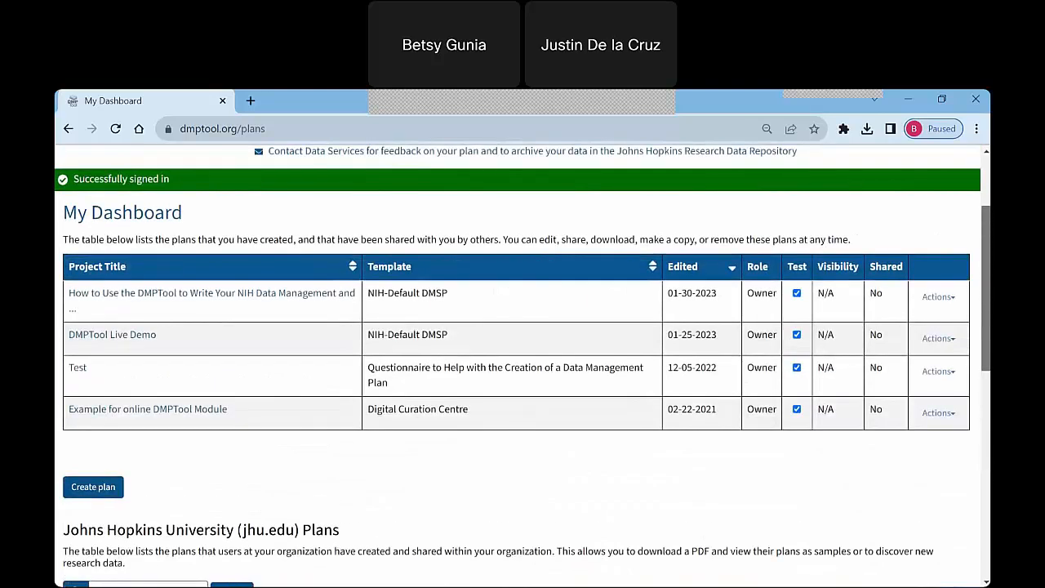
pyautogui.scroll(1, 257, 143)
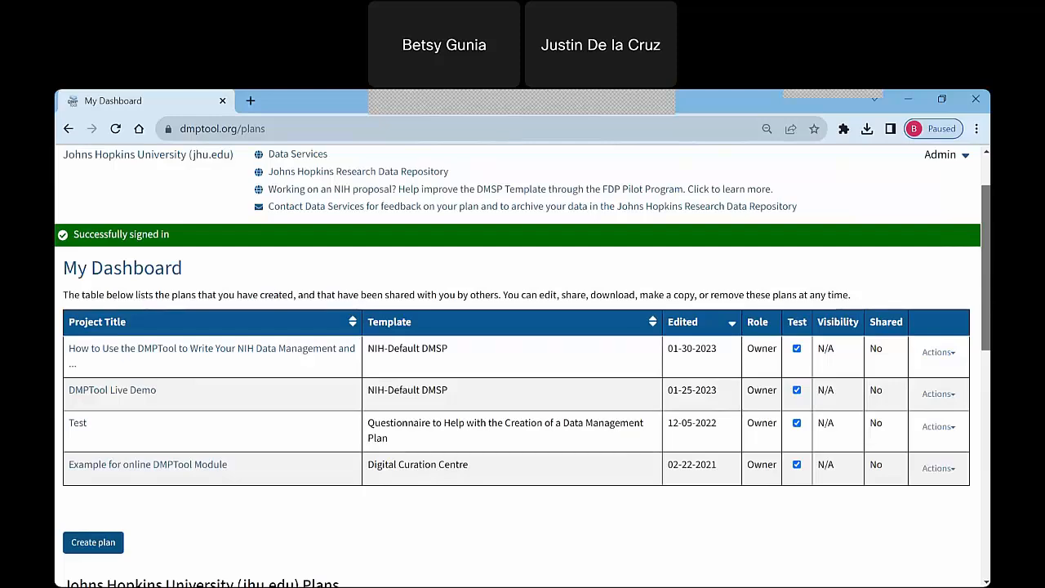
pyautogui.scroll(1, 522, 326)
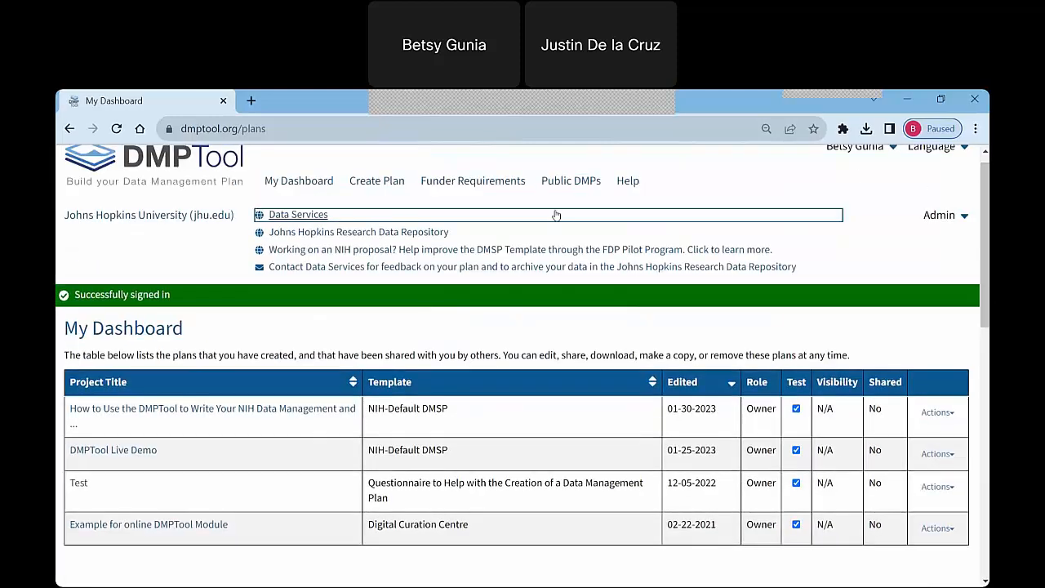
pyautogui.click(564, 187)
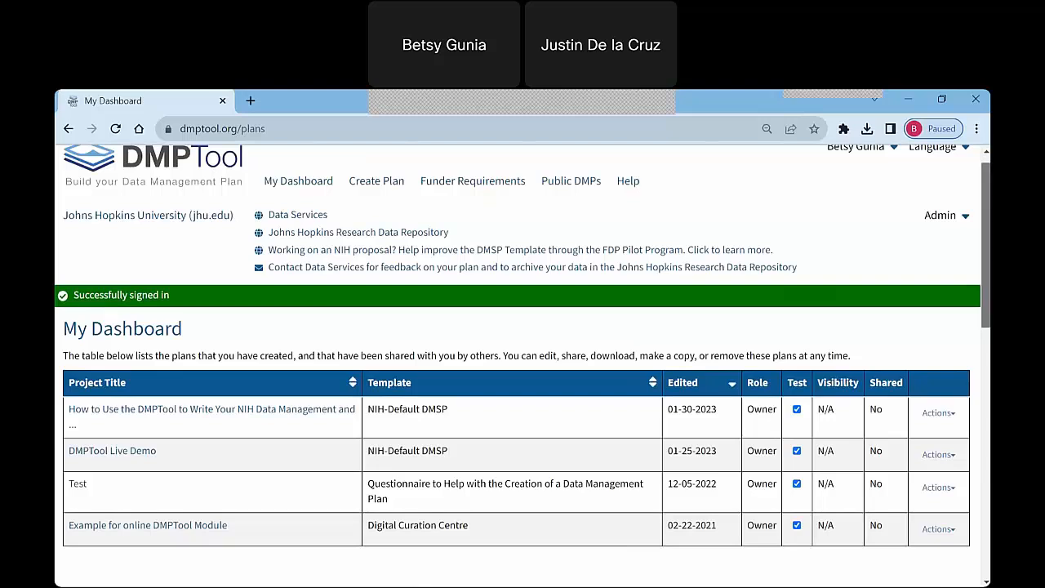
pyautogui.scroll(1, 523, 351)
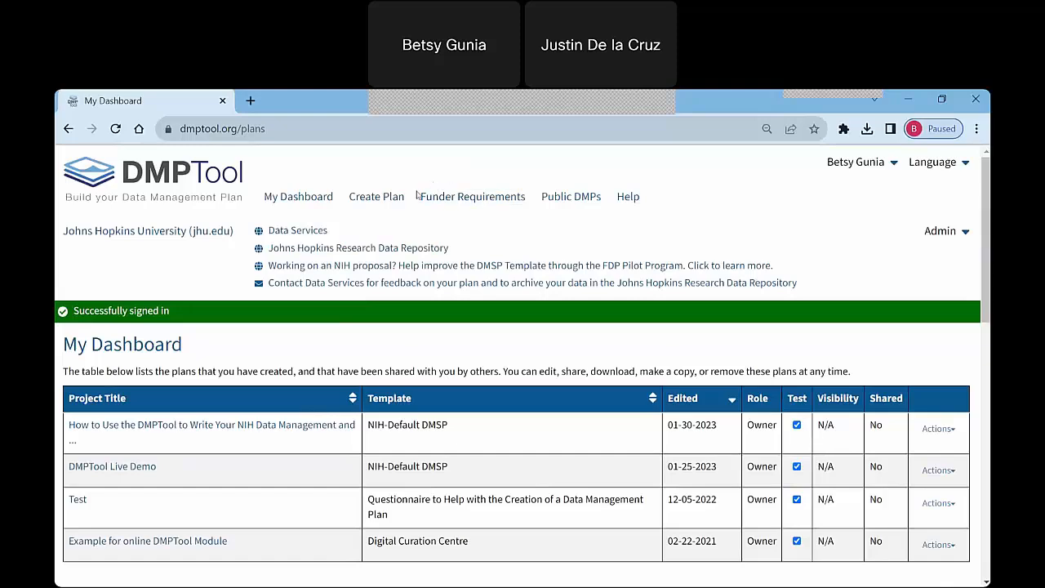
# Start a new plan titled "Test" and mark it as a mock project for testing, practice, or educational purposes.
pyautogui.moveTo(986, 201); pyautogui.dragTo(980, 281)
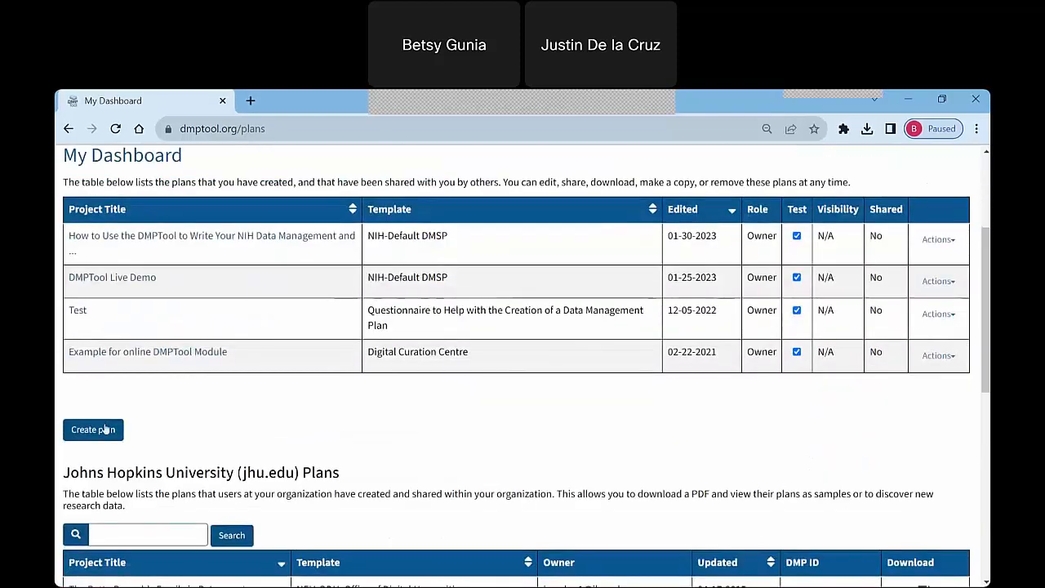
pyautogui.click(106, 432)
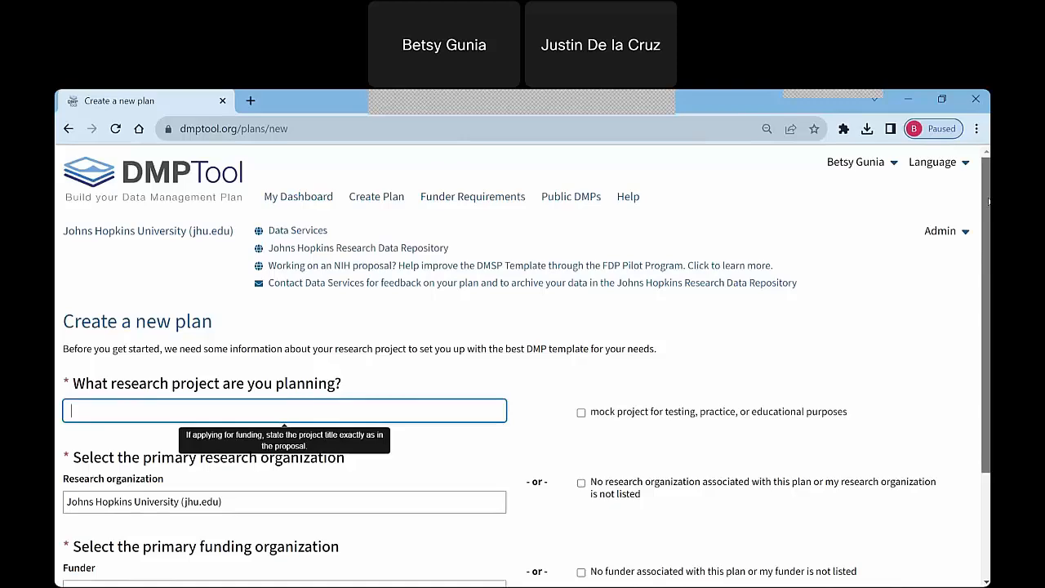
pyautogui.moveTo(988, 202); pyautogui.dragTo(988, 219)
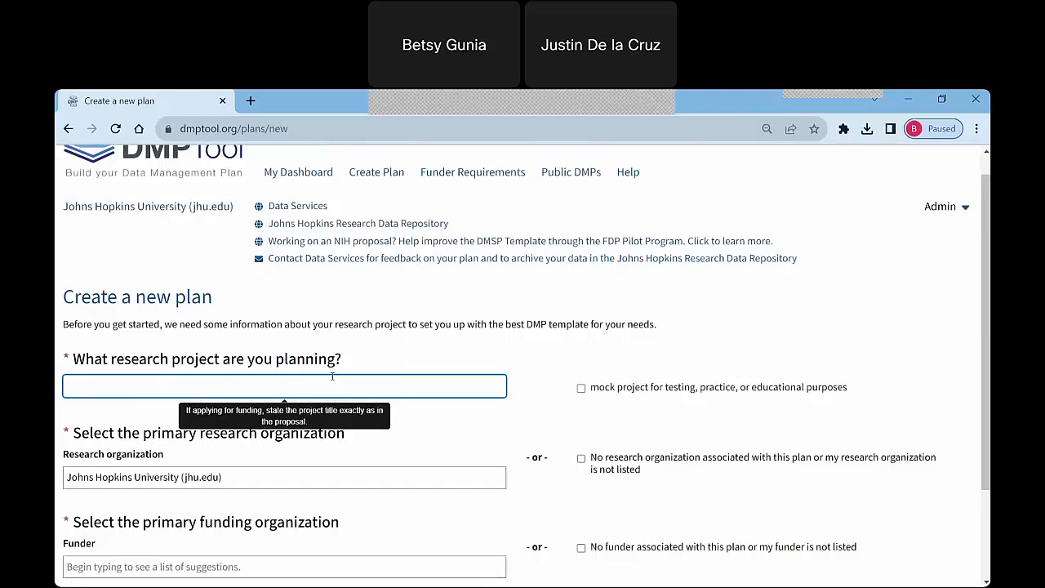
pyautogui.write('Test')
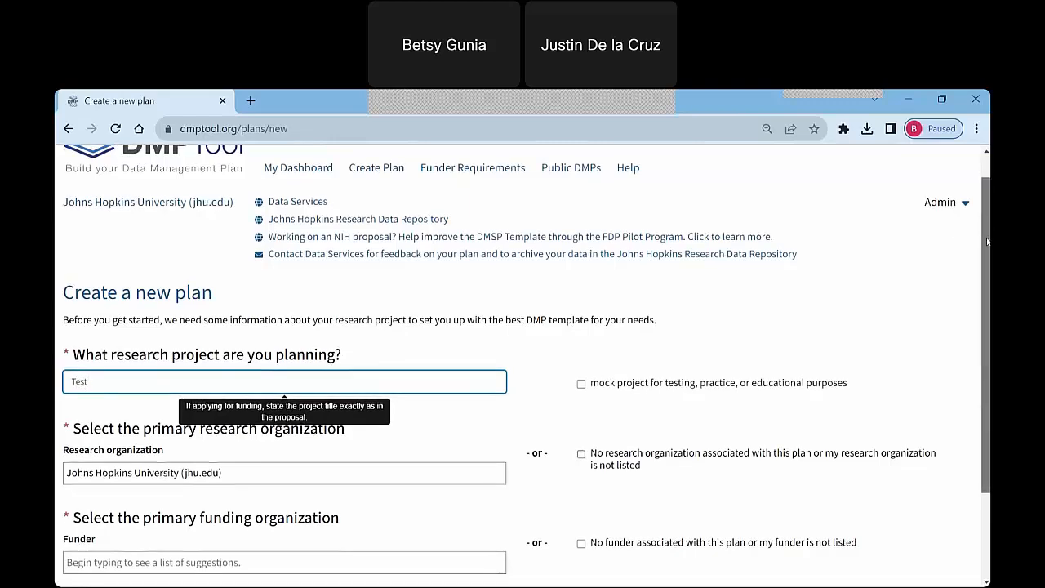
pyautogui.scroll(-1, 592, 278)
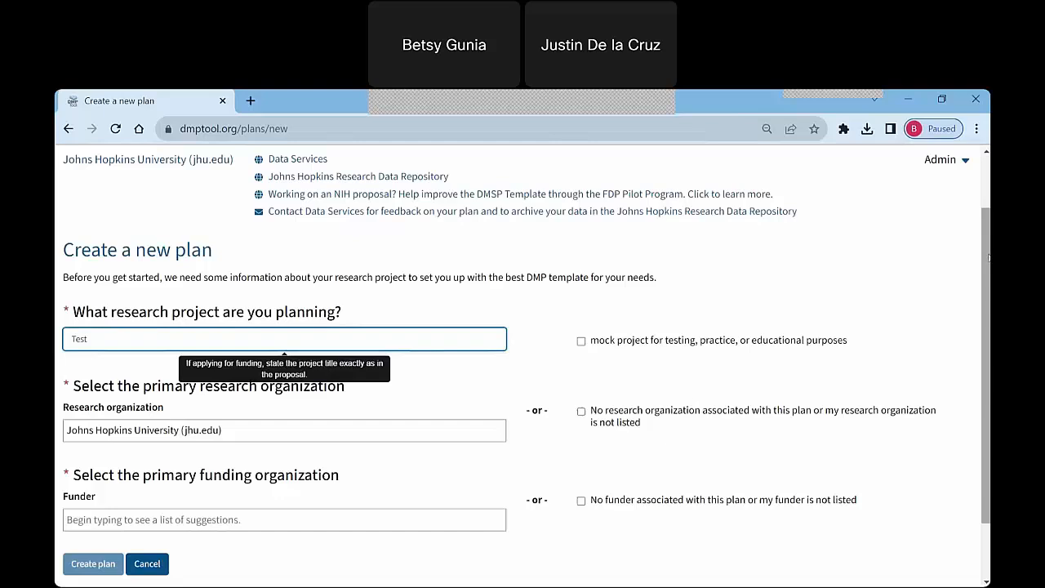
pyautogui.click(581, 342)
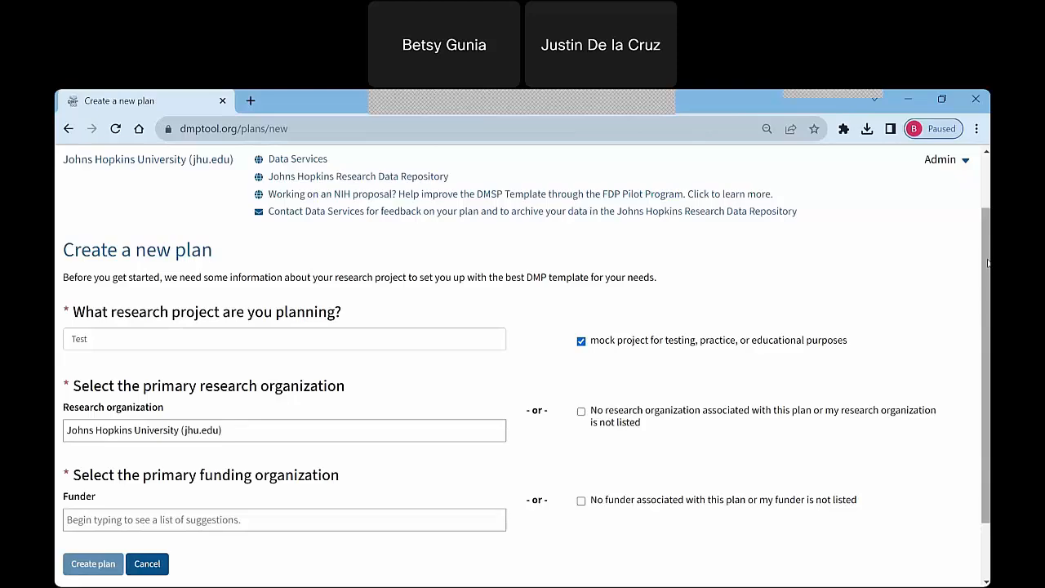
# Keep Johns Hopkins University as the research organization and set the funder to National Institutes of Health (nih.gov).
pyautogui.moveTo(988, 267); pyautogui.dragTo(988, 323)
pyautogui.click(337, 367)
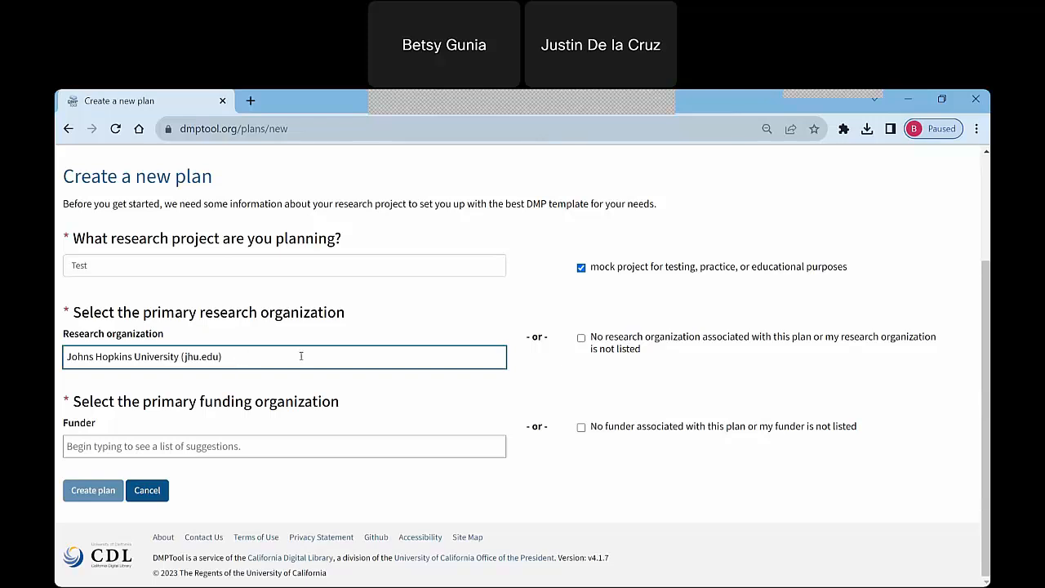
pyautogui.click(334, 445)
pyautogui.click(339, 361)
pyautogui.click(301, 445)
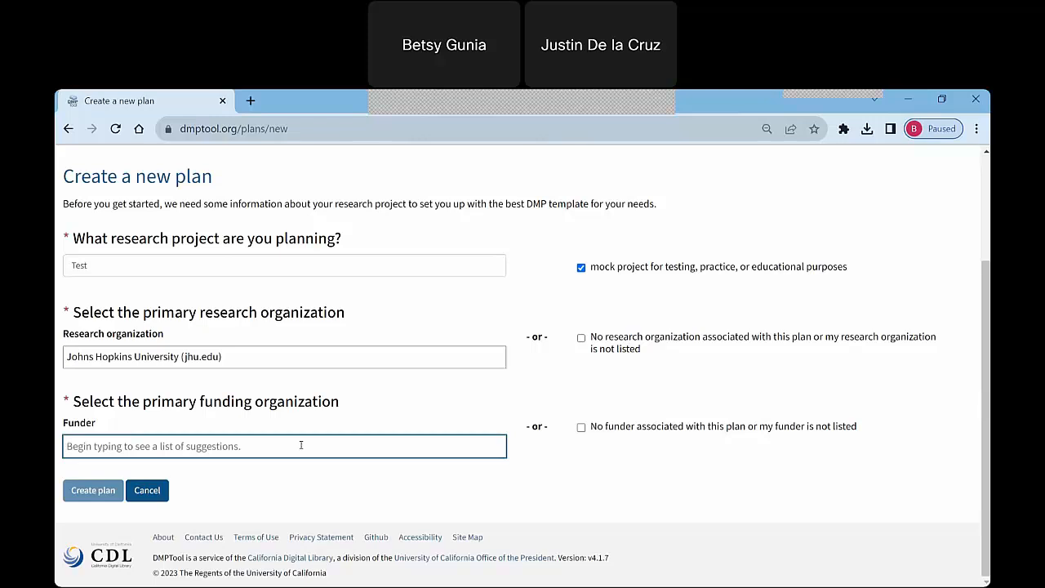
pyautogui.write('NIH')
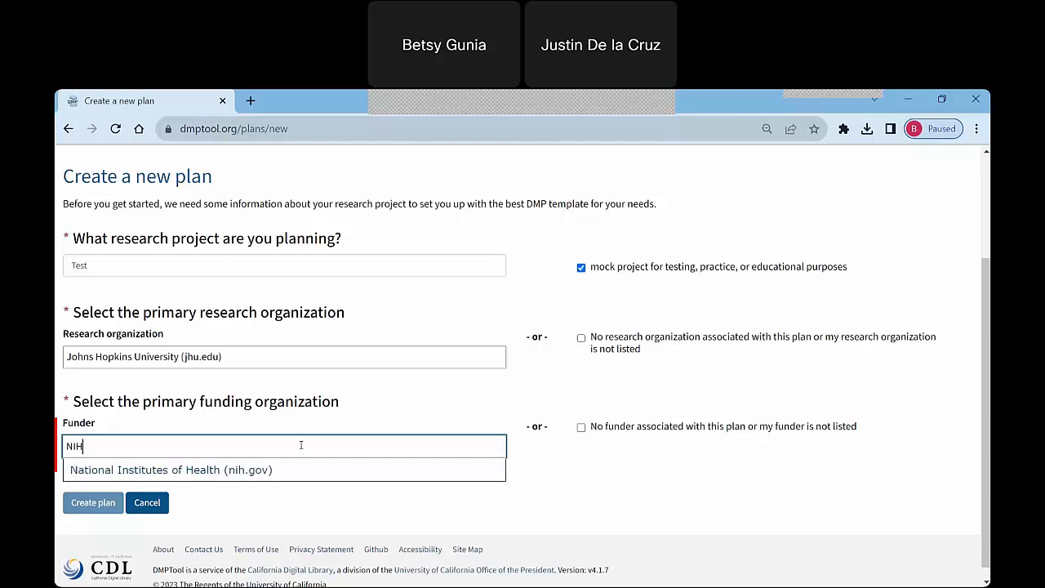
pyautogui.click(265, 472)
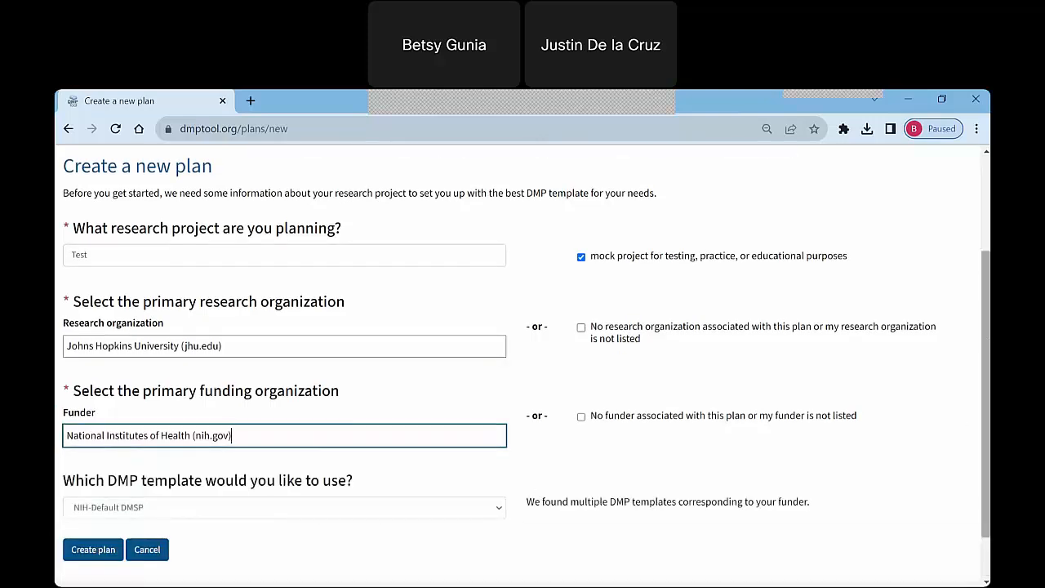
# Choose the NIH-Default DMSP template from the funder's templates and create the plan.
pyautogui.moveTo(987, 343); pyautogui.dragTo(984, 388)
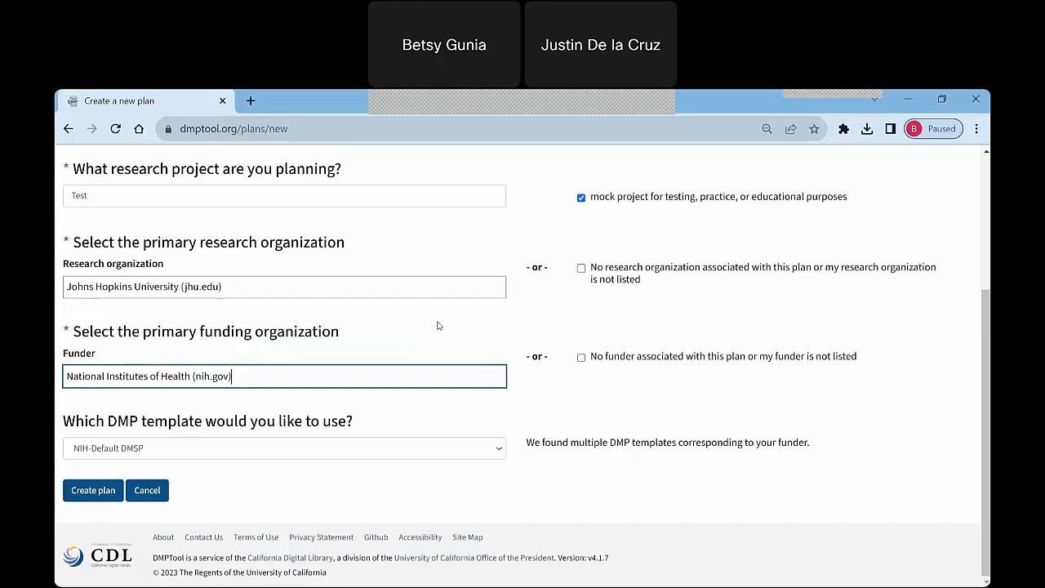
pyautogui.click(503, 451)
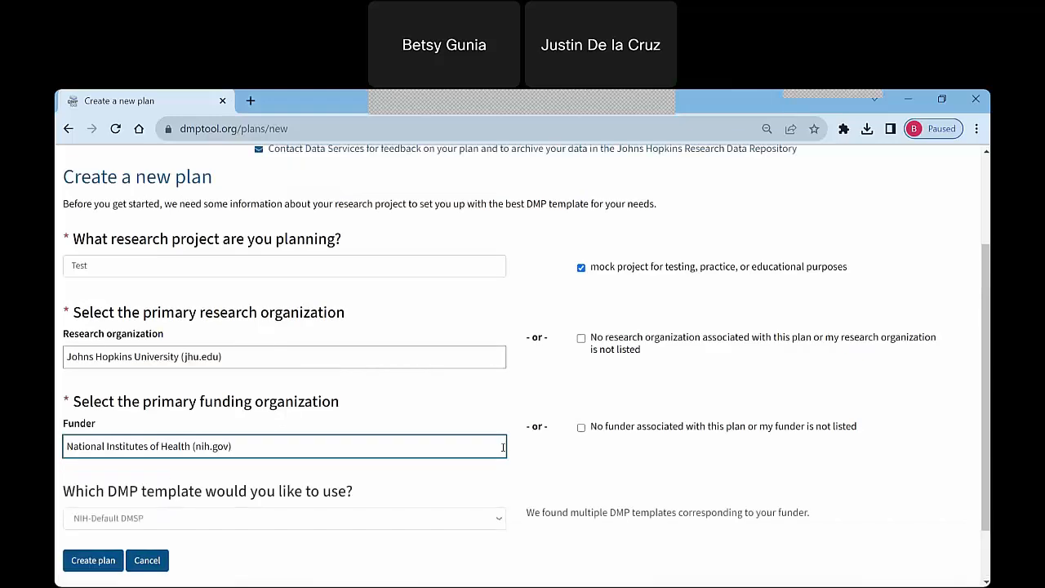
pyautogui.click(500, 516)
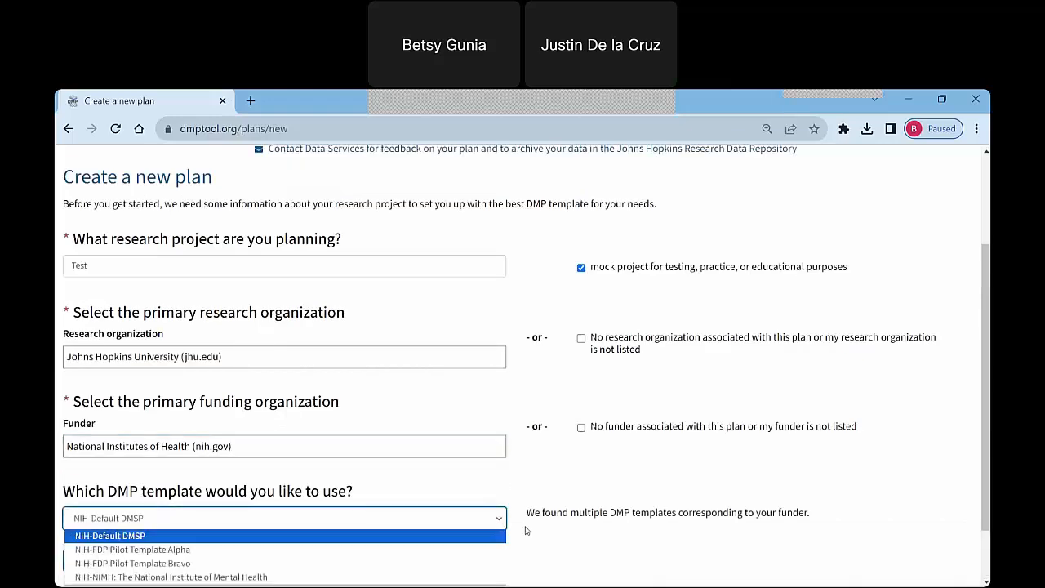
pyautogui.moveTo(986, 429); pyautogui.dragTo(986, 476)
pyautogui.click(500, 450)
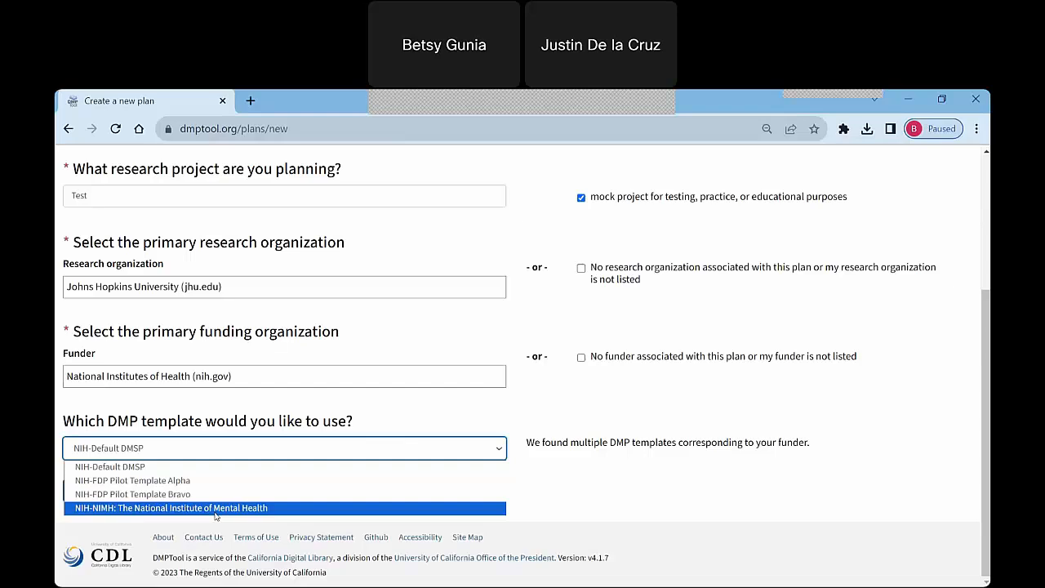
pyautogui.click(129, 466)
pyautogui.click(102, 493)
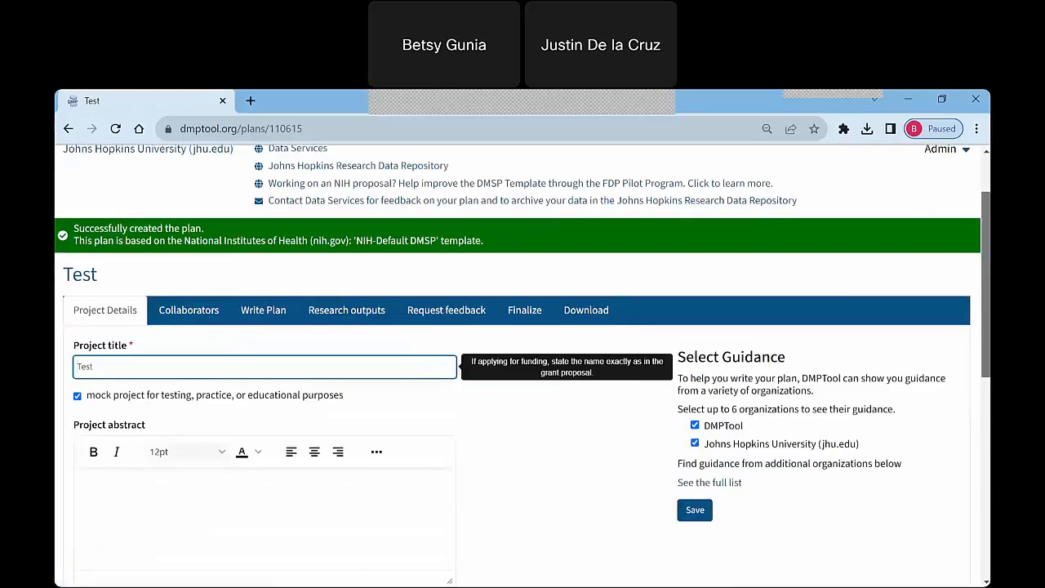
# Look over the Project Details form, from the title and abstract down to the research domain, project dates, funder and grant fields.
pyautogui.moveTo(987, 200); pyautogui.dragTo(988, 223)
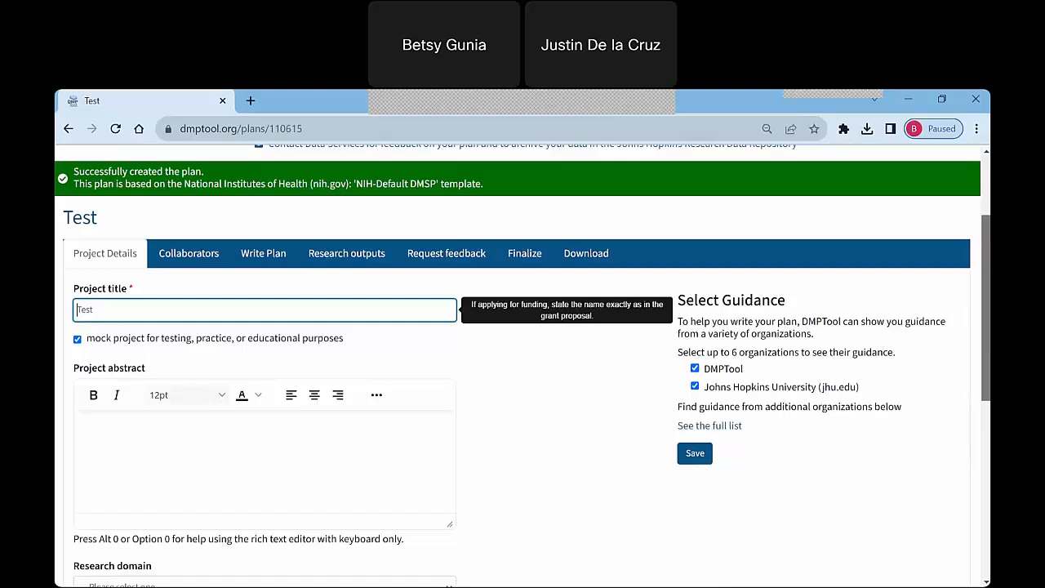
pyautogui.moveTo(987, 227); pyautogui.dragTo(987, 244)
pyautogui.click(162, 401)
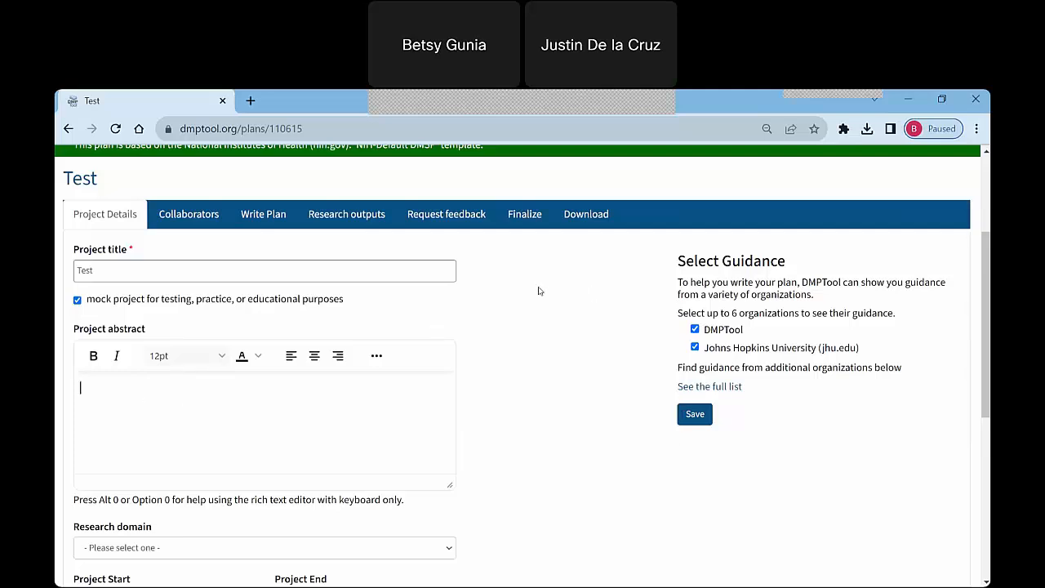
pyautogui.scroll(-2, 500, 329)
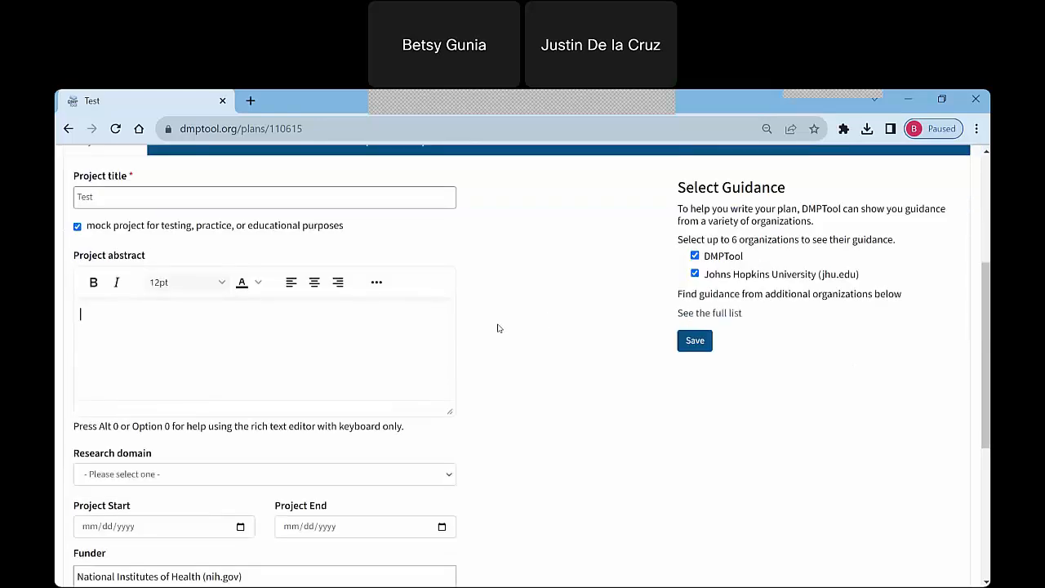
pyautogui.scroll(-2, 500, 328)
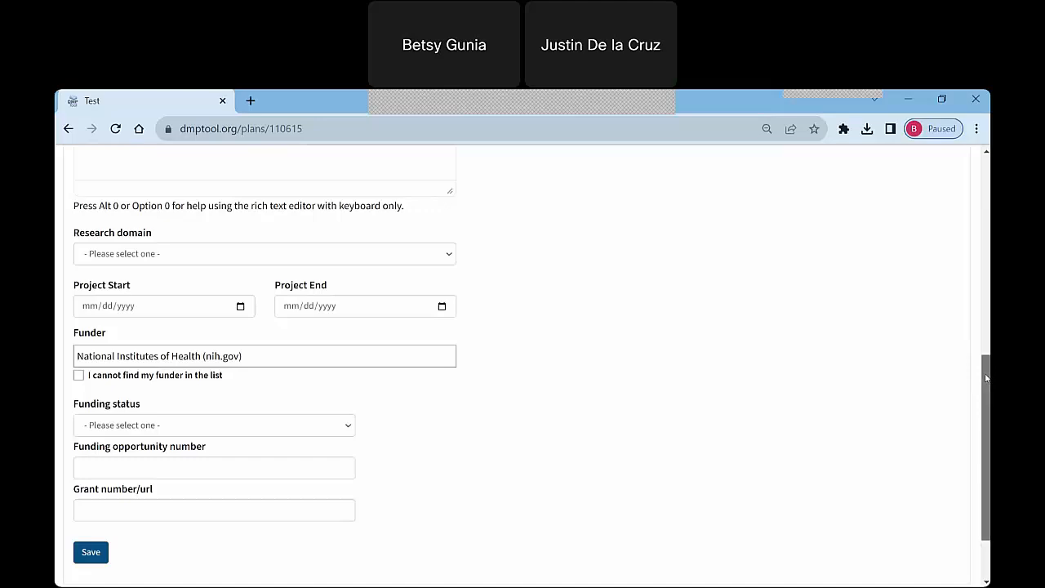
pyautogui.scroll(2, 987, 376)
pyautogui.scroll(3, 986, 376)
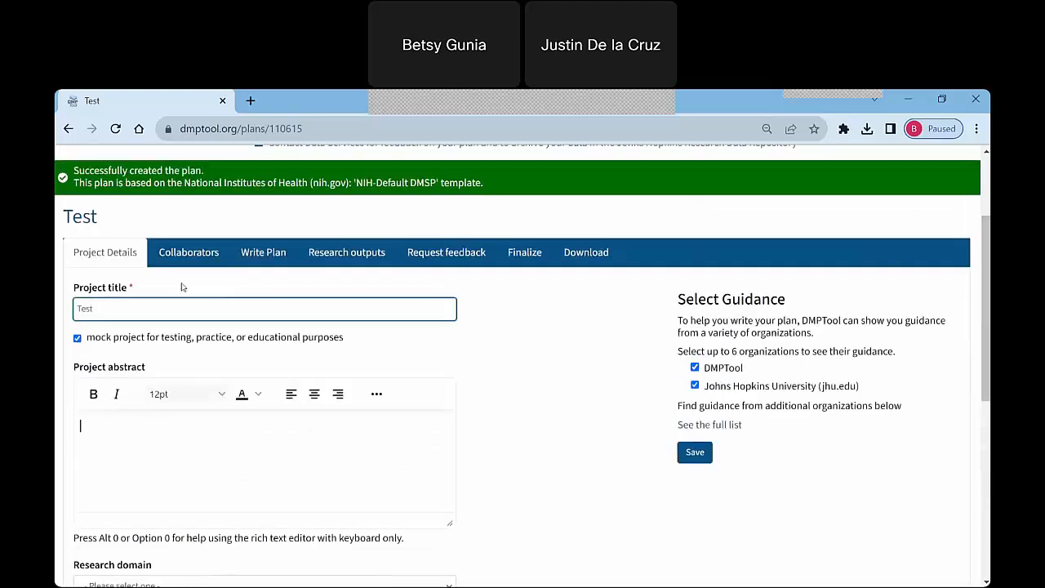
# Glance through the plan's Collaborators page and return to Project Details.
pyautogui.click(212, 259)
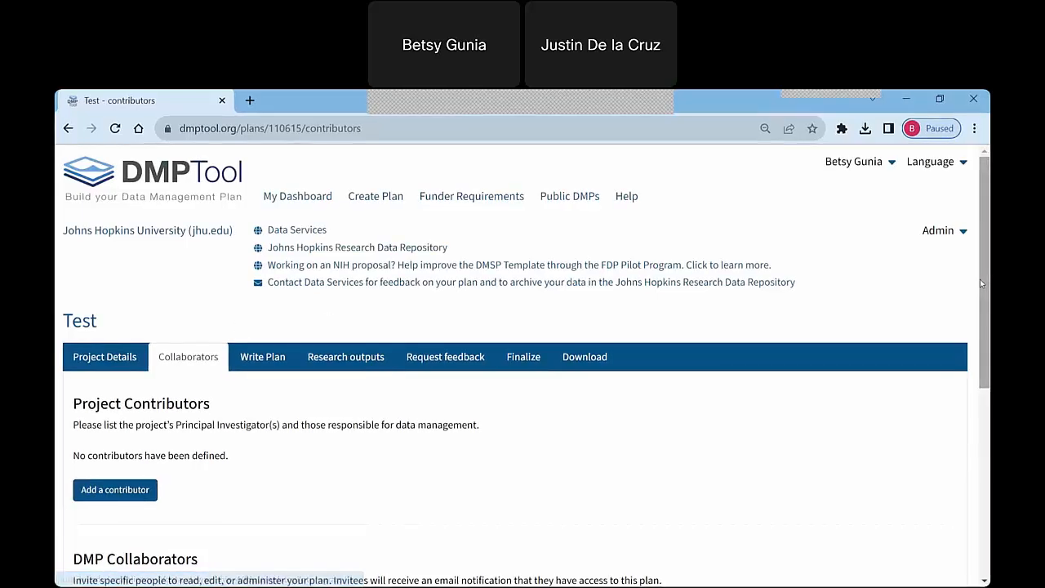
pyautogui.scroll(-1, 980, 279)
pyautogui.scroll(-1, 979, 280)
pyautogui.scroll(1, 980, 279)
pyautogui.click(105, 319)
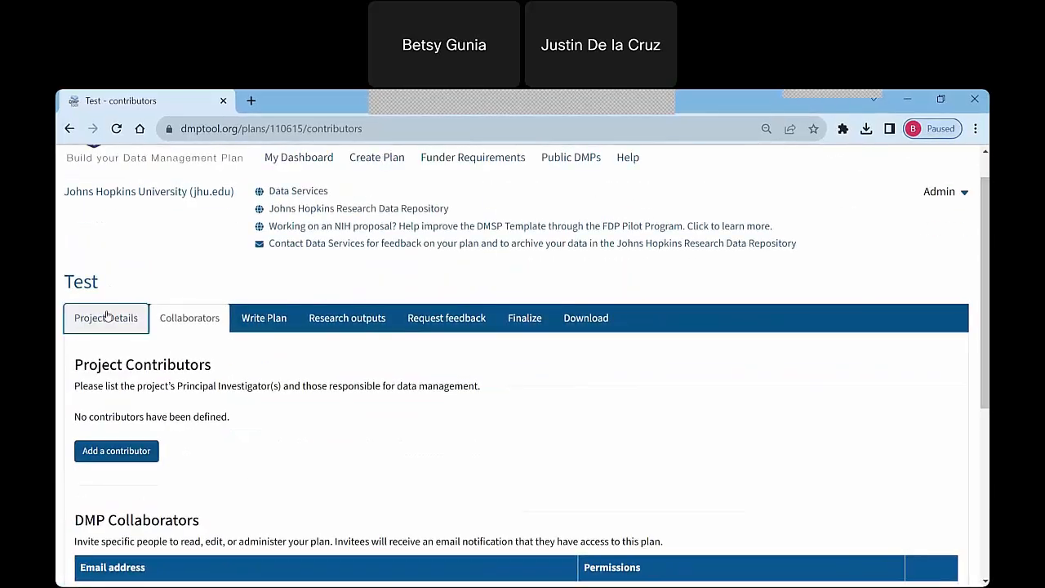
# Review the Select Guidance options in Project Details, and open and close the full list of organizations offering guidance.
pyautogui.scroll(-1, 980, 256)
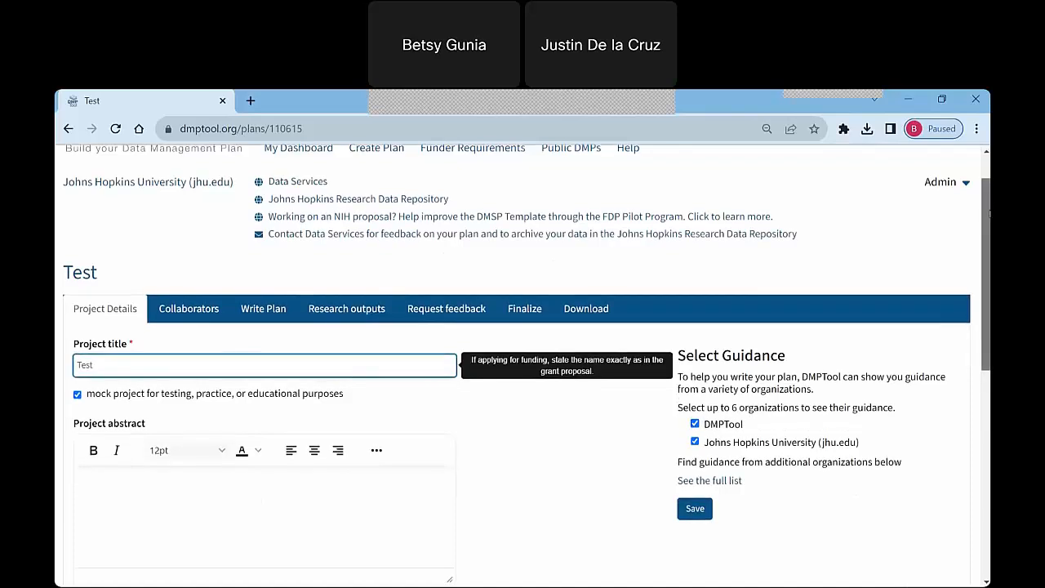
pyautogui.scroll(-3, 980, 256)
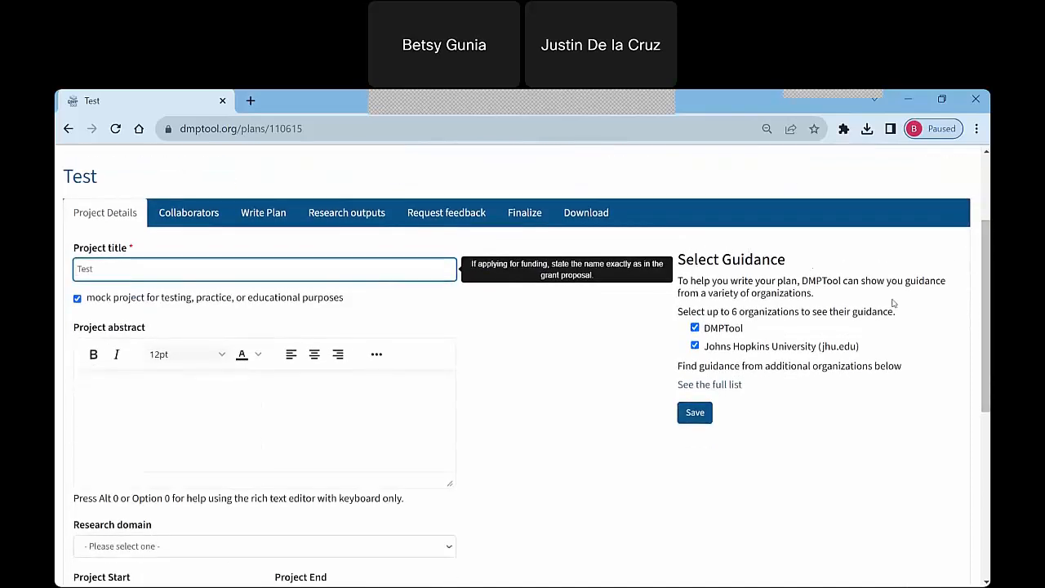
pyautogui.click(747, 249)
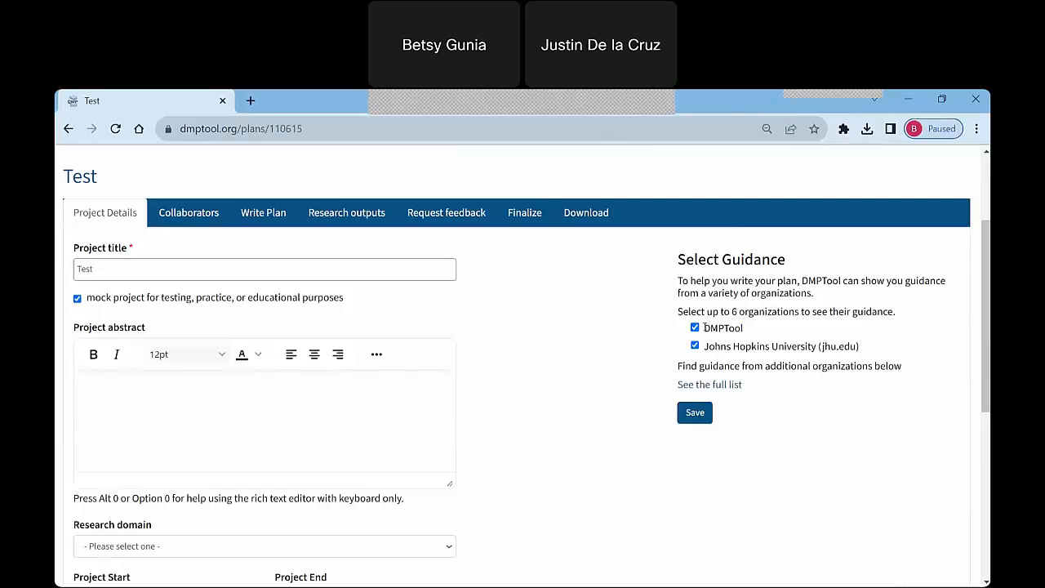
pyautogui.doubleClick(741, 328)
pyautogui.click(748, 347)
pyautogui.click(709, 385)
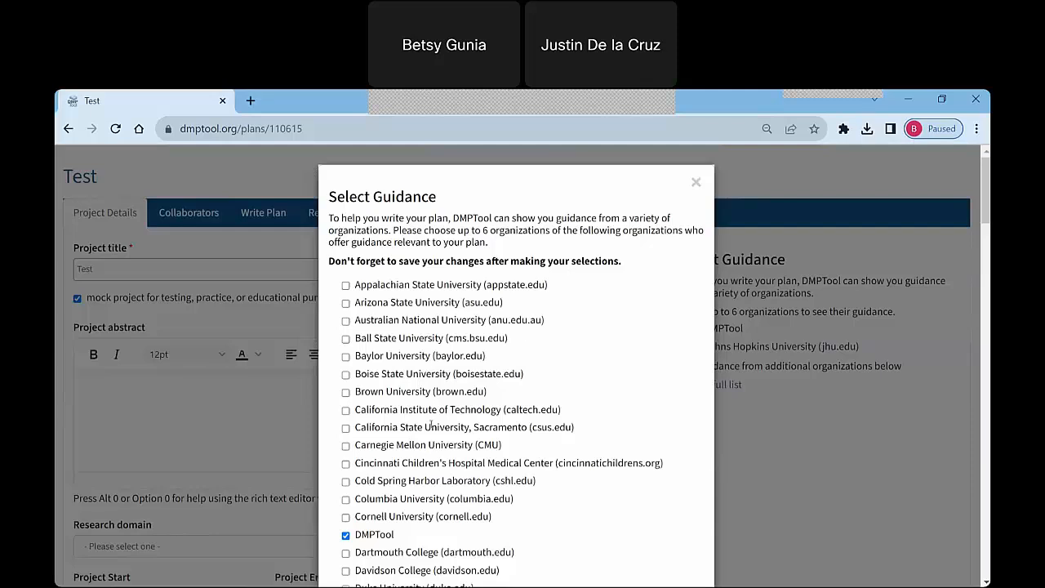
pyautogui.click(695, 184)
pyautogui.scroll(-3, 513, 357)
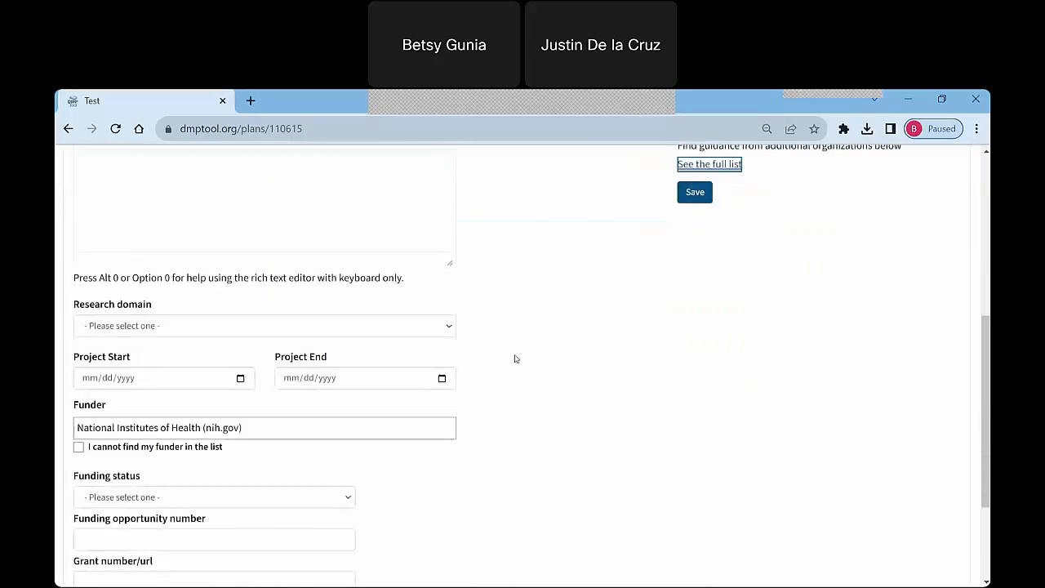
pyautogui.scroll(5, 521, 311)
# Examine the Collaborators page's project contributors, DMP collaborators, and the invitation form with its permission options.
pyautogui.click(187, 282)
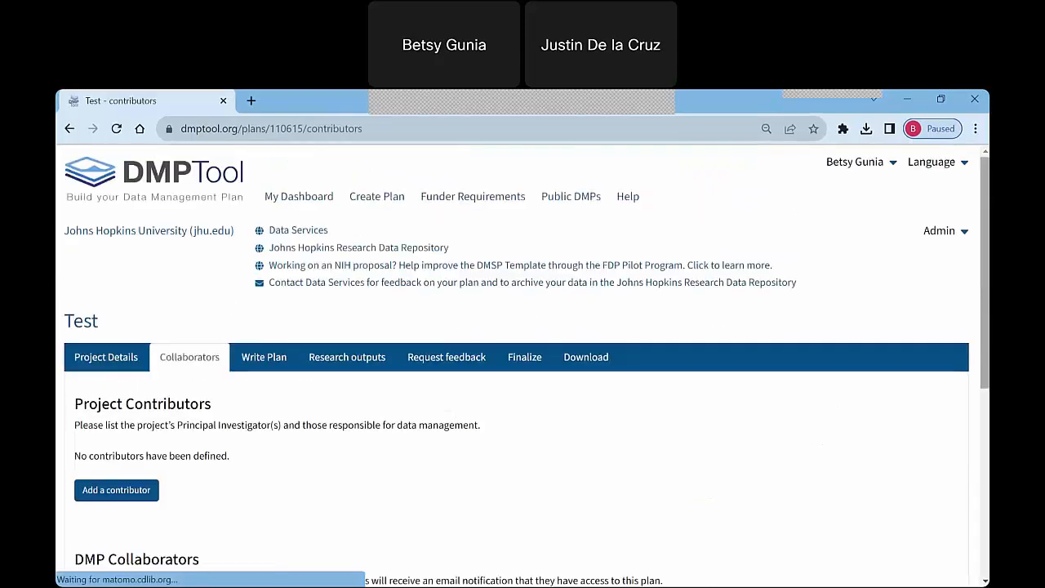
pyautogui.moveTo(986, 170); pyautogui.dragTo(986, 256)
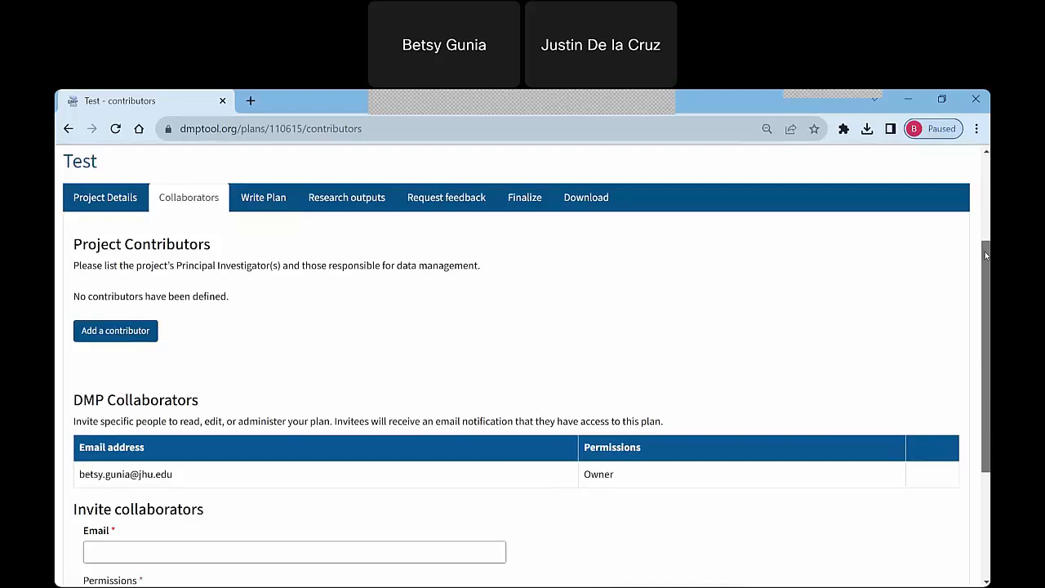
pyautogui.moveTo(985, 256); pyautogui.dragTo(988, 321)
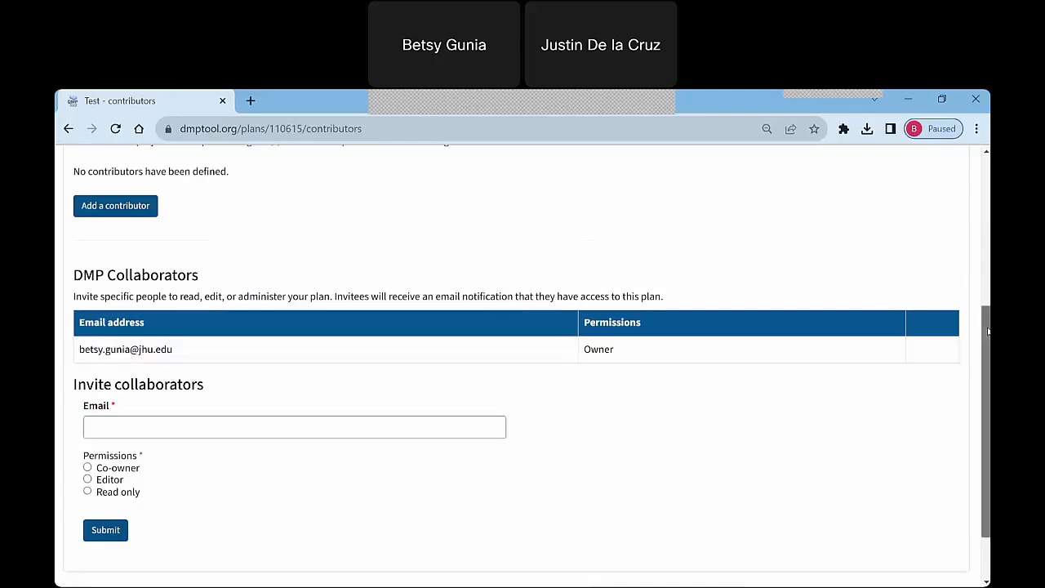
pyautogui.scroll(3, 988, 331)
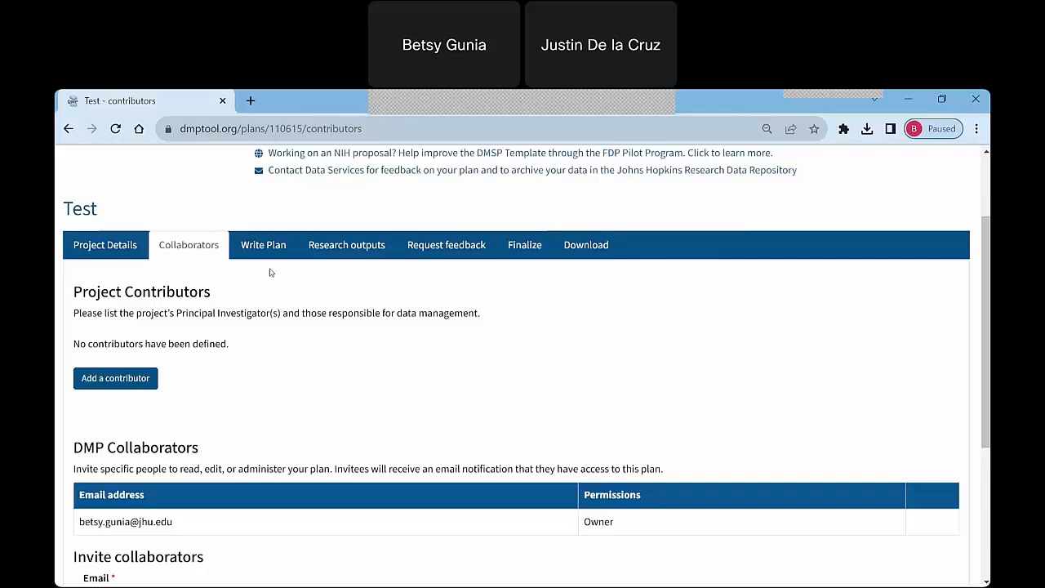
# Open the Write Plan page and review the template it is based on and its list of sections.
pyautogui.click(272, 247)
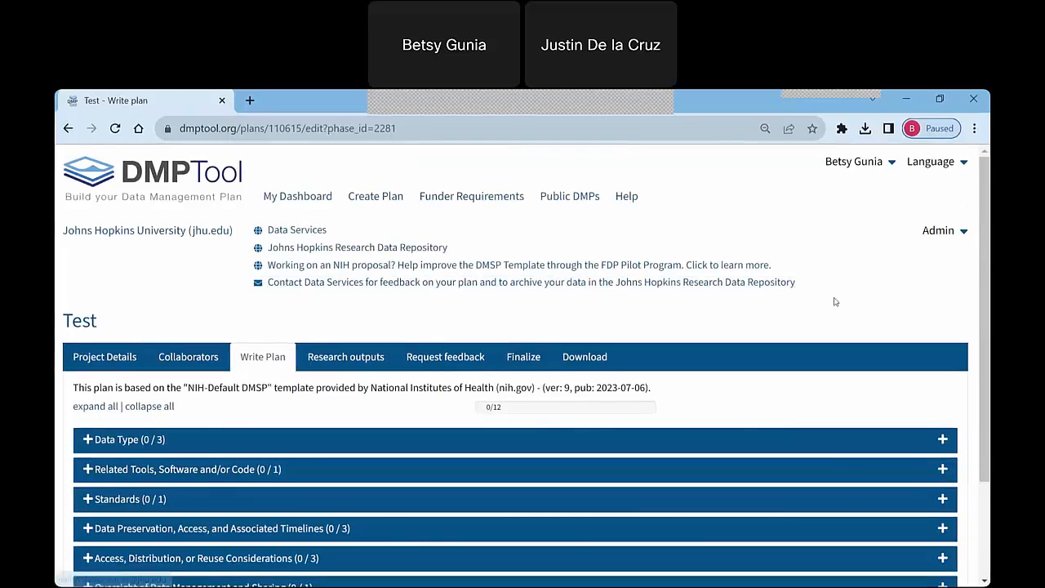
pyautogui.moveTo(986, 225); pyautogui.dragTo(988, 320)
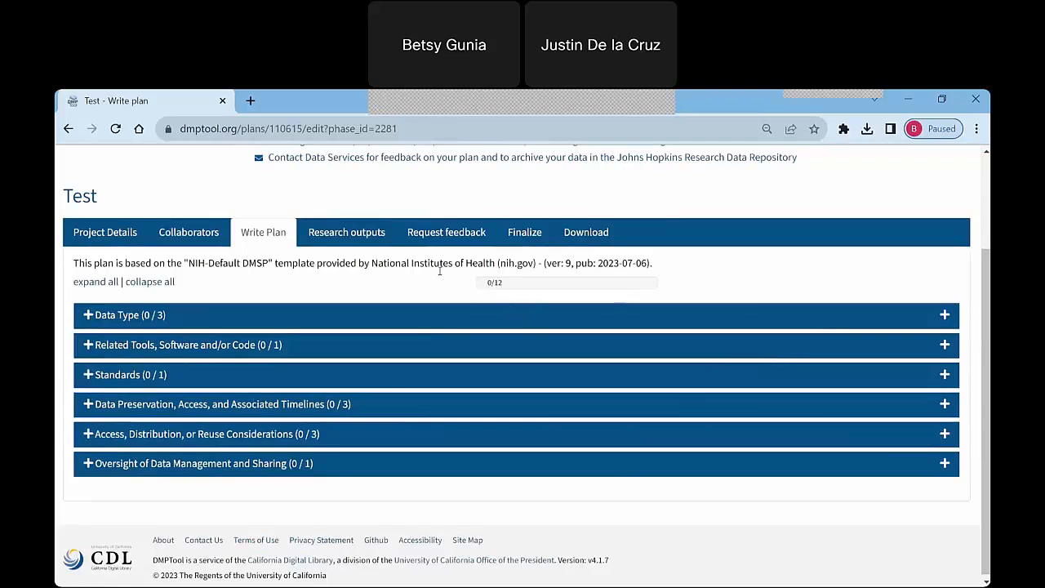
pyautogui.moveTo(198, 264); pyautogui.dragTo(289, 274)
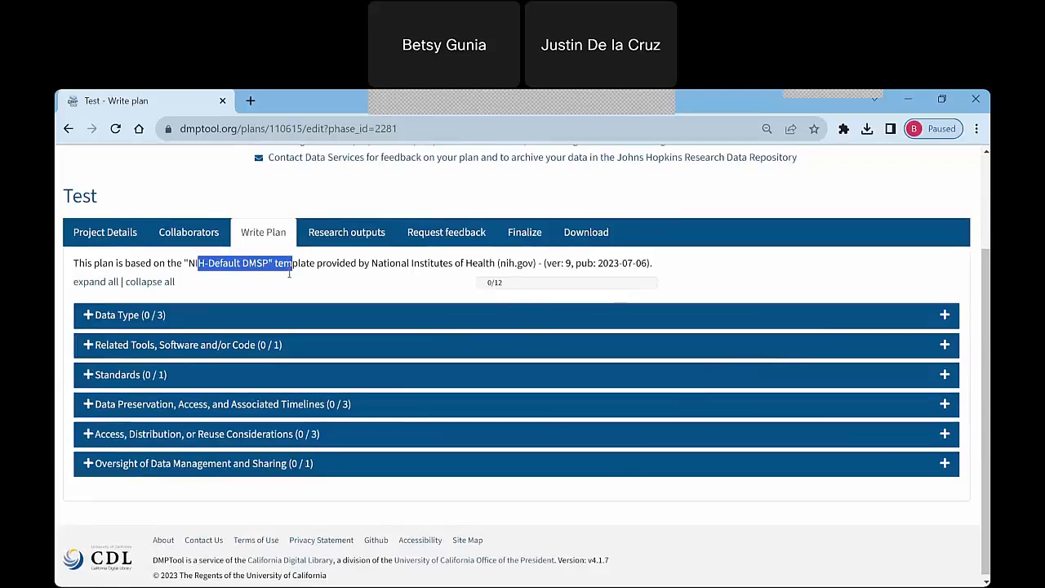
pyautogui.click(331, 290)
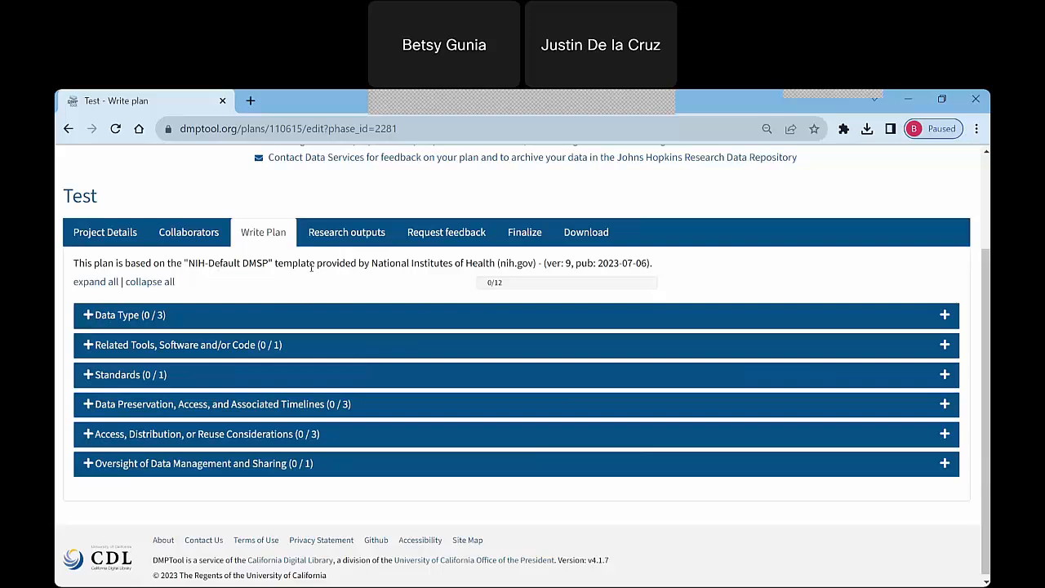
# Expand the Data Type section and enter "code and data" as the answer on types and amount of scientific data.
pyautogui.click(87, 316)
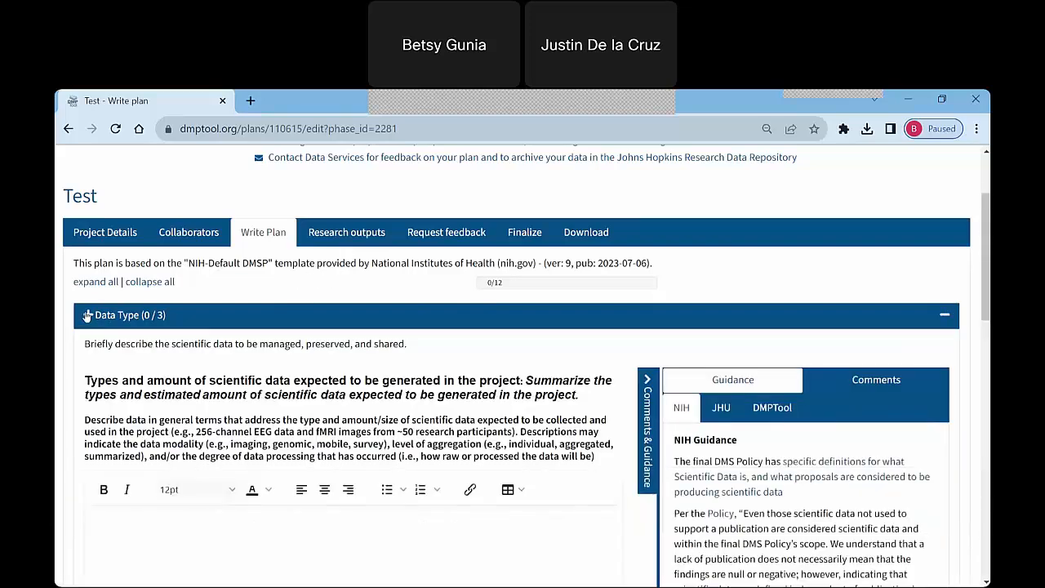
pyautogui.moveTo(985, 186); pyautogui.dragTo(988, 210)
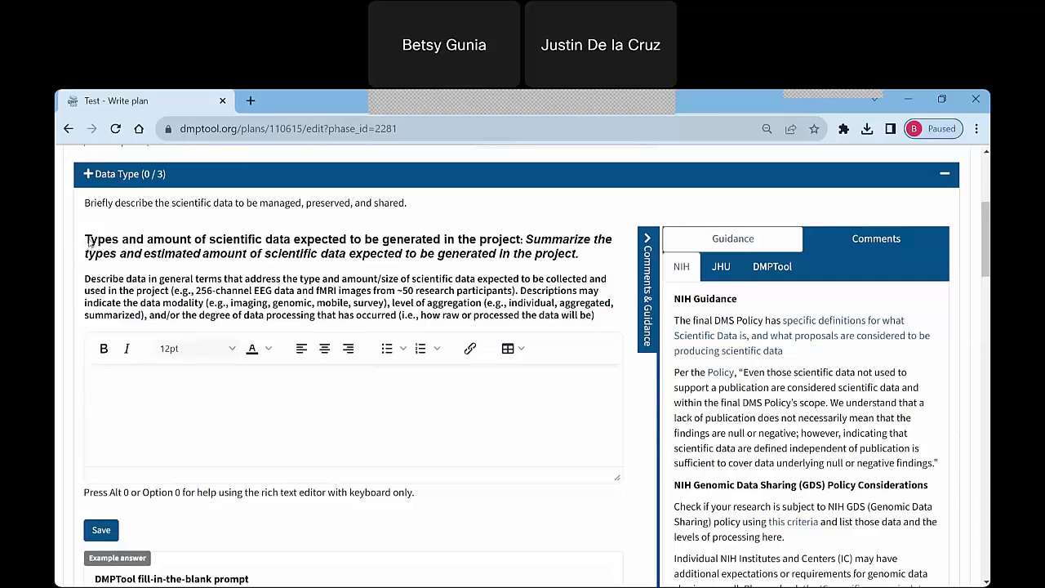
pyautogui.moveTo(88, 243); pyautogui.dragTo(260, 253)
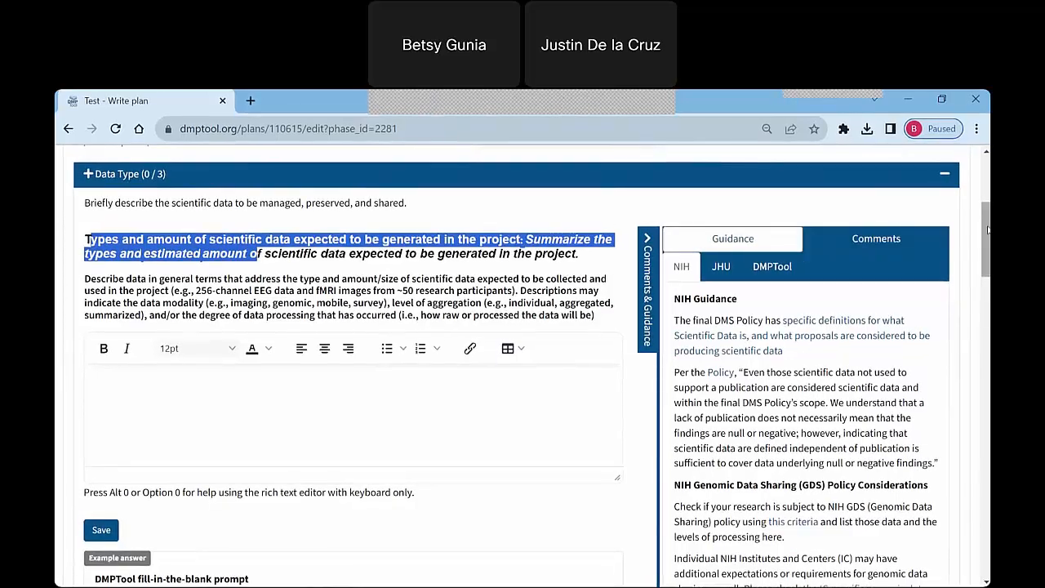
pyautogui.scroll(-1, 987, 230)
pyautogui.click(186, 303)
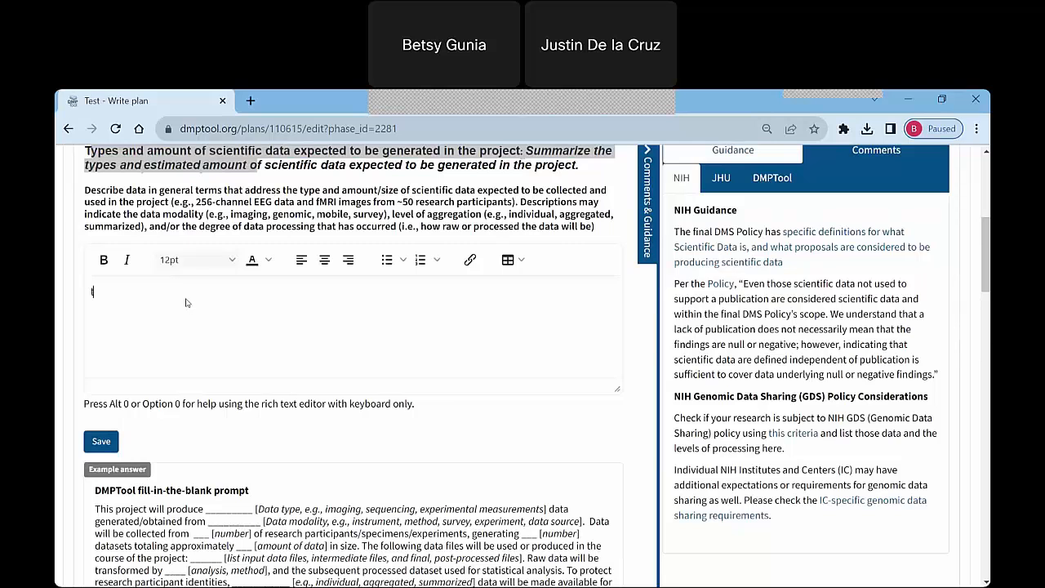
pyautogui.write('code and data')
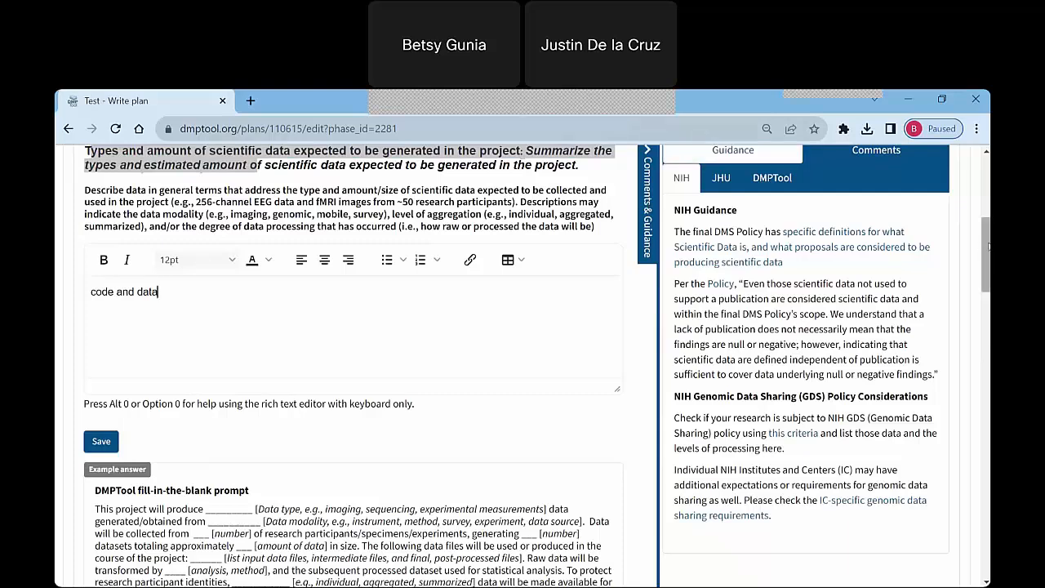
pyautogui.moveTo(988, 246); pyautogui.dragTo(988, 249)
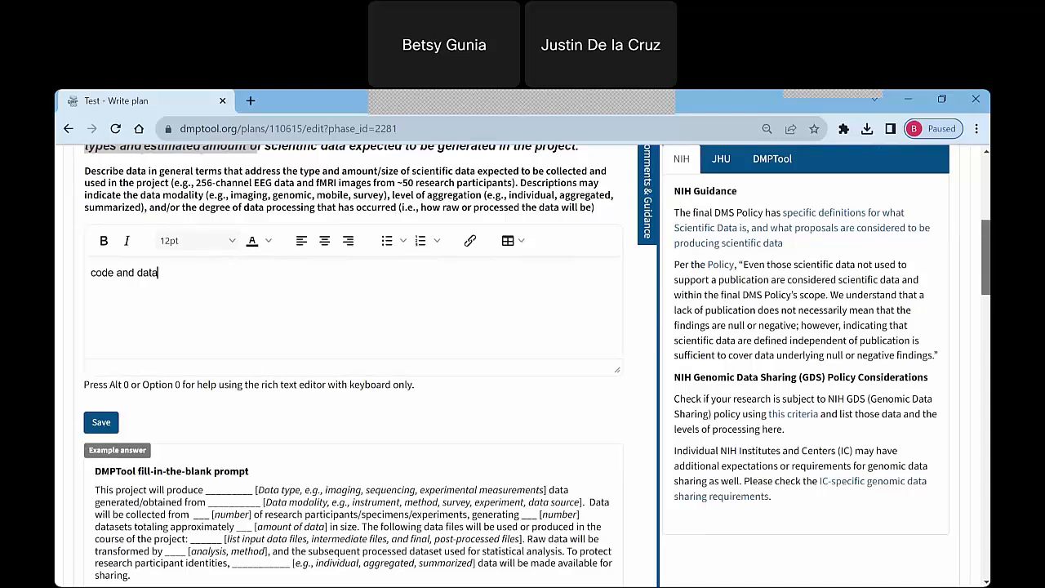
# Save the answer on types and amount of scientific data and check the plan's answered-question progress.
pyautogui.moveTo(987, 258); pyautogui.dragTo(987, 249)
pyautogui.click(107, 473)
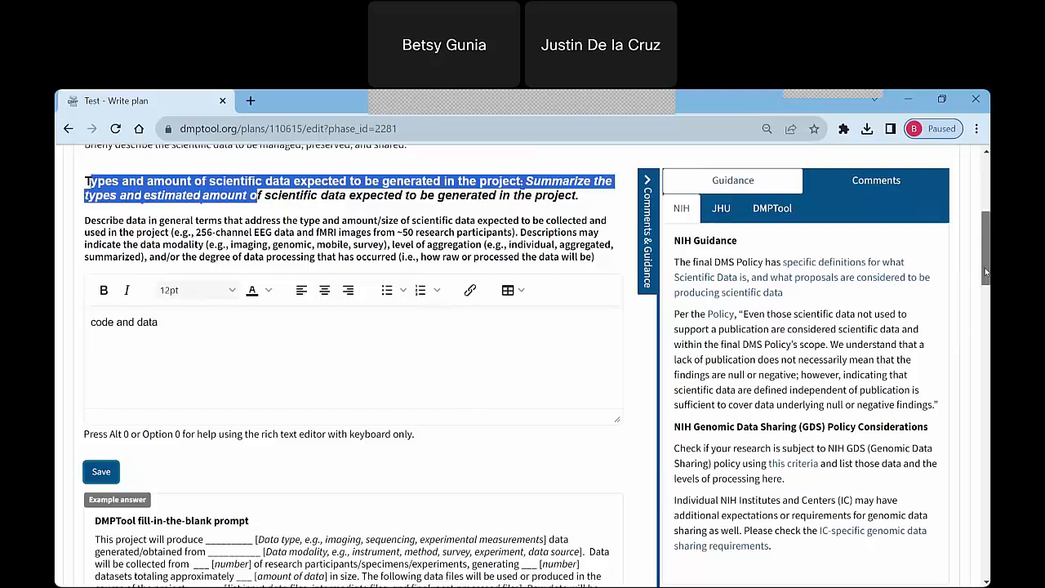
pyautogui.scroll(3, 309, 375)
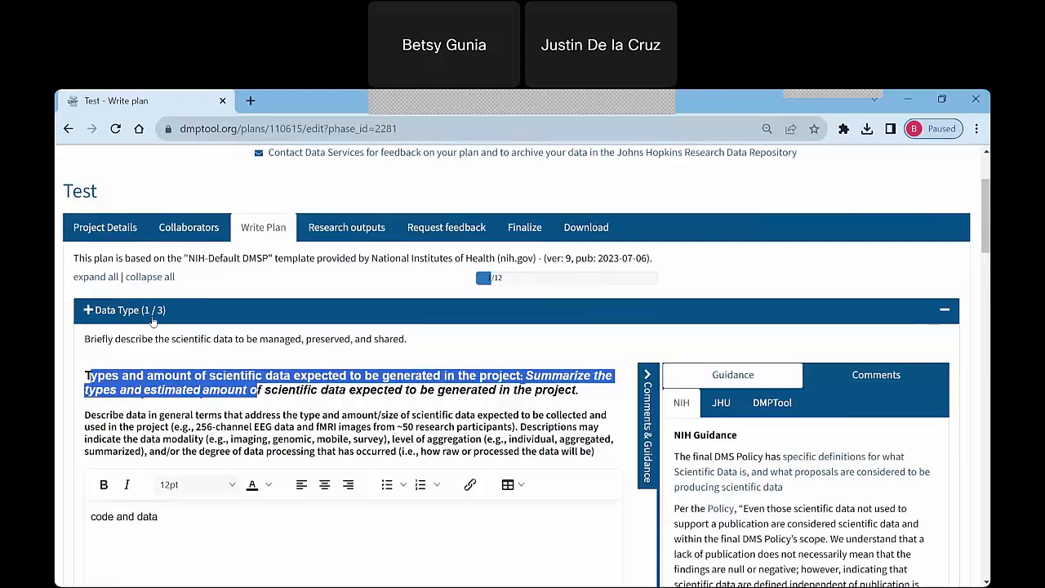
pyautogui.moveTo(986, 193); pyautogui.dragTo(984, 214)
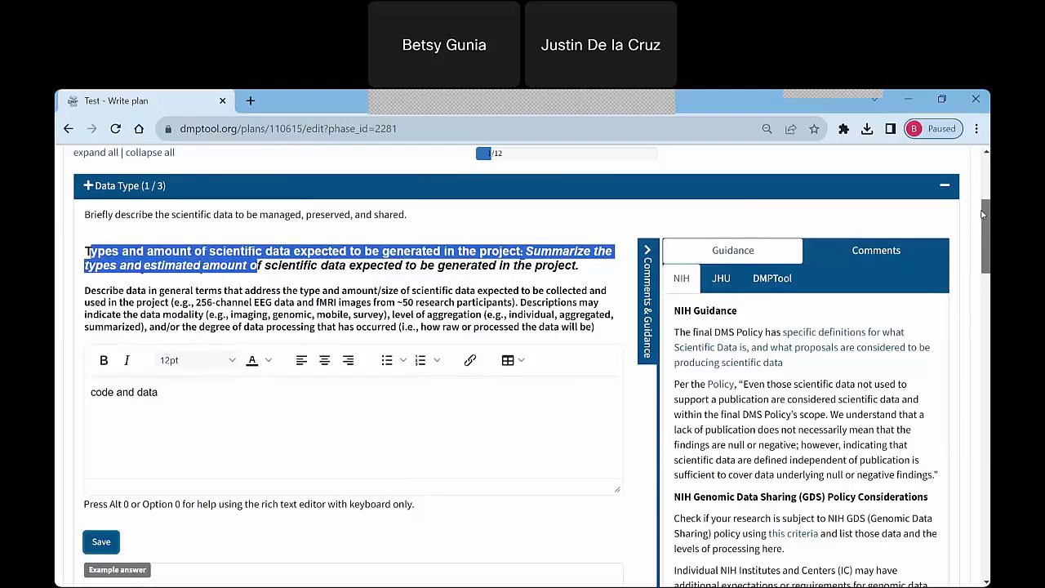
pyautogui.moveTo(983, 214); pyautogui.dragTo(983, 220)
pyautogui.click(358, 258)
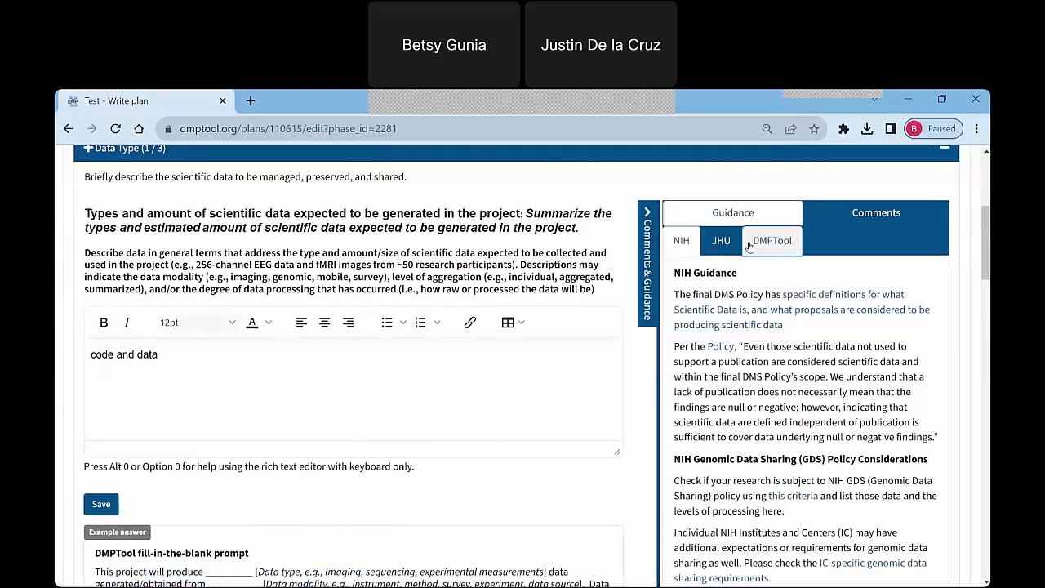
# Review the DMPTool guidance for the first Data Type question, expanding and collapsing the Data description topic.
pyautogui.click(748, 245)
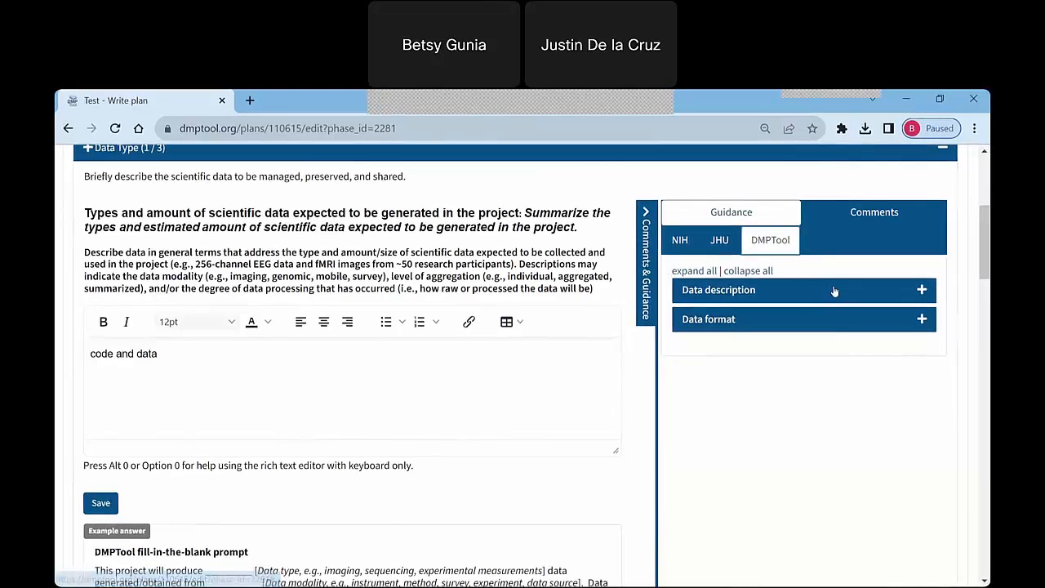
pyautogui.click(926, 290)
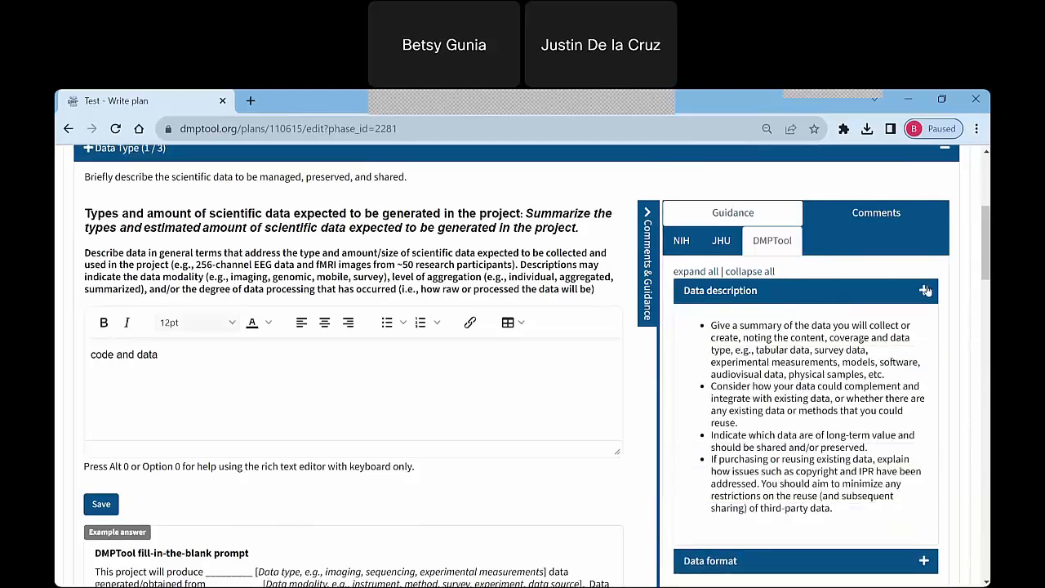
pyautogui.click(925, 291)
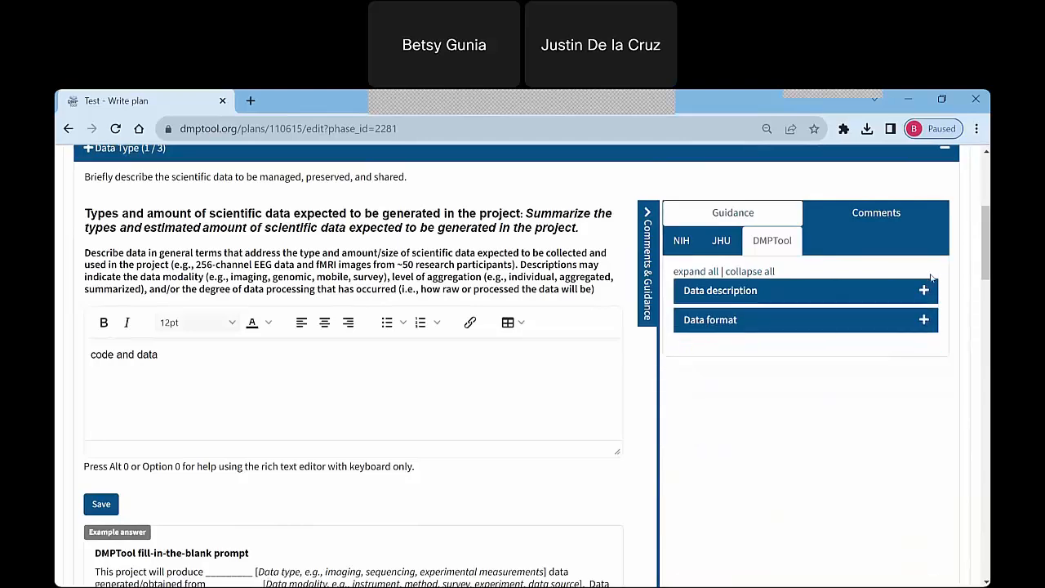
# Add and save the comment "Need to be more specific!" for collaborators on the first Data Type question.
pyautogui.click(898, 212)
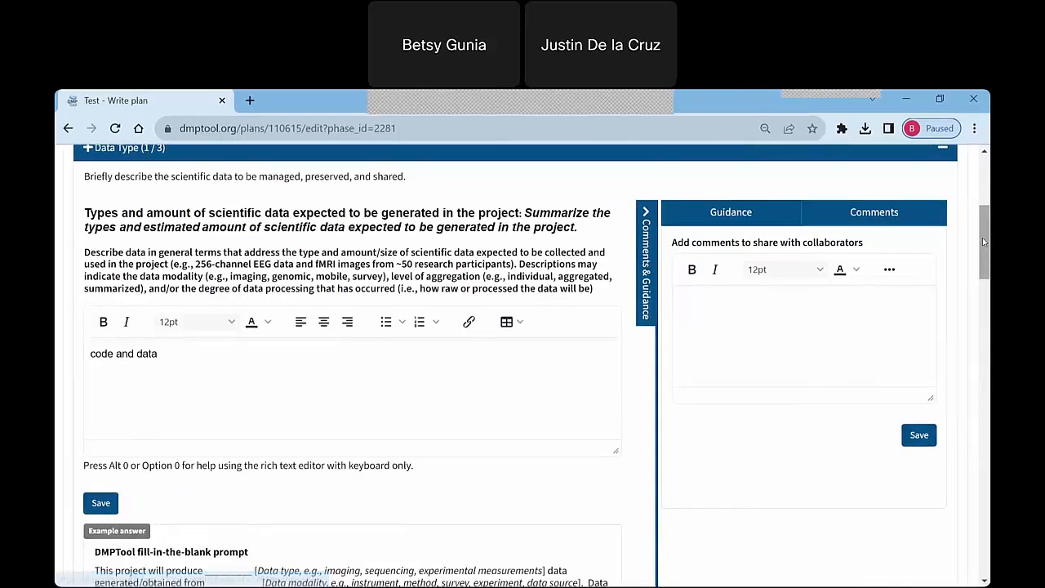
pyautogui.click(700, 302)
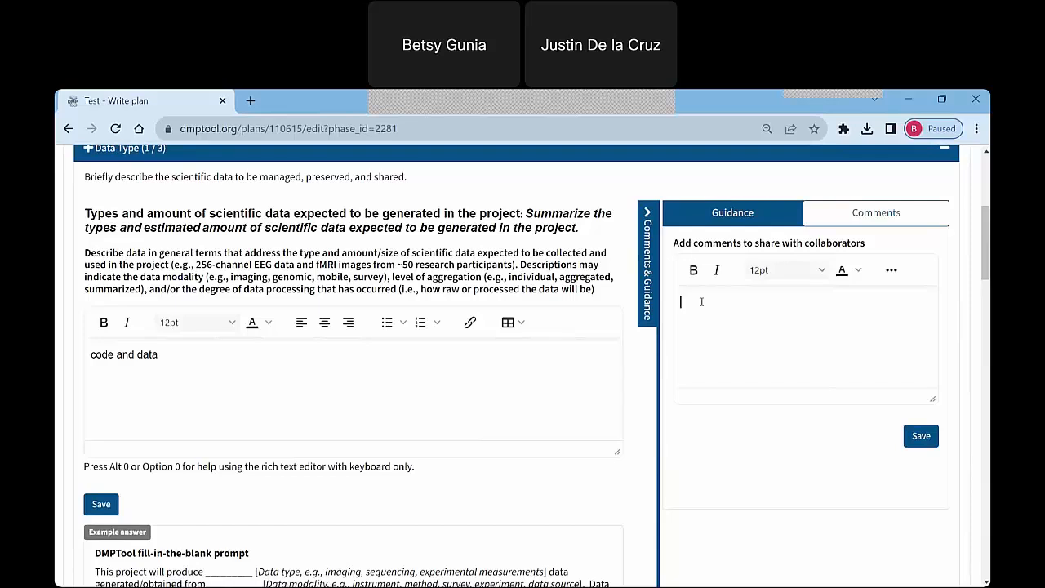
pyautogui.write('Need to be more specific!')
pyautogui.click(914, 435)
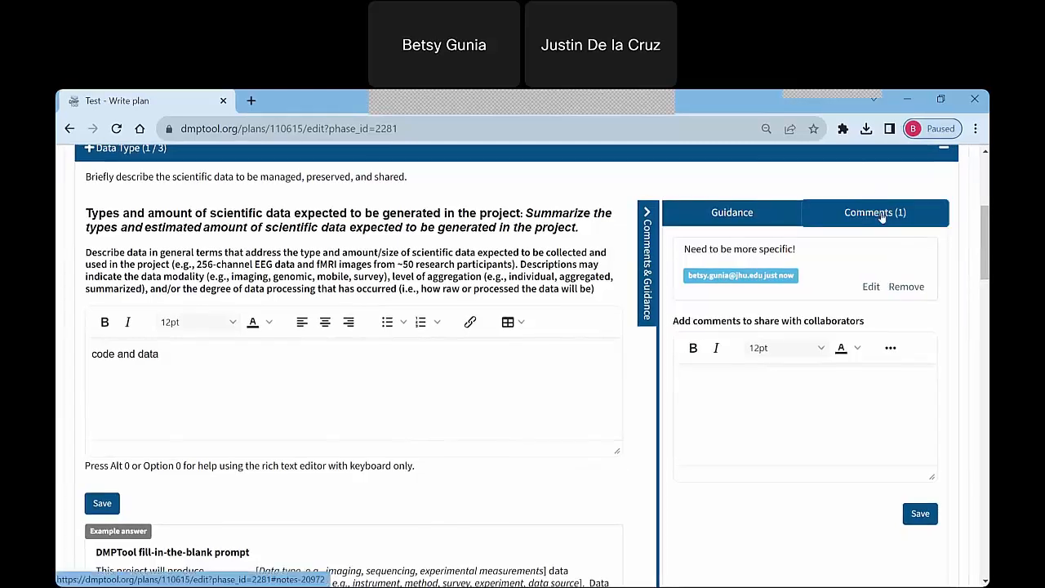
pyautogui.click(875, 213)
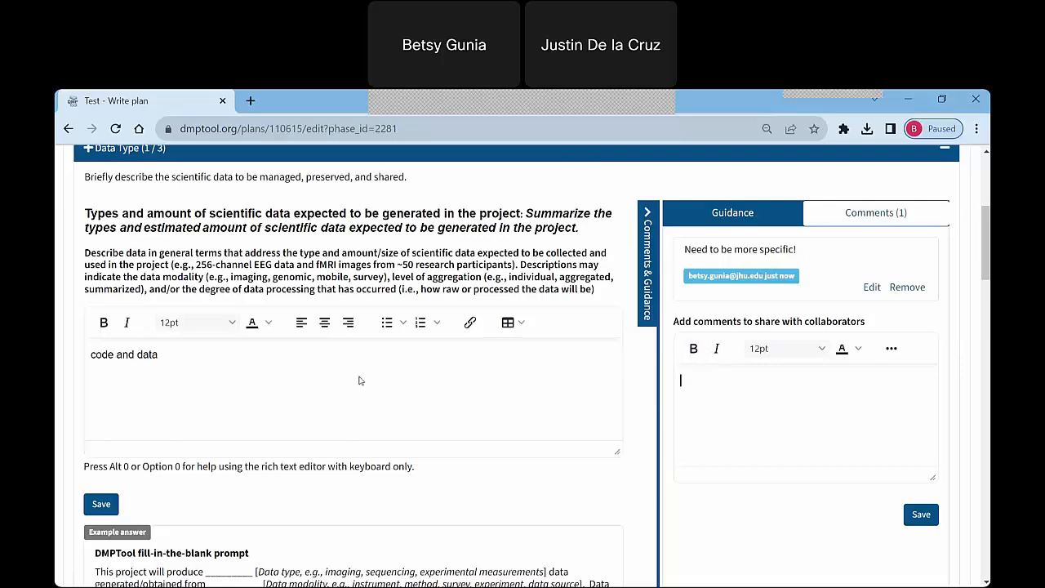
# Examine the example answer below the first Data Type question, including the fill-in-the-blank prompt and the basic sciences sample answer.
pyautogui.scroll(-2, 360, 380)
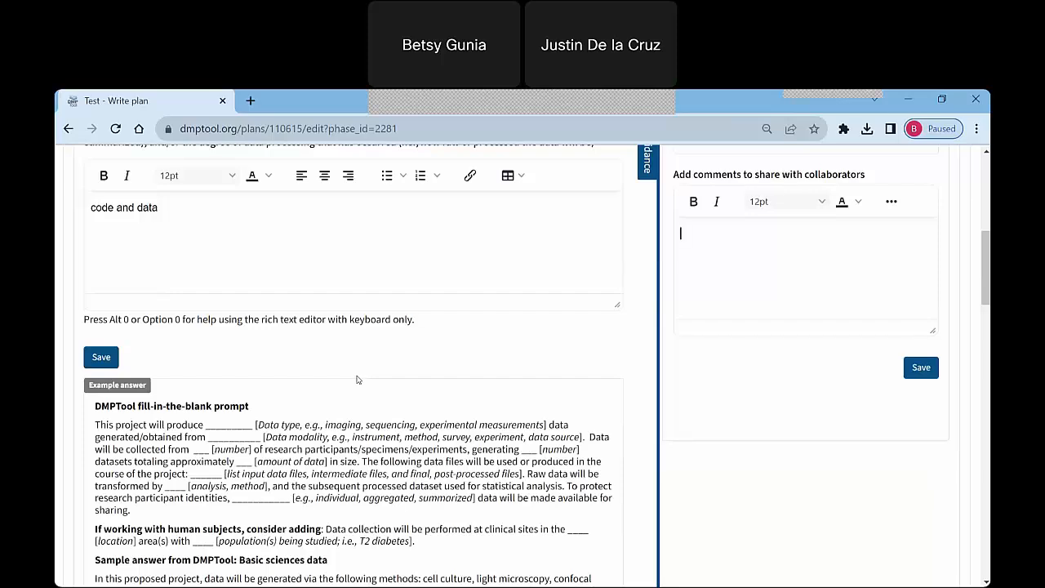
pyautogui.scroll(-2, 359, 381)
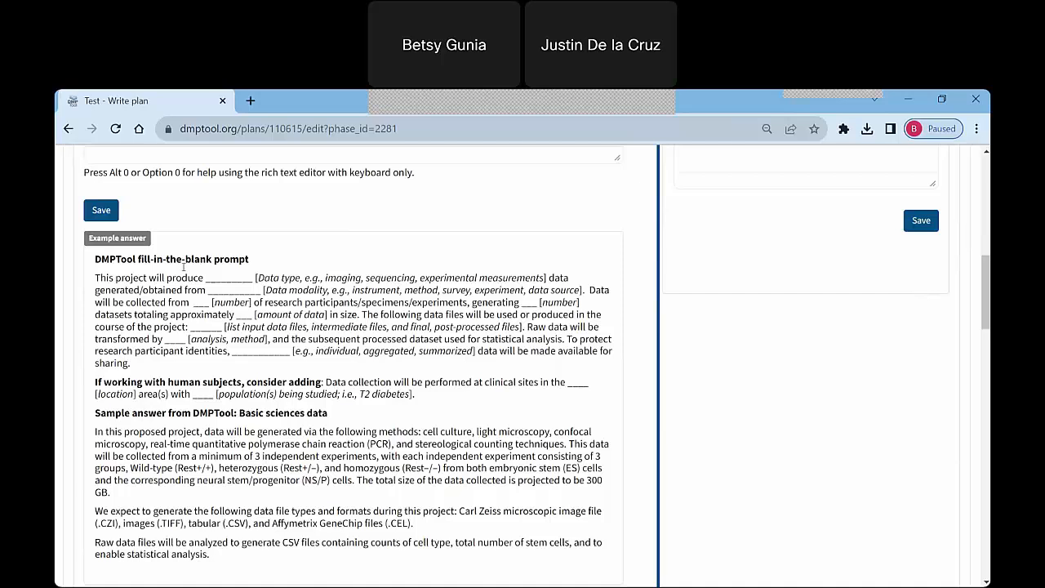
pyautogui.moveTo(184, 265); pyautogui.dragTo(250, 260)
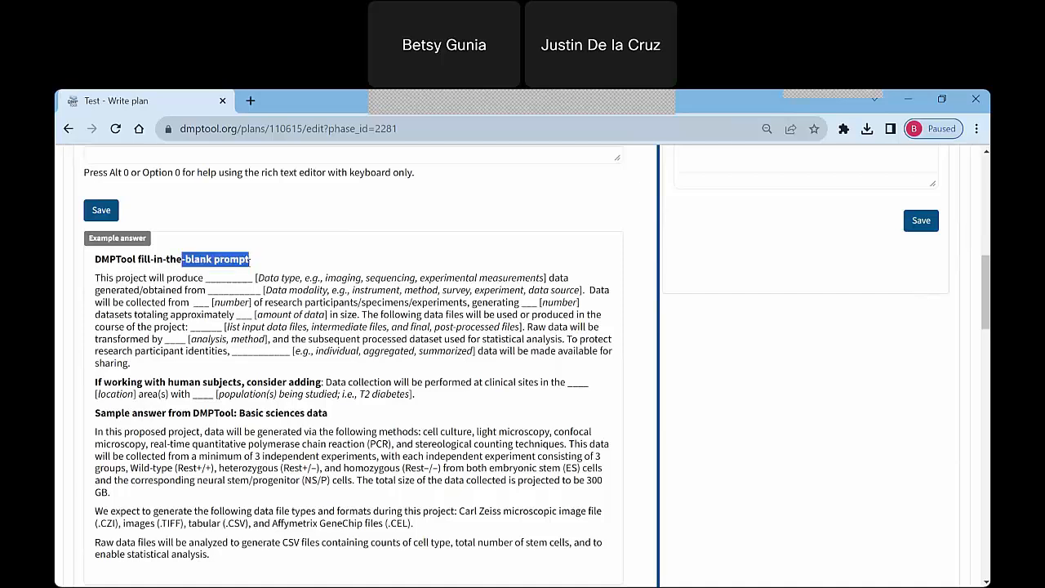
pyautogui.moveTo(184, 428); pyautogui.dragTo(288, 430)
pyautogui.click(360, 415)
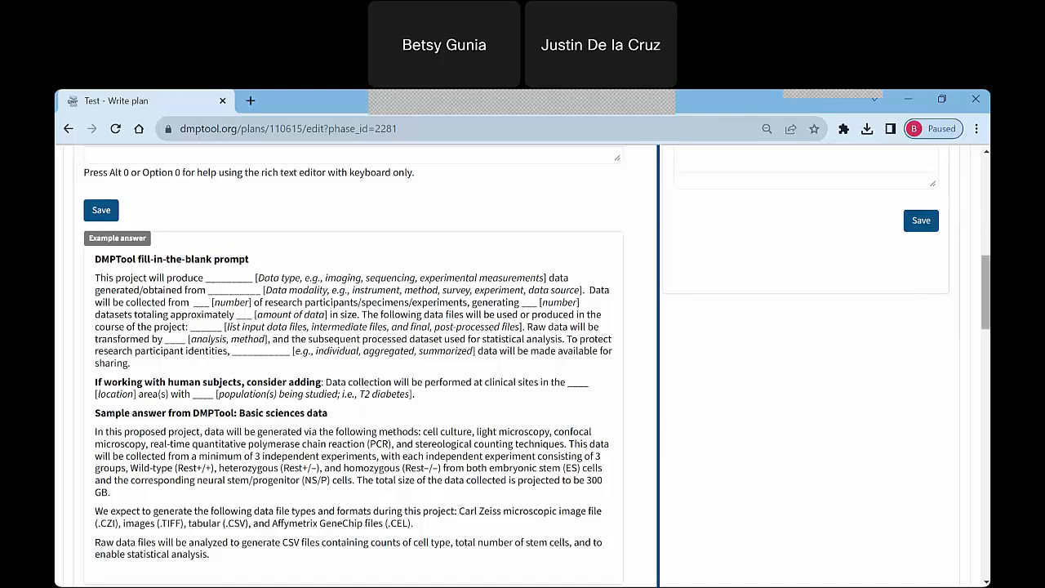
pyautogui.moveTo(985, 292); pyautogui.dragTo(986, 297)
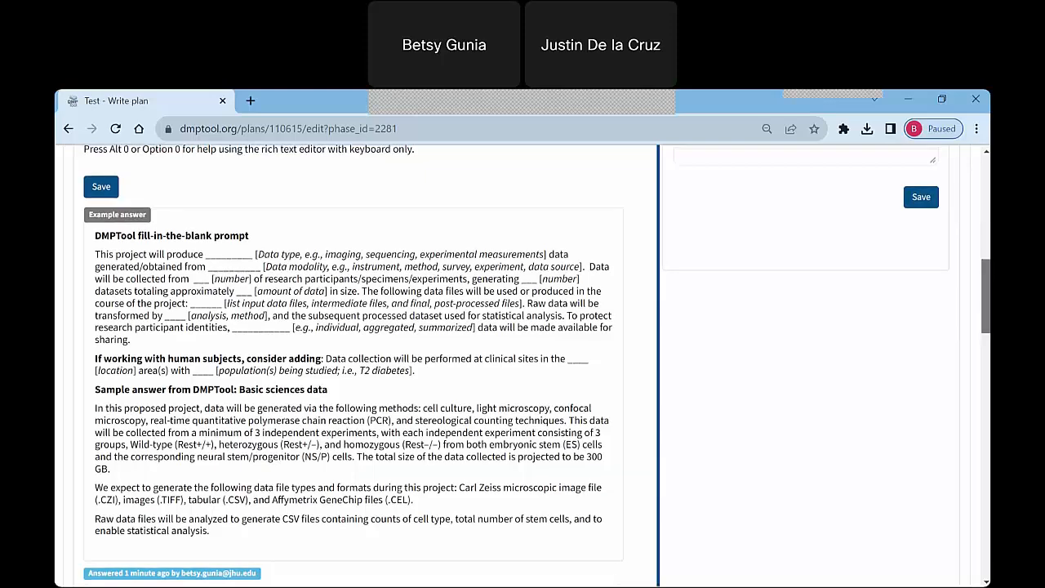
pyautogui.scroll(1, 988, 279)
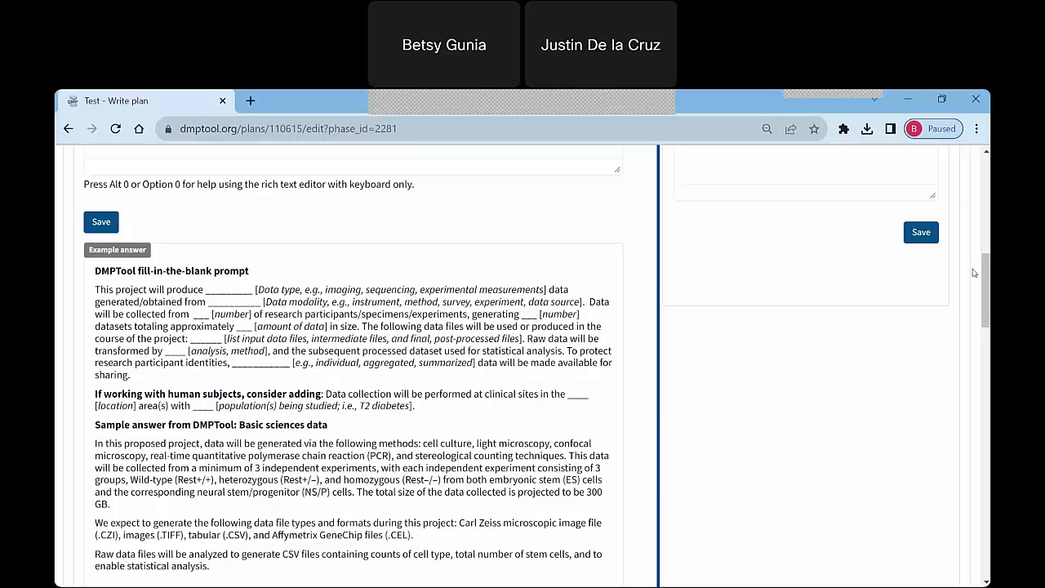
pyautogui.moveTo(986, 291); pyautogui.dragTo(985, 275)
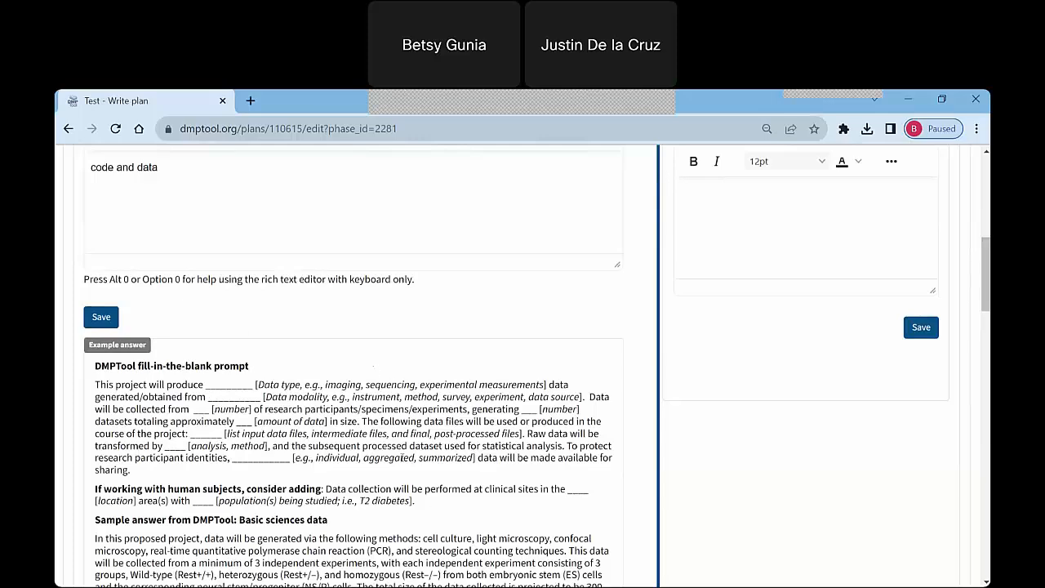
pyautogui.moveTo(988, 296); pyautogui.dragTo(988, 297)
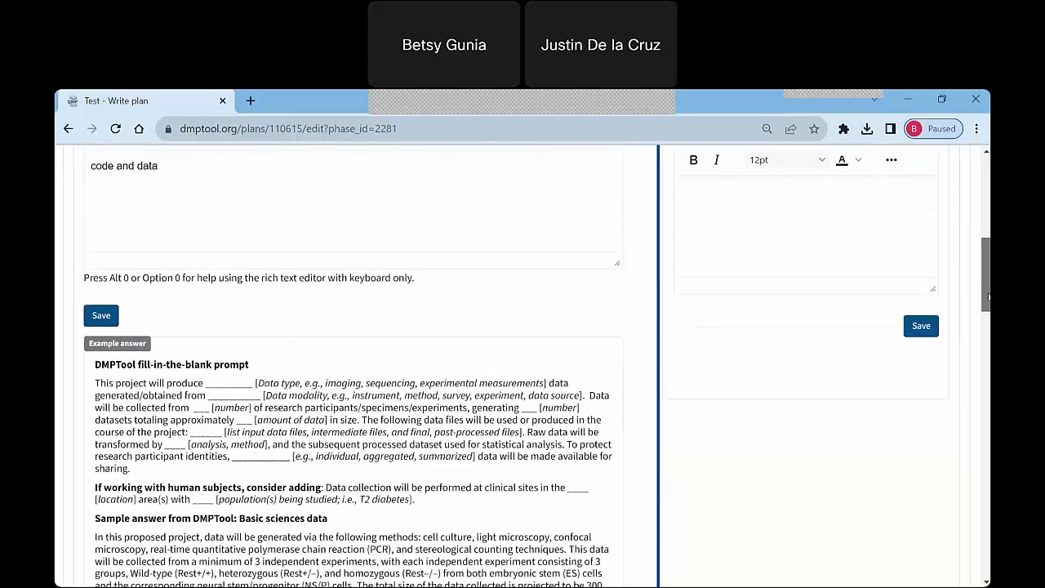
pyautogui.moveTo(988, 297)
pyautogui.mouseDown()
pyautogui.moveTo(988, 306)
pyautogui.moveTo(988, 277)
pyautogui.mouseUp()
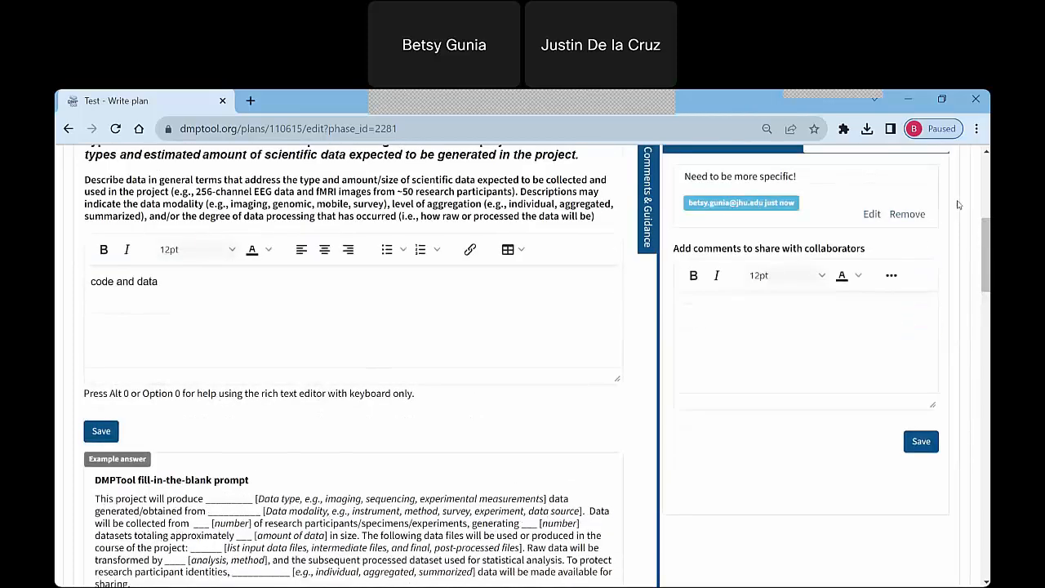
# Review the remaining Data Type questions on data sharing rationale and metadata, with their example answers, and the list of other plan sections.
pyautogui.moveTo(985, 231); pyautogui.dragTo(988, 351)
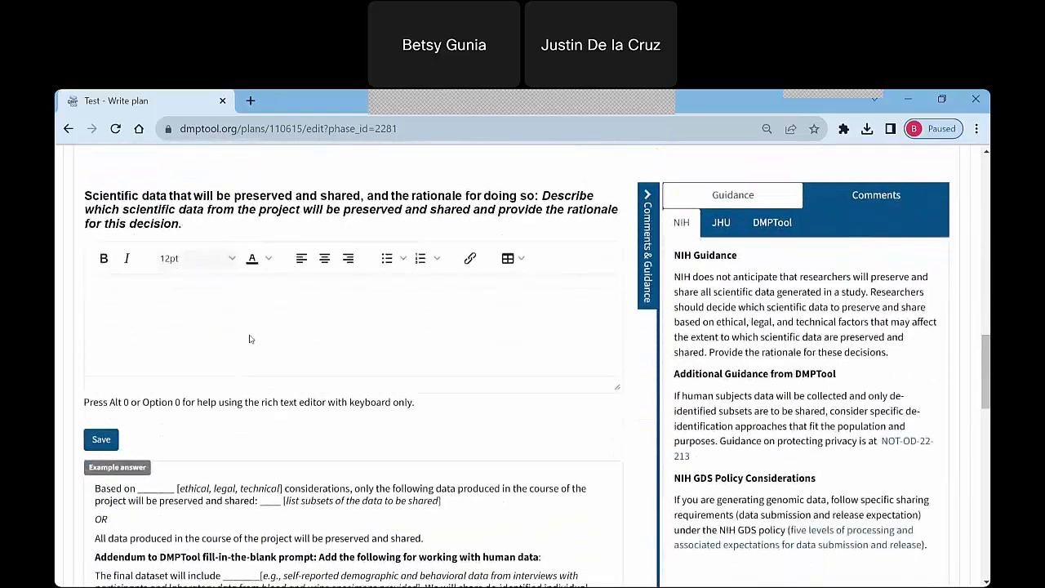
pyautogui.scroll(-1, 244, 335)
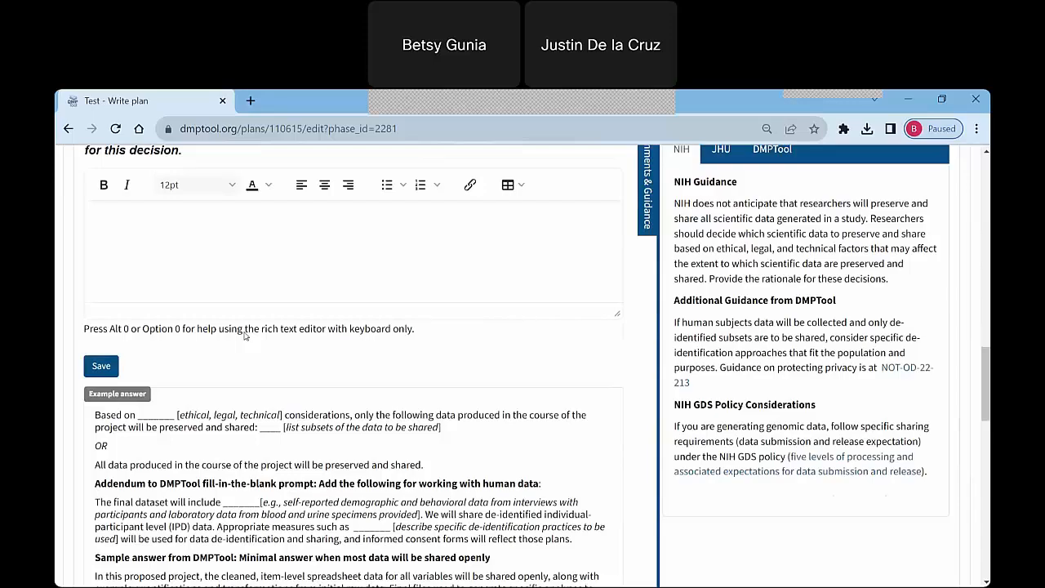
pyautogui.scroll(-6, 244, 335)
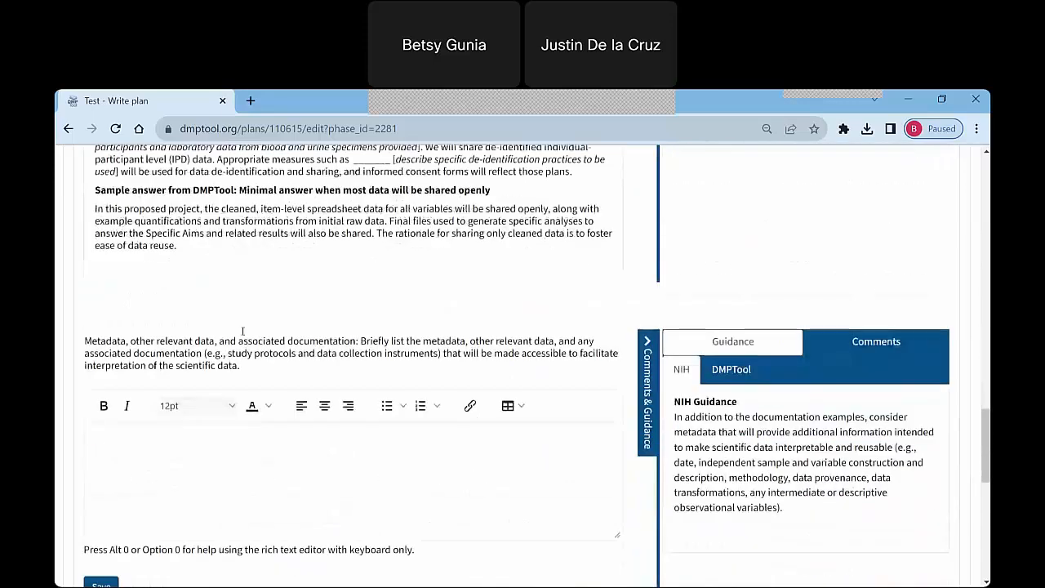
pyautogui.scroll(-1, 243, 331)
pyautogui.scroll(-3, 242, 331)
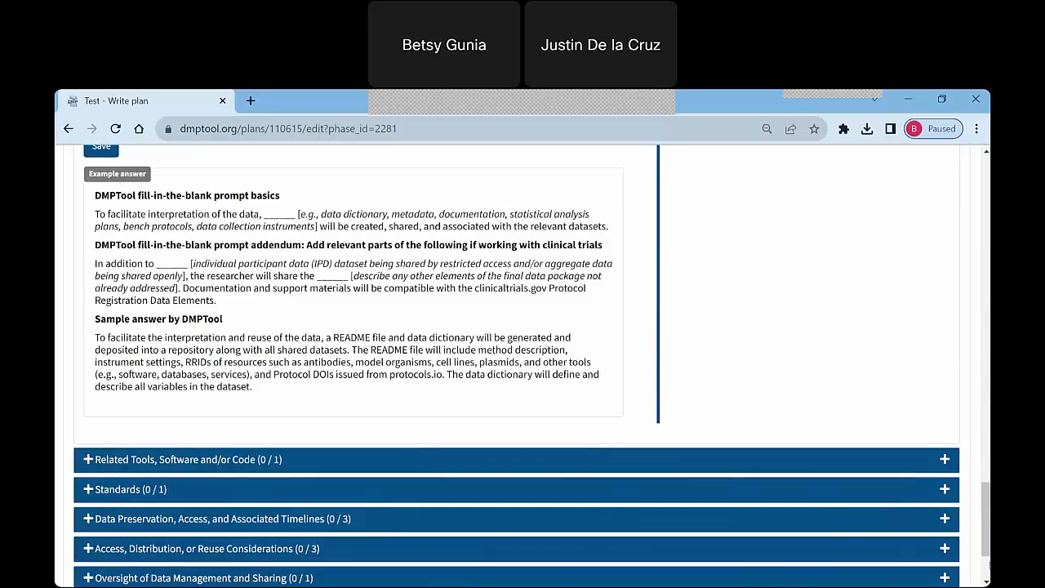
pyautogui.scroll(-2, 988, 563)
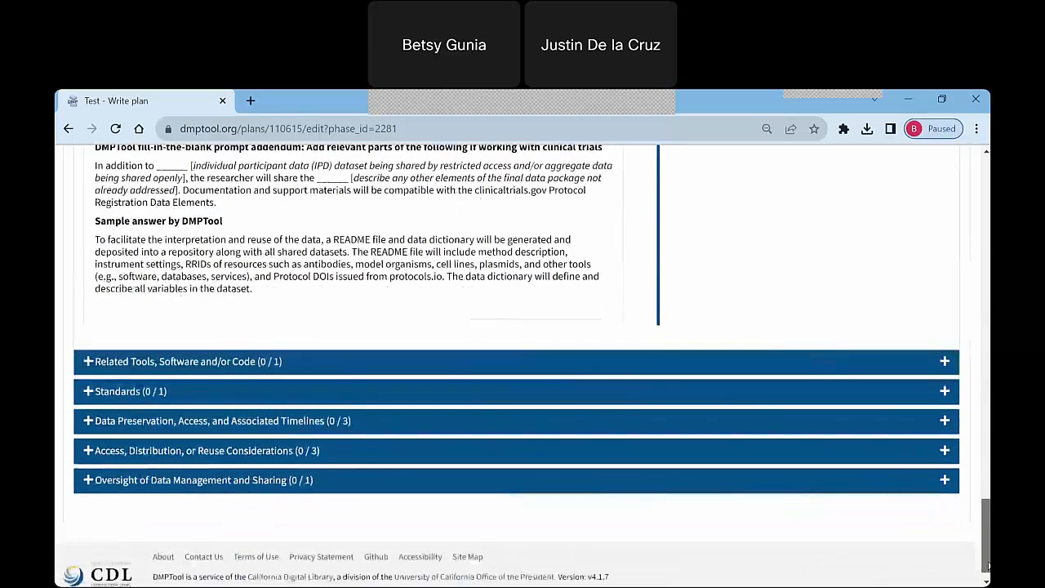
pyautogui.scroll(15, 988, 565)
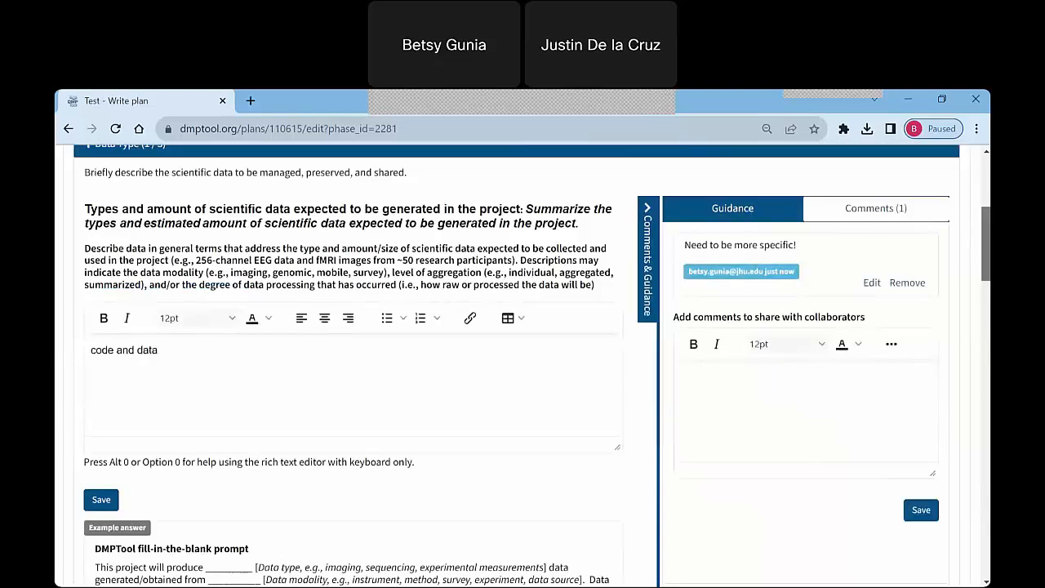
pyautogui.scroll(2, 486, 268)
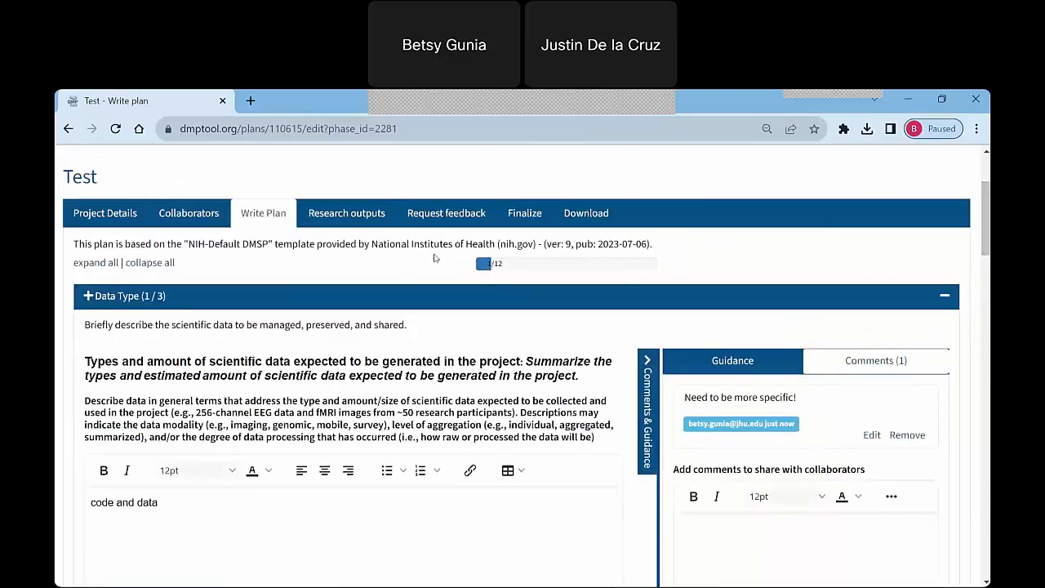
# Start a new research output for the plan, setting its type to Dataset and its title to "Test".
pyautogui.click(345, 214)
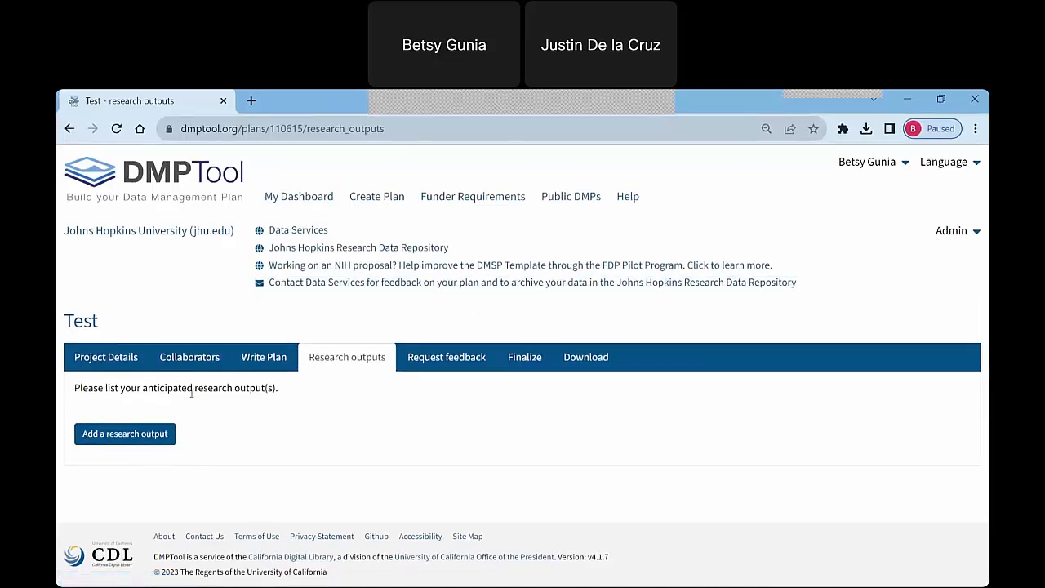
pyautogui.click(166, 437)
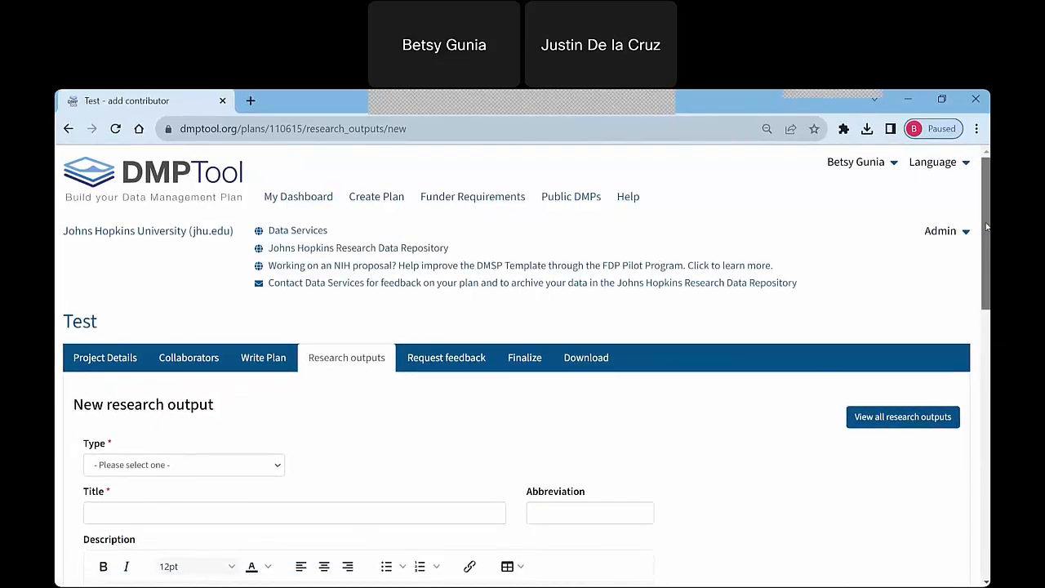
pyautogui.moveTo(987, 227); pyautogui.dragTo(988, 293)
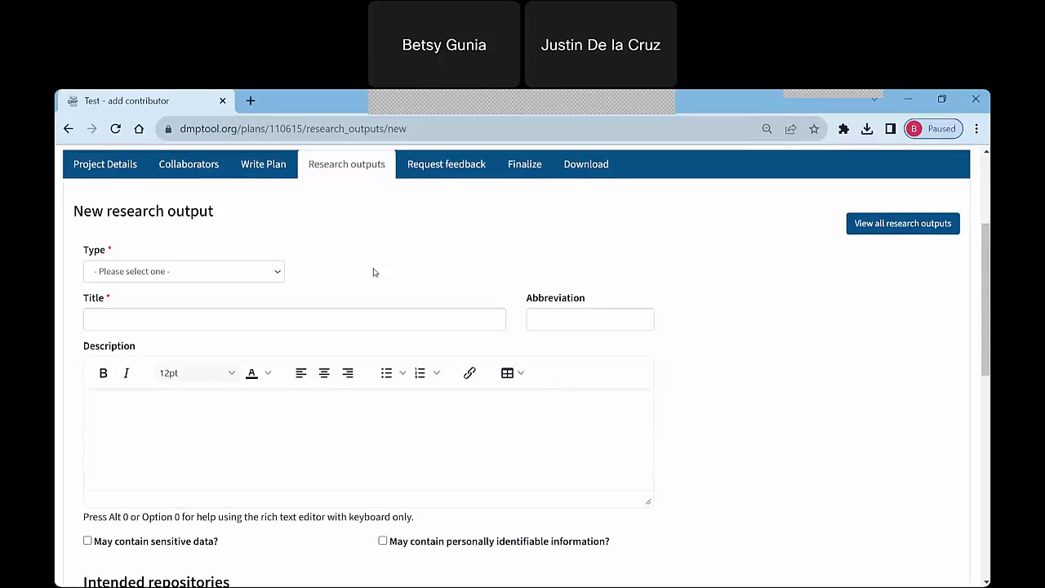
pyautogui.click(278, 277)
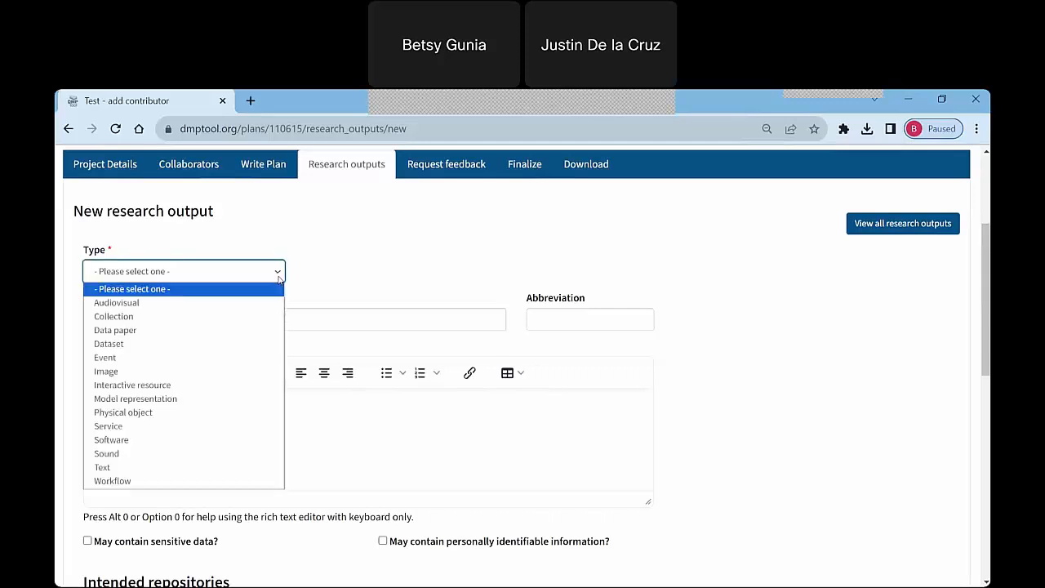
pyautogui.click(242, 344)
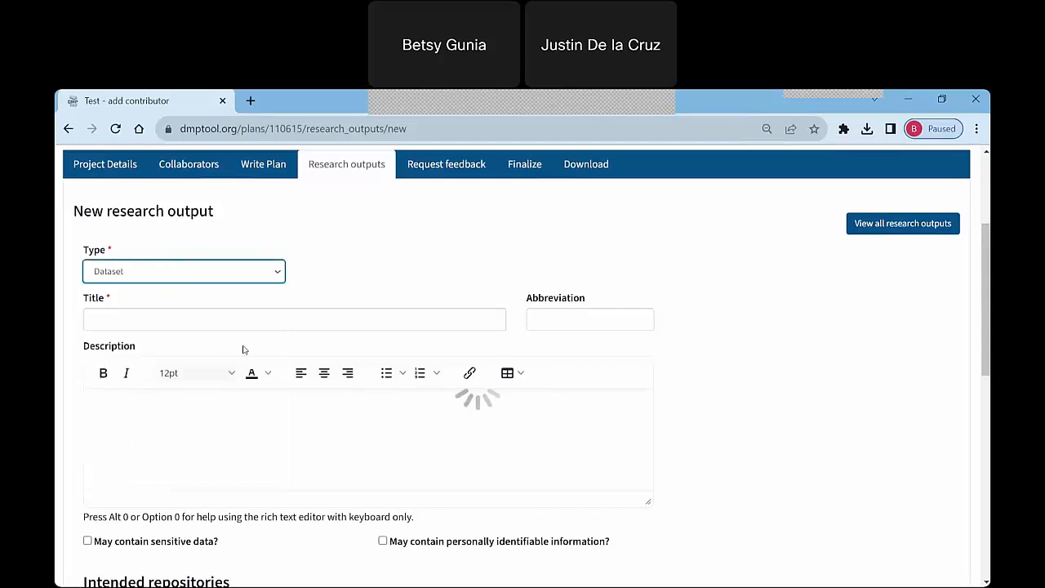
pyautogui.click(221, 322)
pyautogui.write('T')
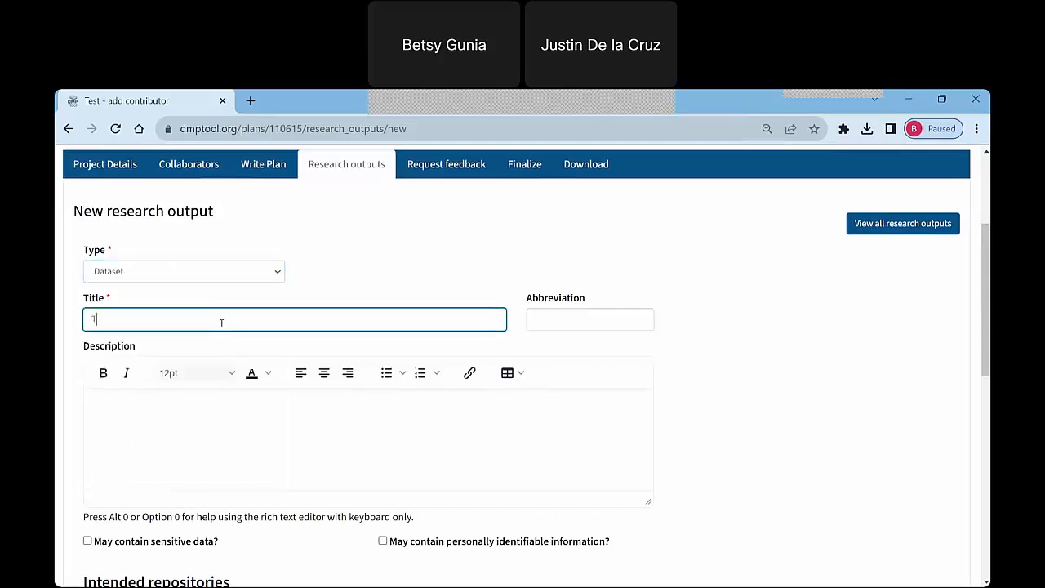
pyautogui.write('est')
pyautogui.click(791, 343)
# Search the repositories for "Johns Hopkins" and add the Johns Hopkins Data Archive Dataverse Network as the output's intended repository.
pyautogui.moveTo(984, 271); pyautogui.dragTo(983, 321)
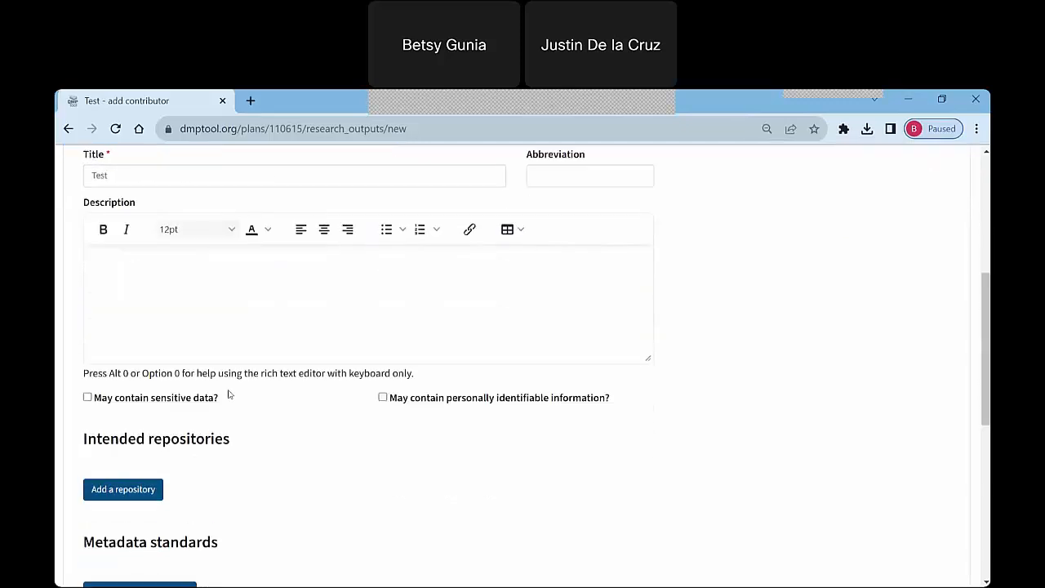
pyautogui.click(153, 495)
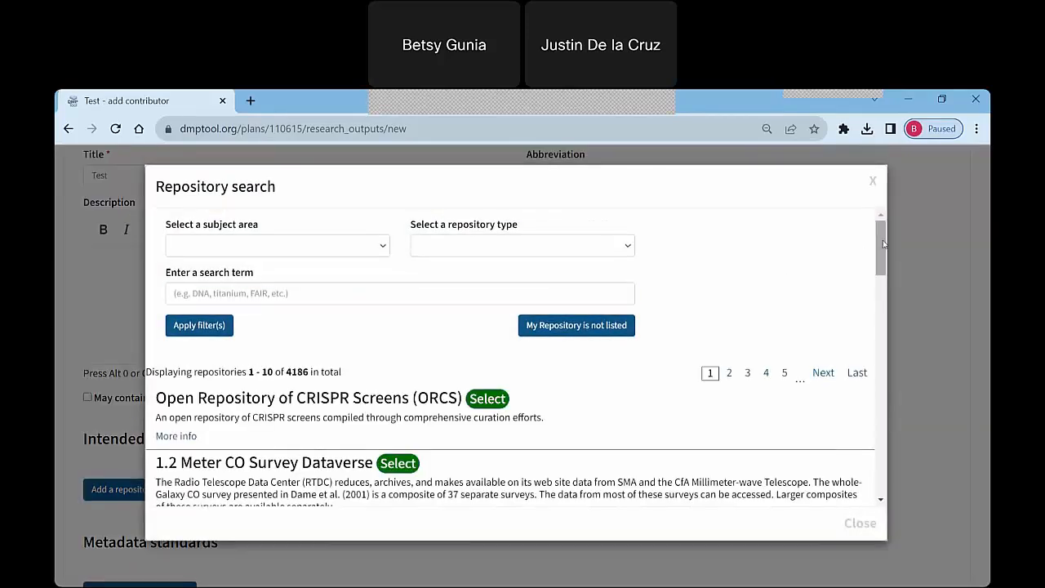
pyautogui.moveTo(882, 245); pyautogui.dragTo(882, 244)
pyautogui.click(255, 284)
pyautogui.write('Jo')
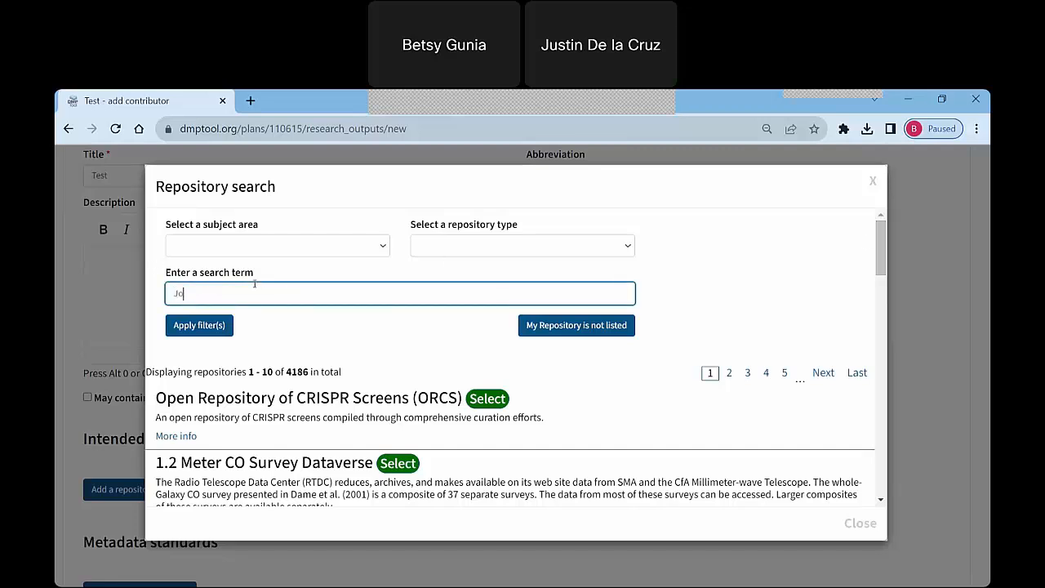
pyautogui.write('hns Hopkins')
pyautogui.press('Return')
pyautogui.click(535, 399)
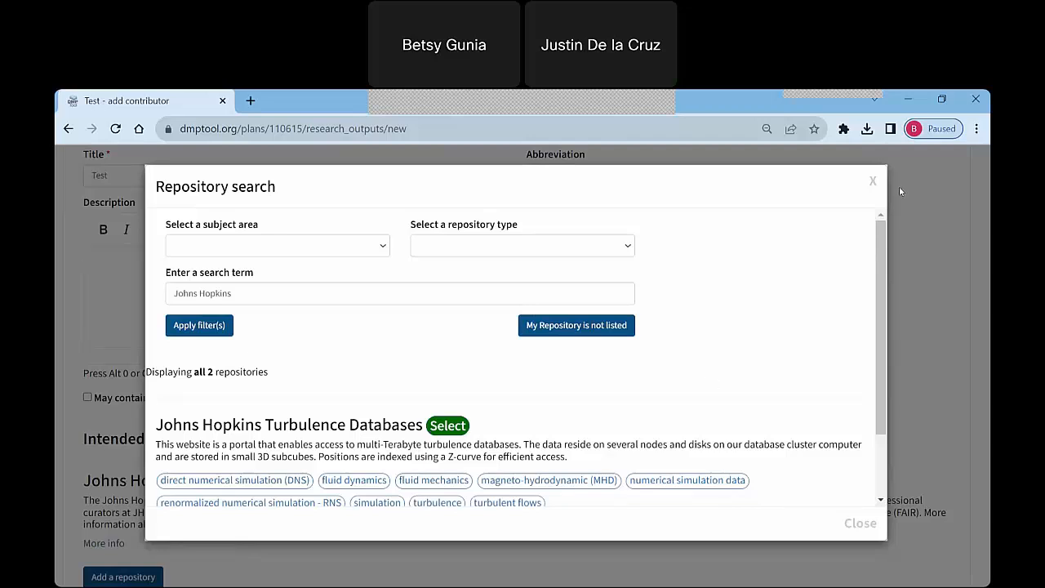
pyautogui.click(873, 183)
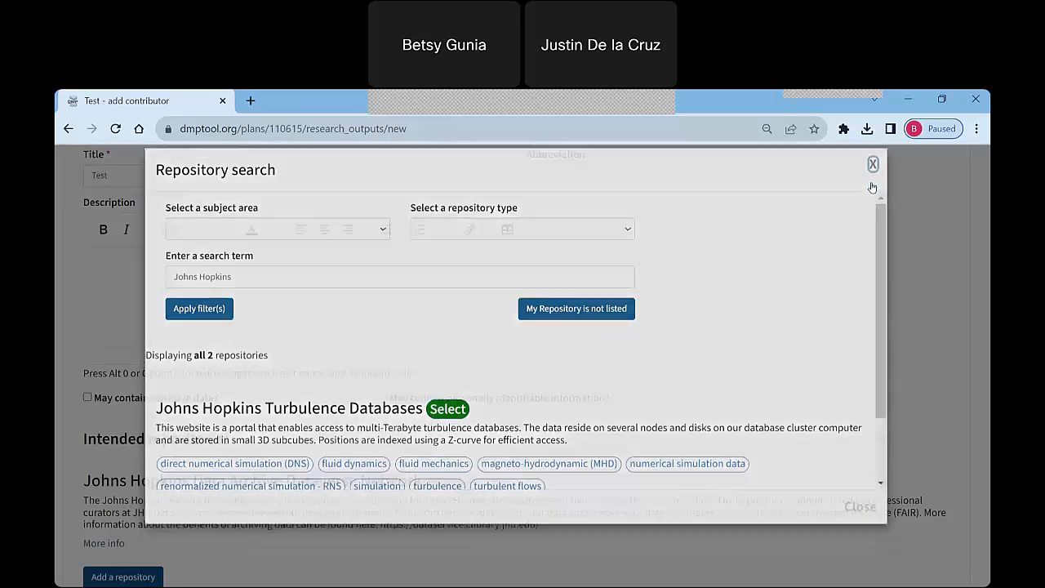
# Save the research output, keeping Unrestricted Access as the initial access level and leaving metadata standard, release date, license and file size empty.
pyautogui.scroll(-3, 684, 352)
pyautogui.scroll(-2, 681, 352)
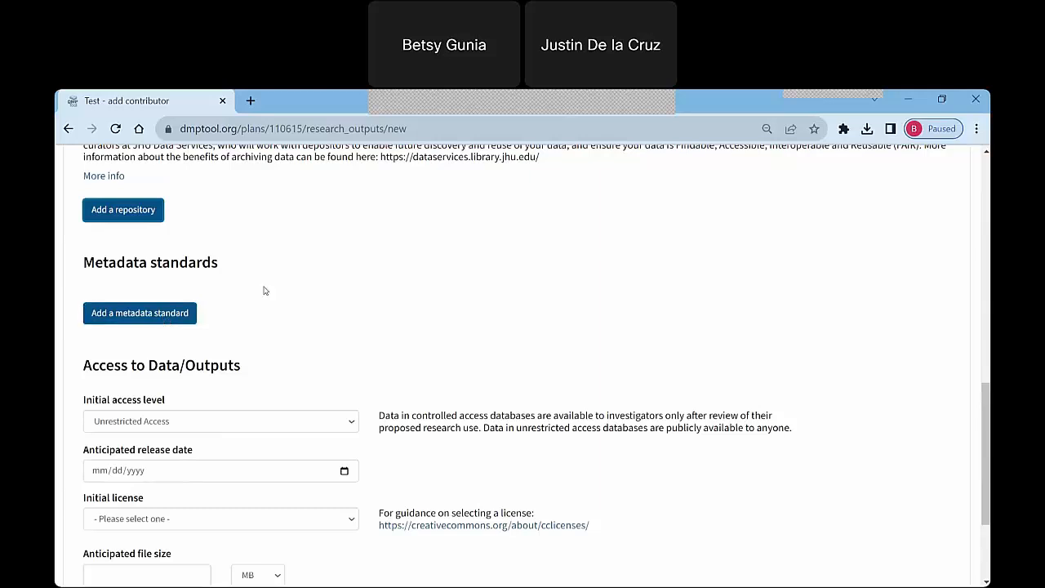
pyautogui.scroll(-1, 264, 292)
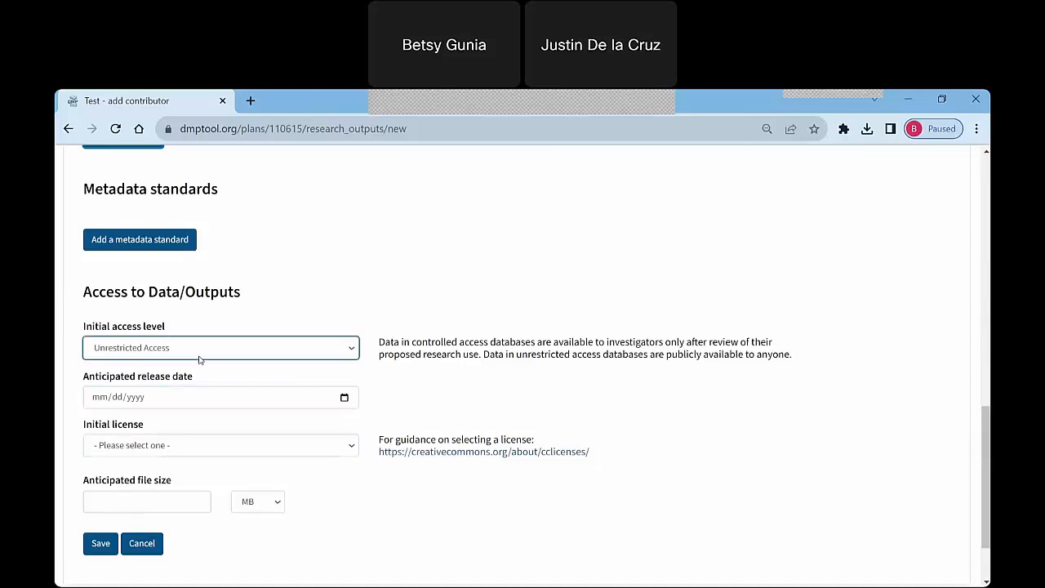
pyautogui.click(98, 543)
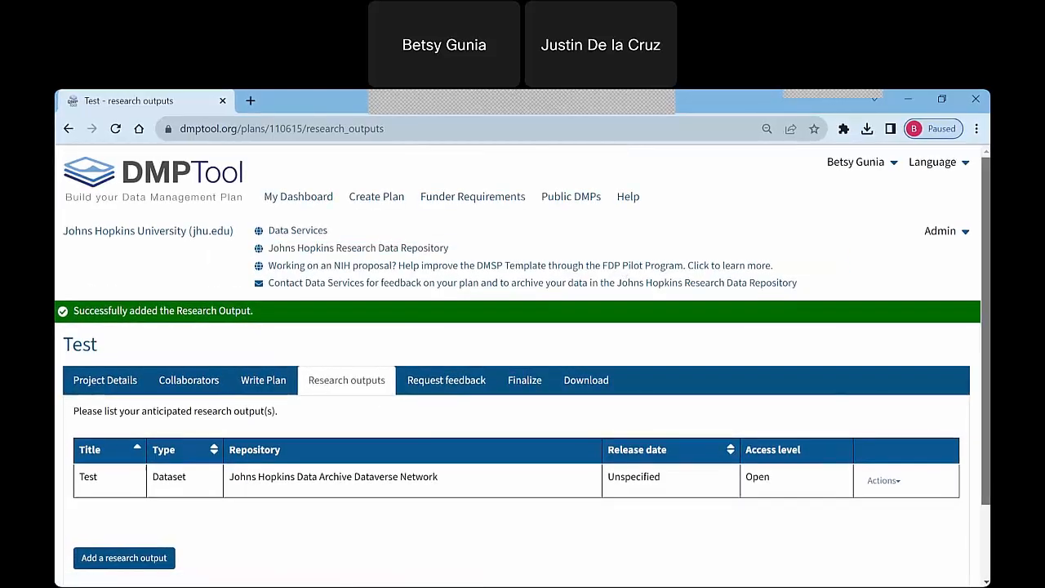
pyautogui.scroll(-1, 609, 293)
pyautogui.scroll(-1, 447, 360)
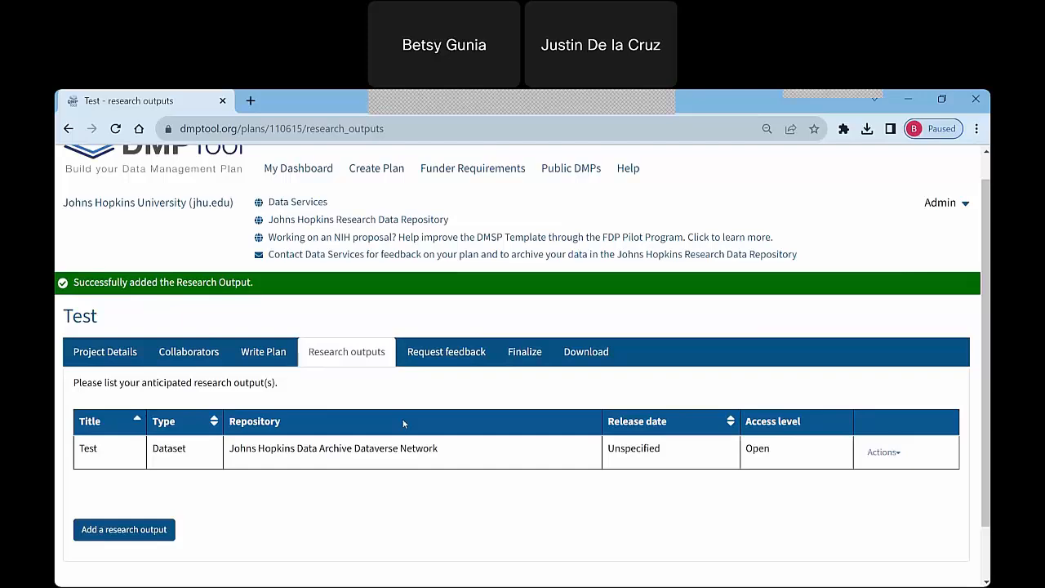
# Examine the plan's expert feedback request page, including the JHU Data Services message and the option to submit the request.
pyautogui.click(467, 358)
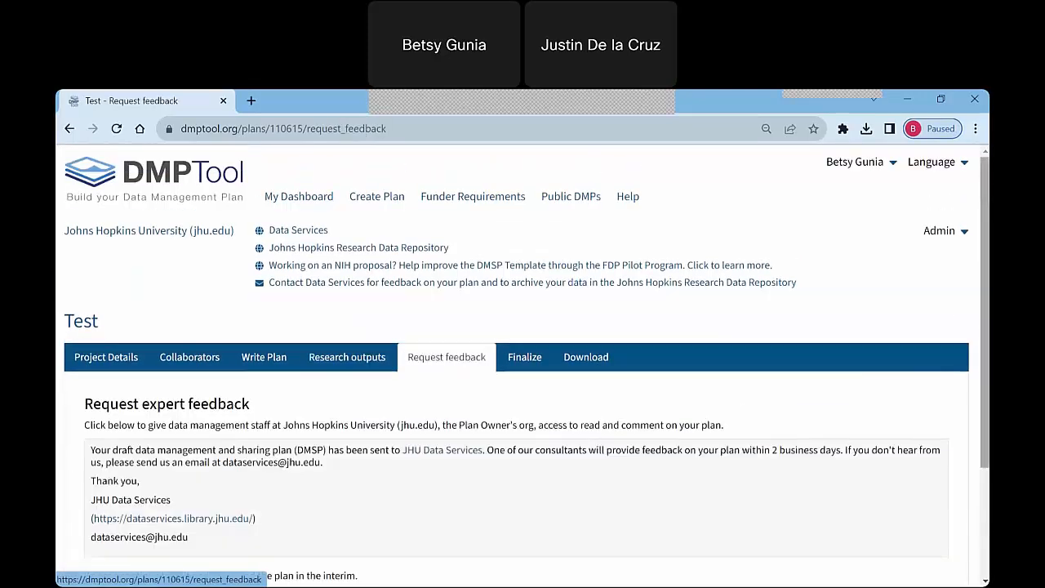
pyautogui.moveTo(984, 191); pyautogui.dragTo(988, 262)
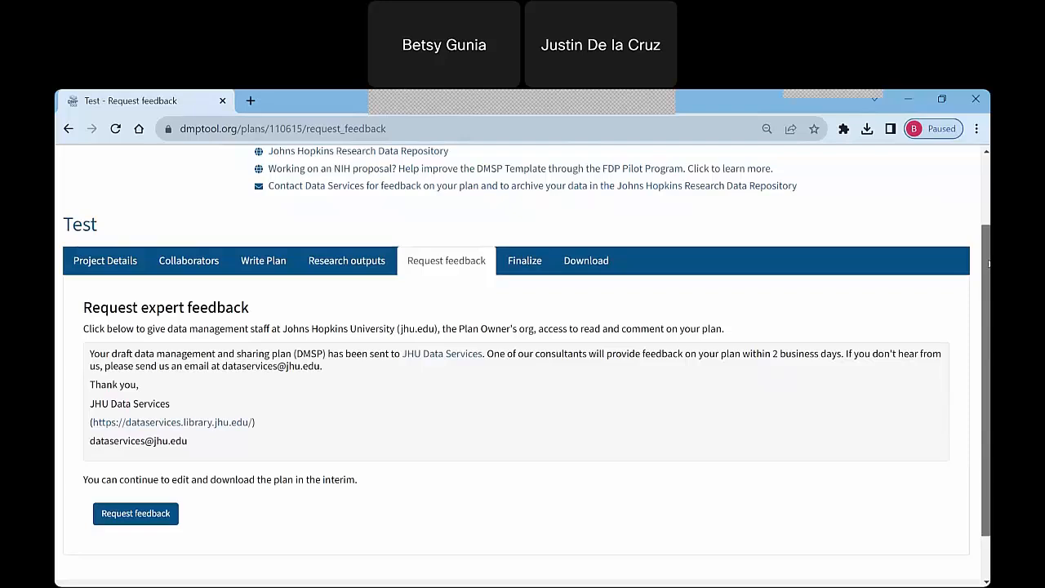
pyautogui.scroll(-1, 988, 263)
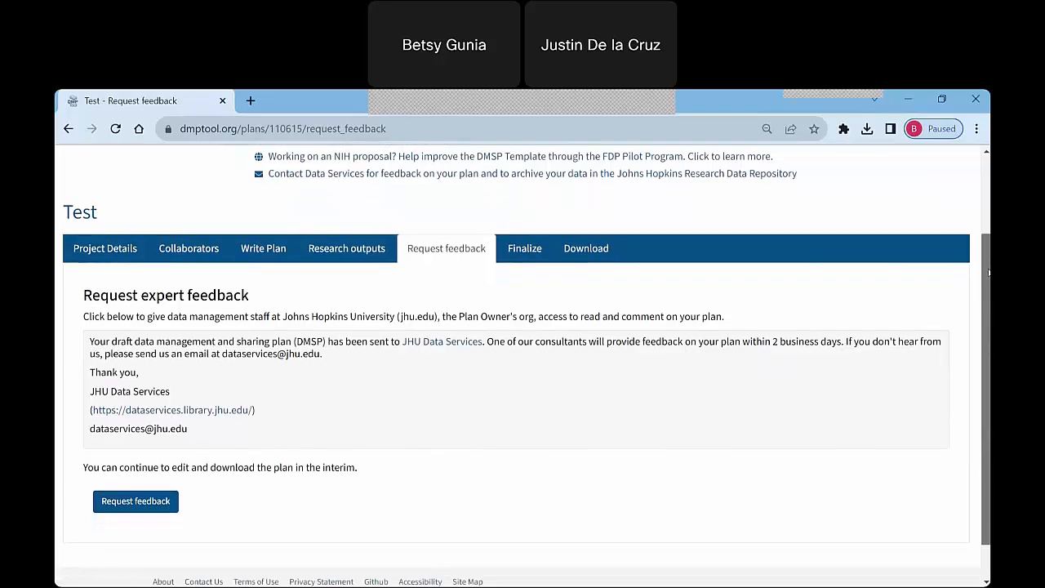
pyautogui.click(309, 249)
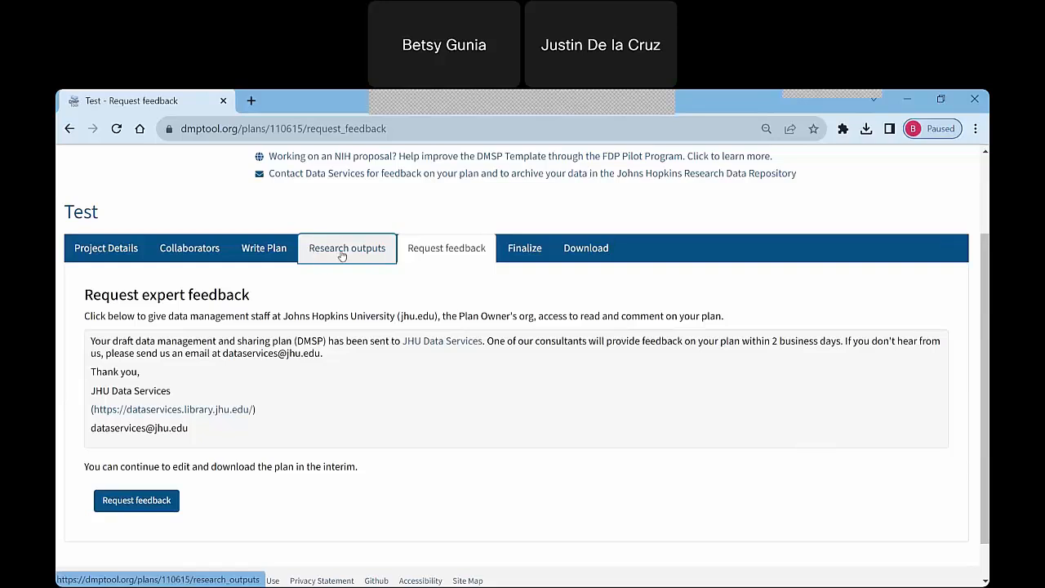
pyautogui.click(155, 510)
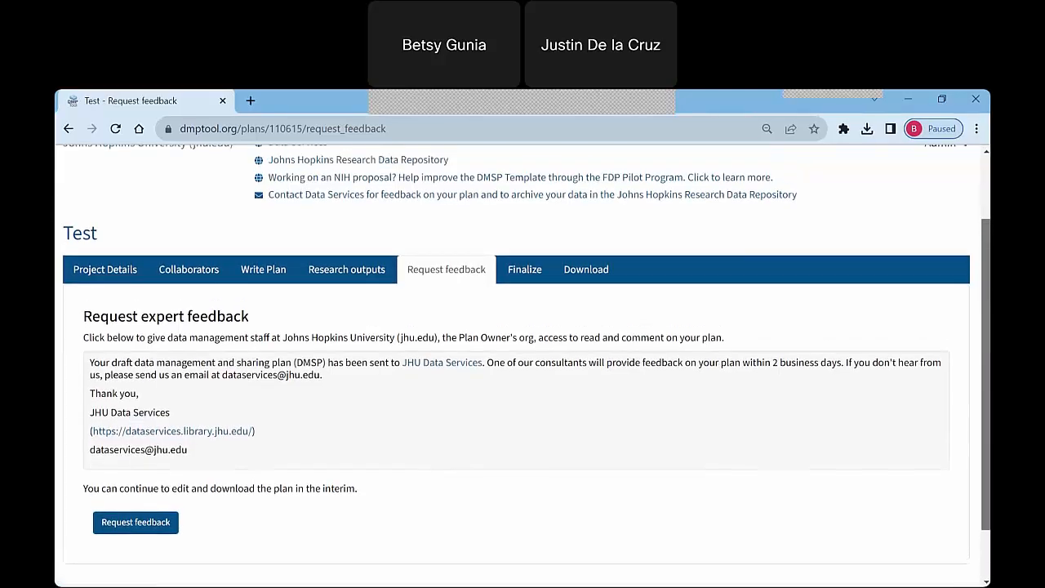
pyautogui.scroll(1, 523, 366)
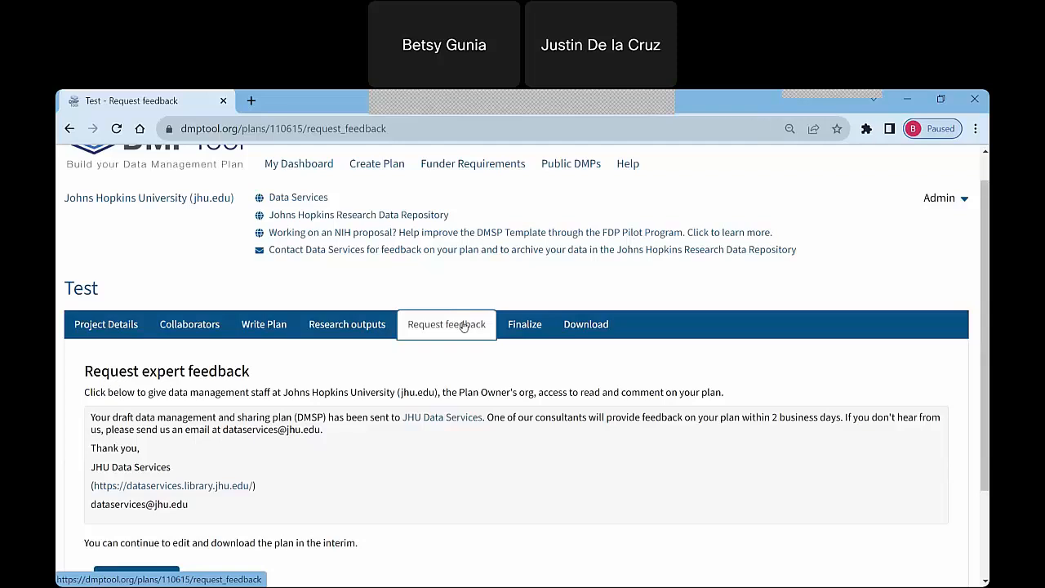
# Review the plan's finalization options, covering the visibility choices and the requirements for registering a DMP ID.
pyautogui.click(538, 324)
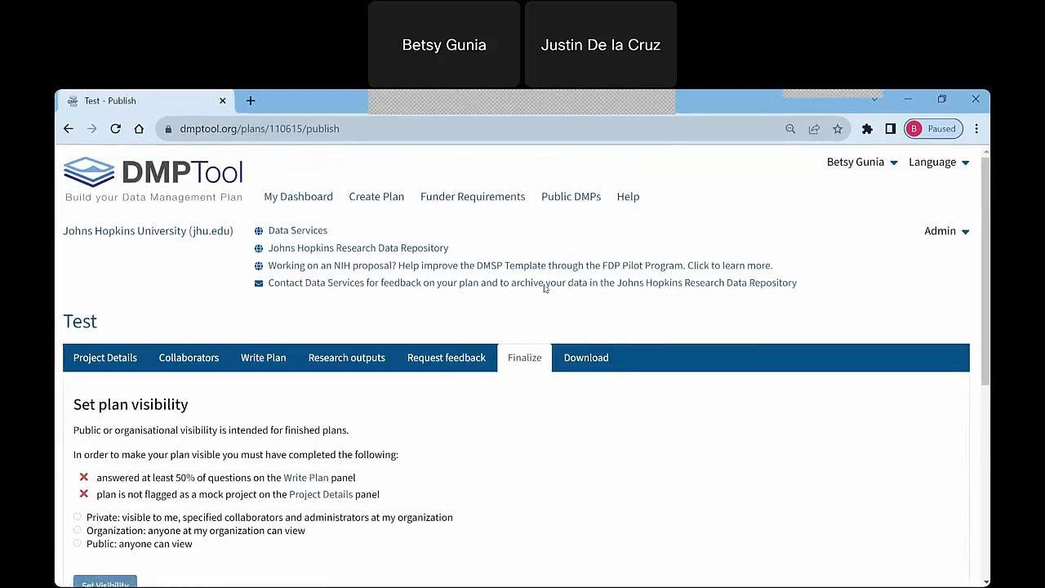
pyautogui.moveTo(988, 167); pyautogui.dragTo(985, 214)
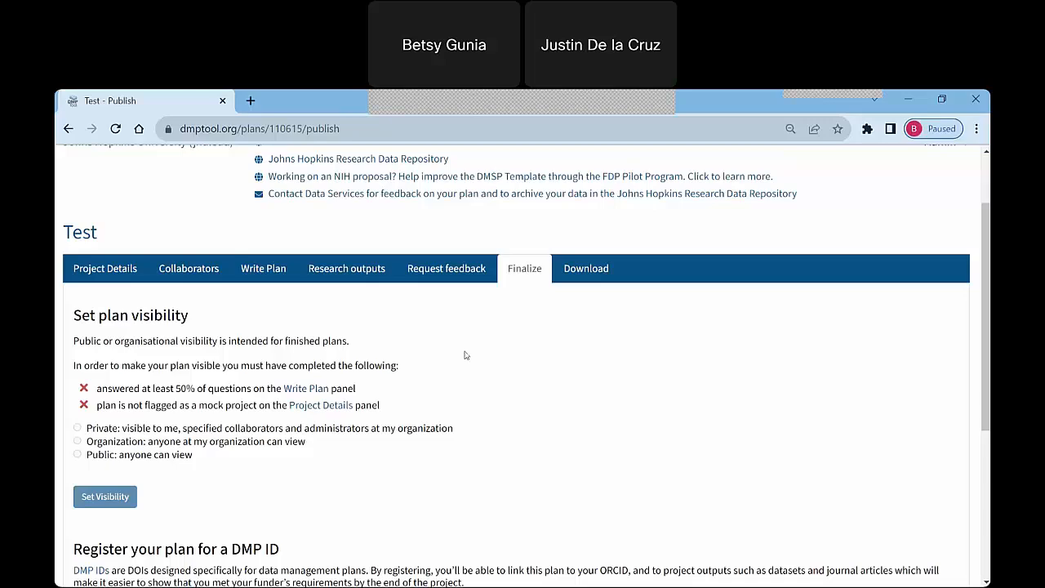
pyautogui.scroll(-3, 465, 355)
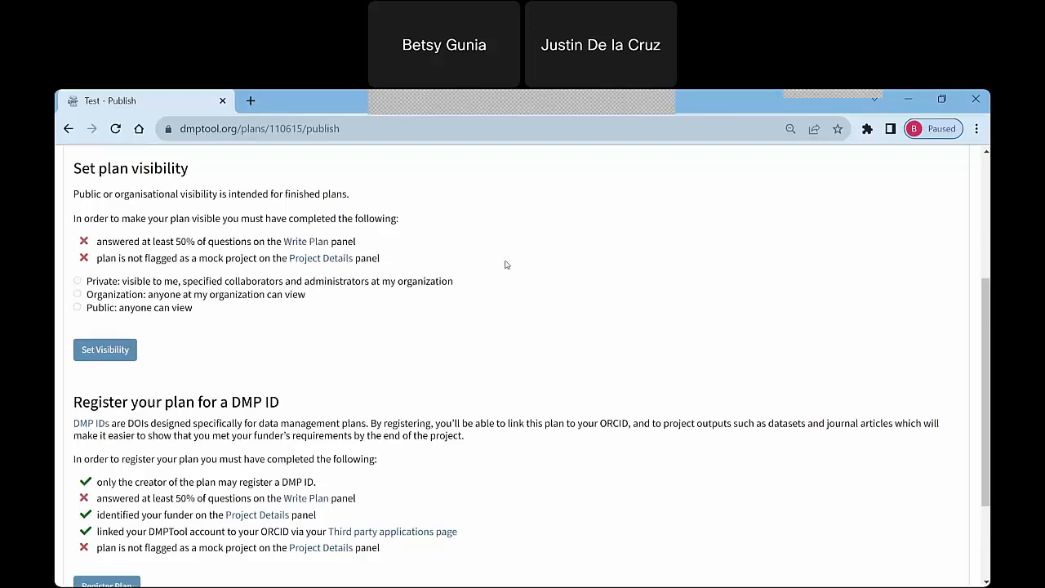
pyautogui.scroll(-1, 512, 264)
pyautogui.scroll(-1, 513, 263)
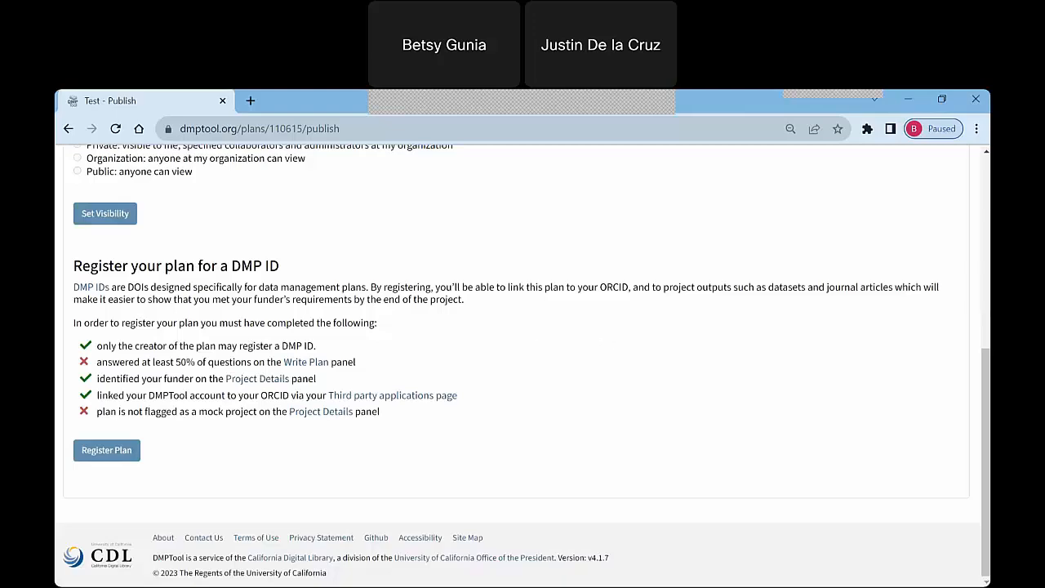
pyautogui.moveTo(986, 361); pyautogui.dragTo(987, 187)
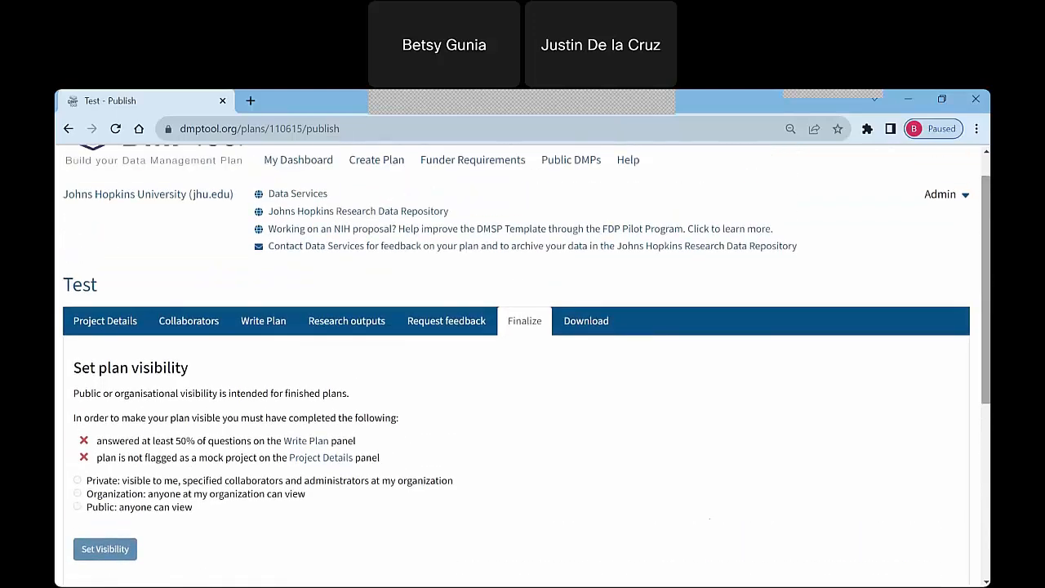
# Review the plan's download options: the available file formats, the content to include, and the PDF font and margin settings.
pyautogui.click(586, 321)
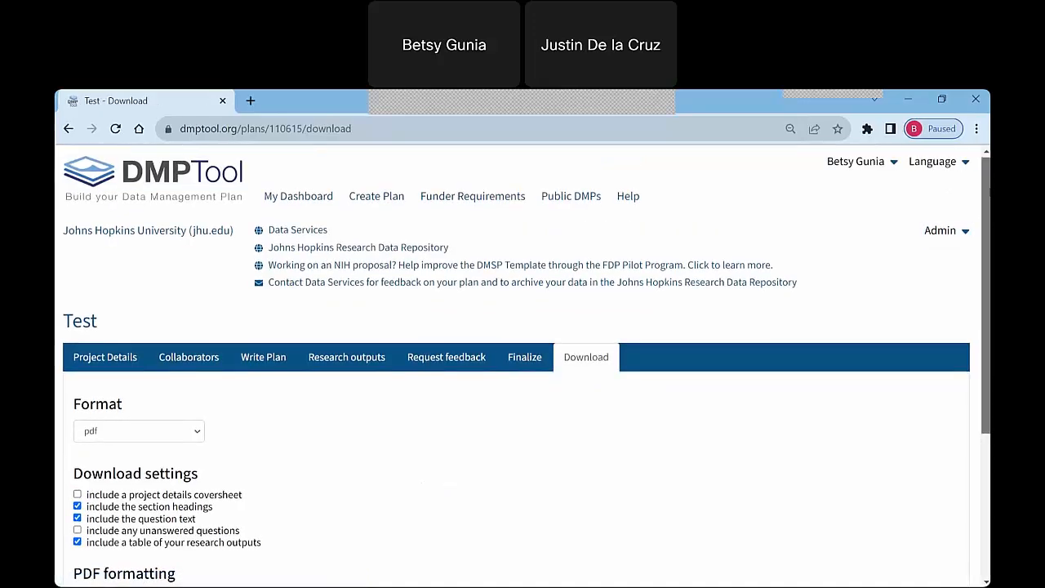
pyautogui.scroll(-1, 984, 229)
pyautogui.scroll(-1, 983, 237)
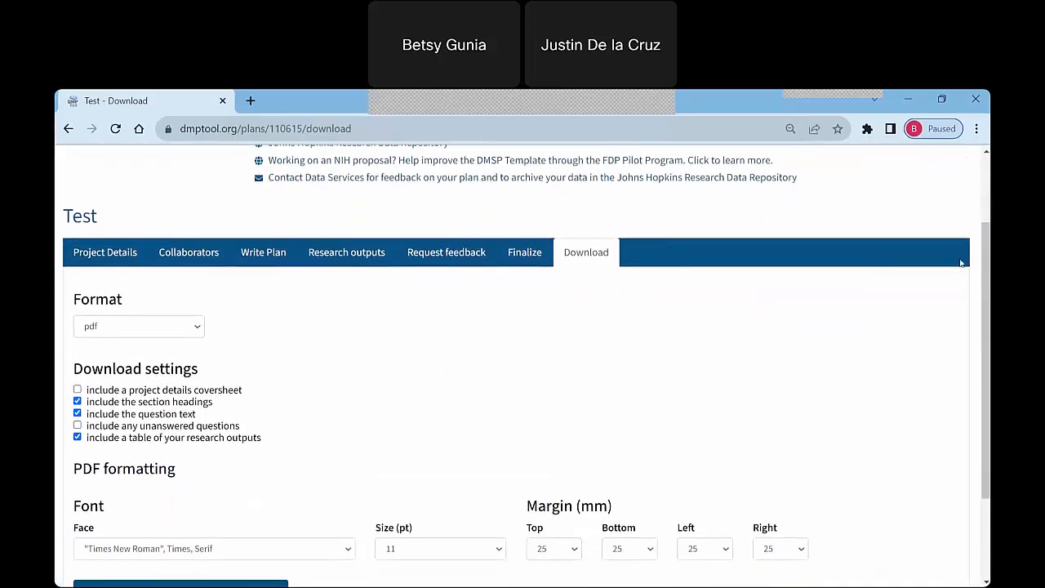
pyautogui.click(200, 327)
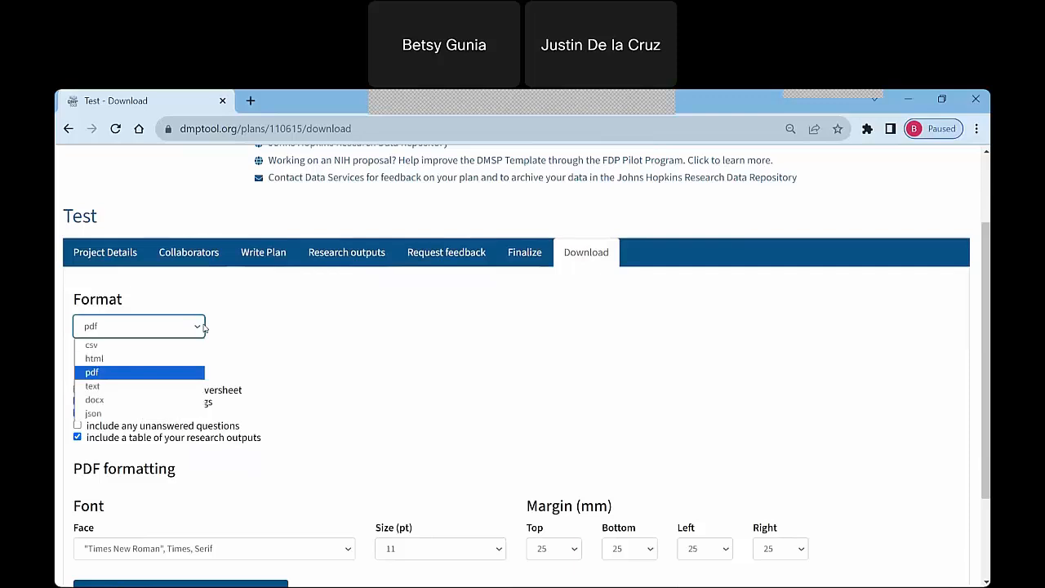
pyautogui.click(276, 329)
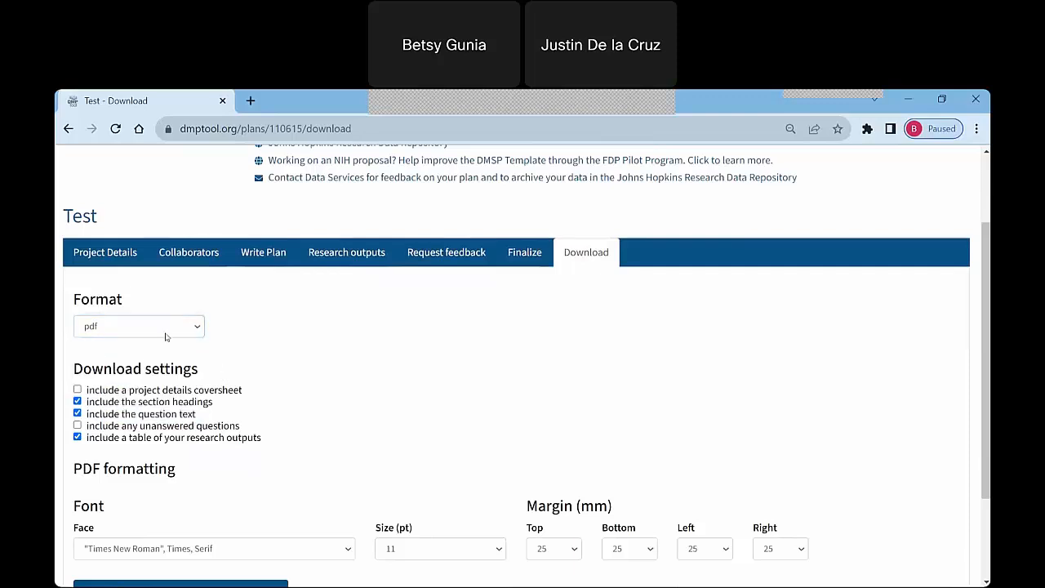
pyautogui.scroll(-1, 987, 288)
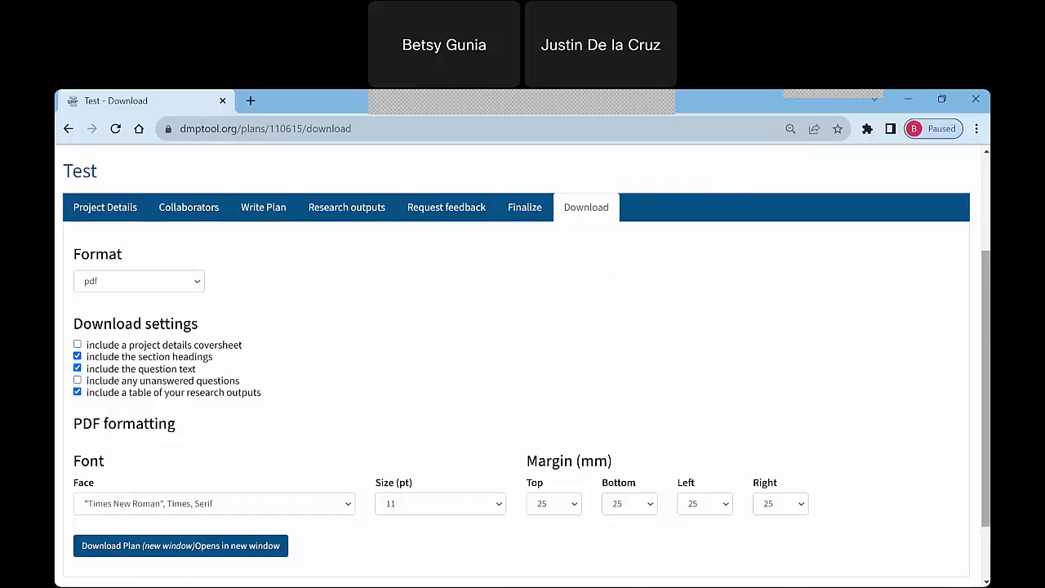
pyautogui.scroll(-1, 60, 393)
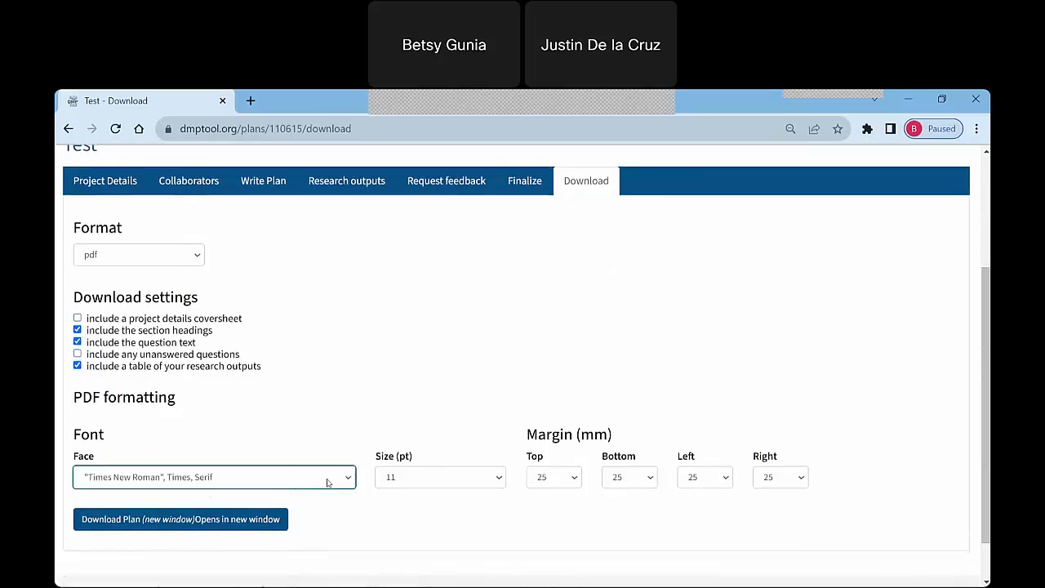
pyautogui.click(766, 481)
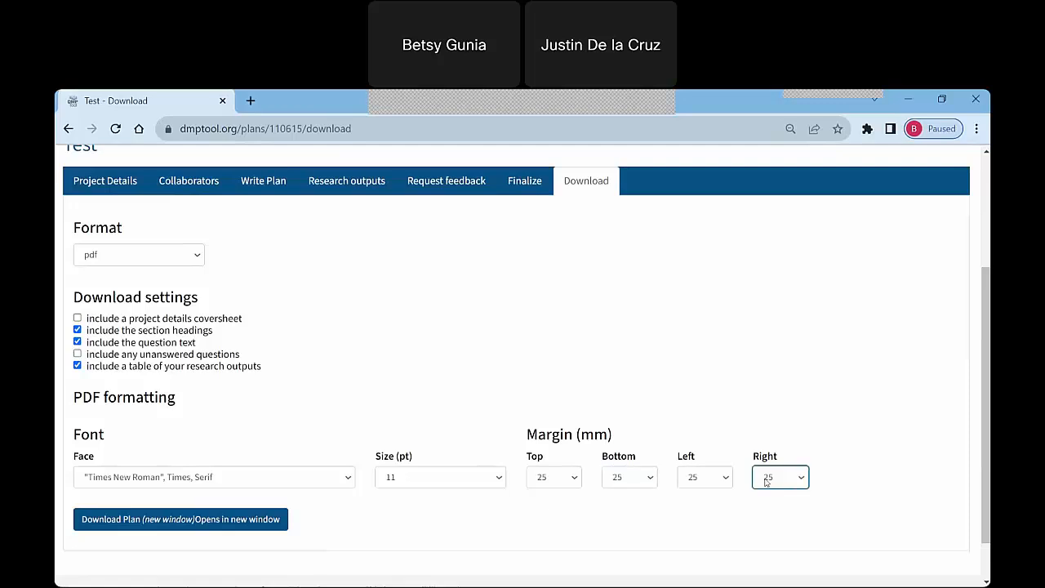
pyautogui.click(564, 394)
# Return to the dashboard of plans and open the organization's guidance administration page.
pyautogui.moveTo(985, 314); pyautogui.dragTo(986, 203)
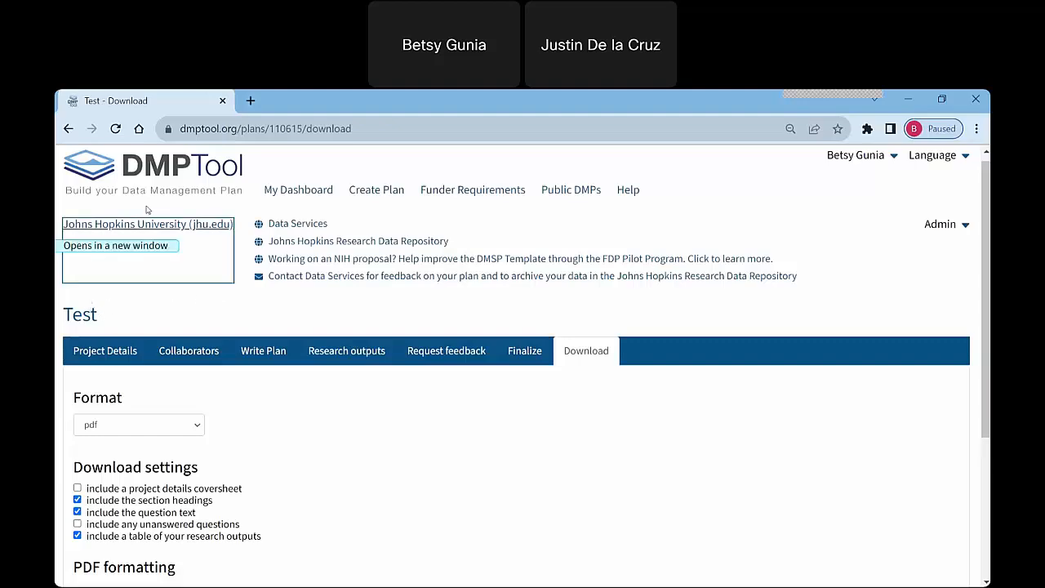
pyautogui.click(293, 192)
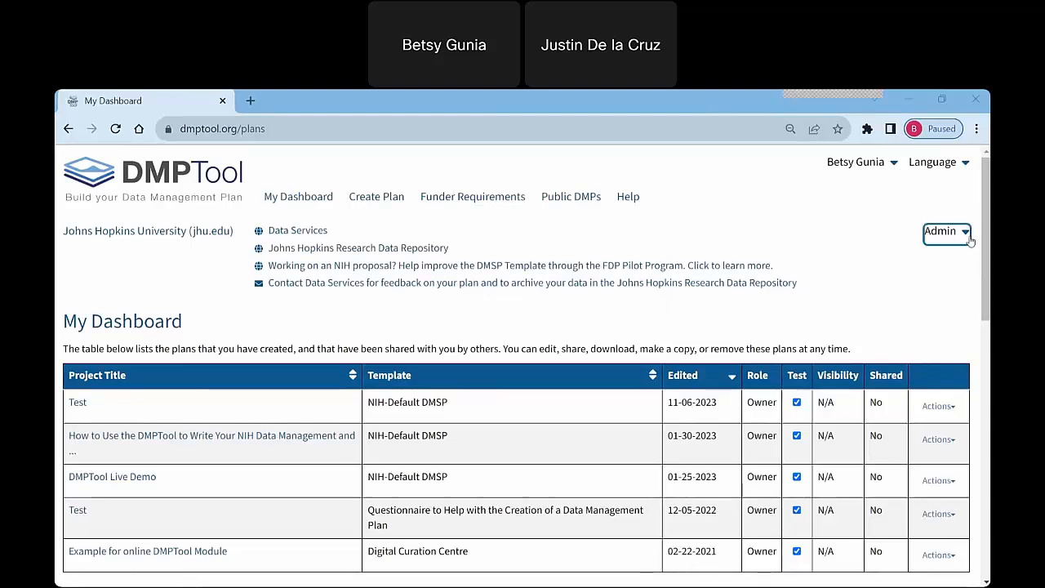
pyautogui.click(967, 234)
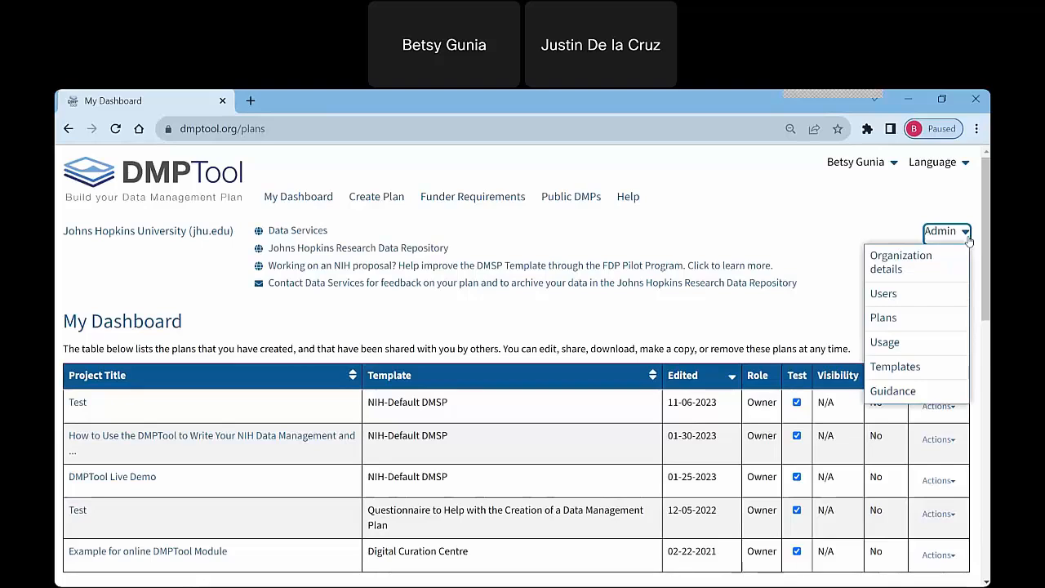
pyautogui.click(898, 391)
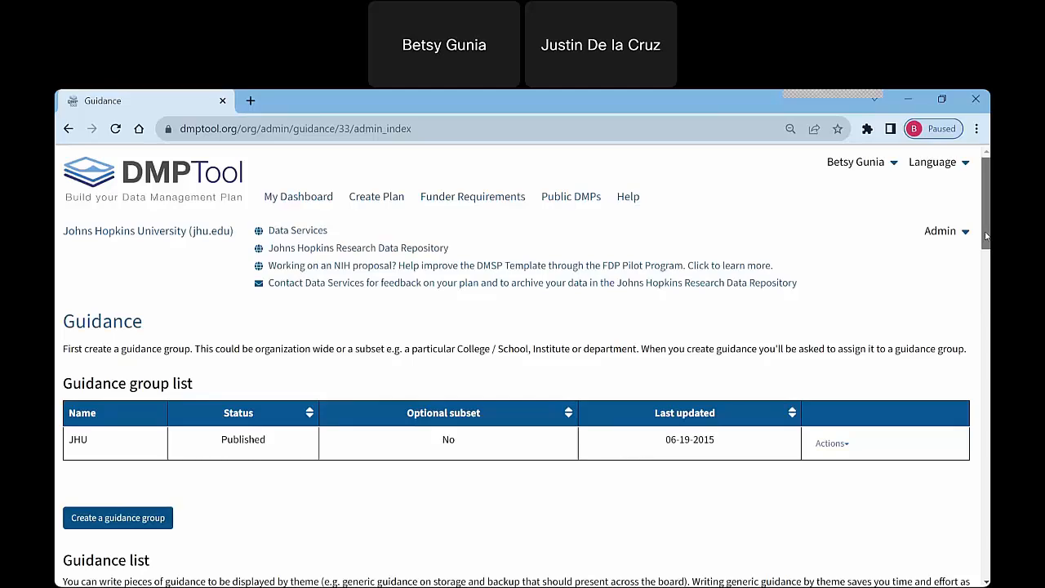
# Go back to the dashboard and view the actions available for the newest "Test" plan without choosing one.
pyautogui.click(309, 203)
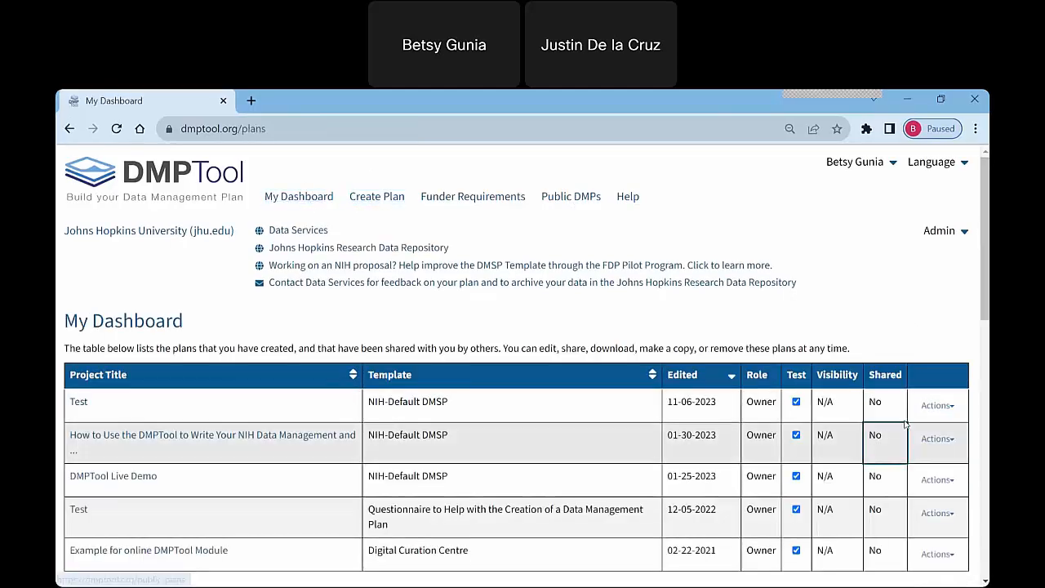
pyautogui.click(954, 407)
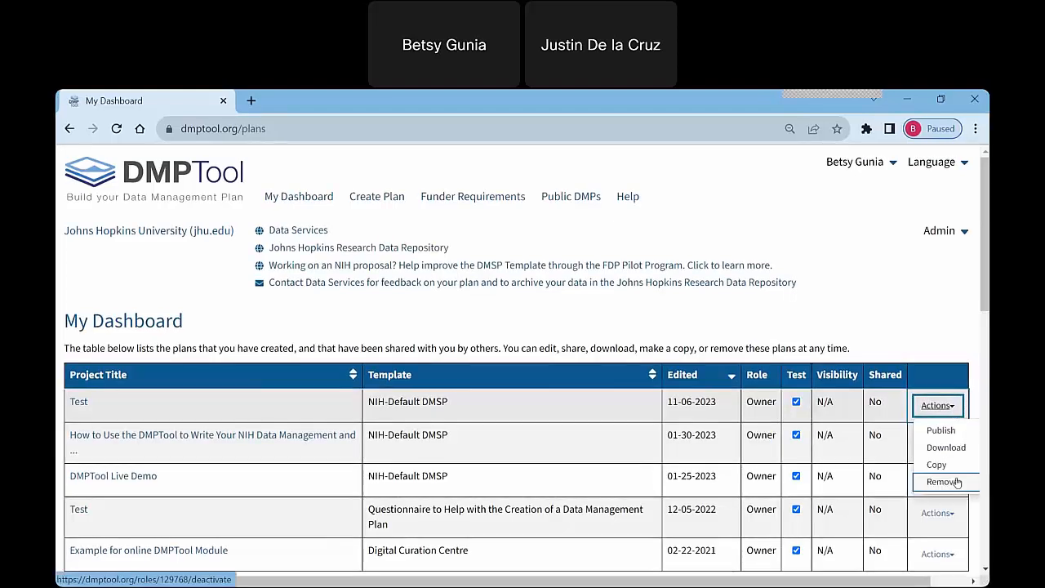
pyautogui.click(939, 326)
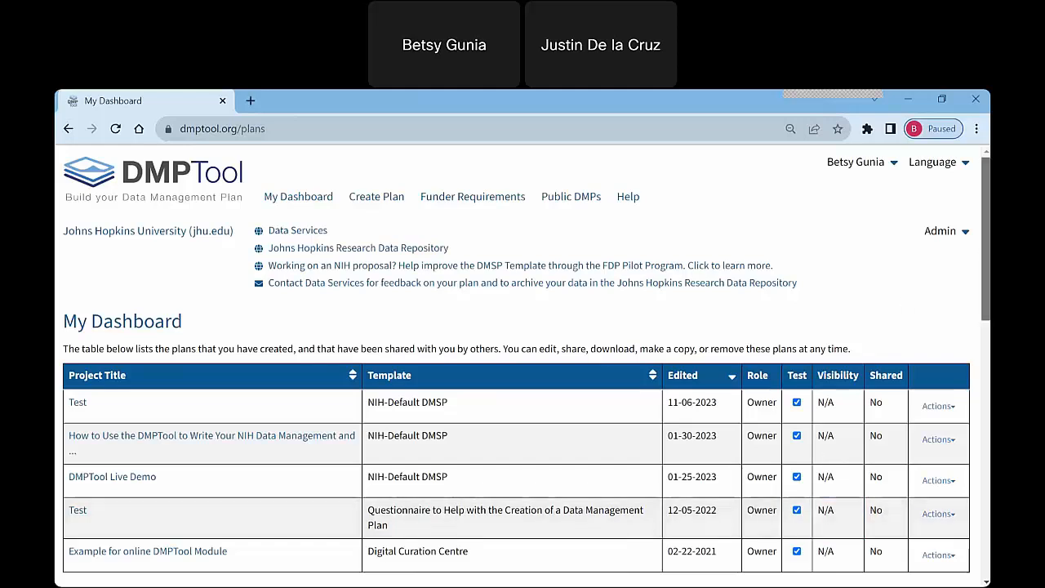
# Look over the list of plans on the dashboard and open the site's help page.
pyautogui.scroll(-1, 294, 413)
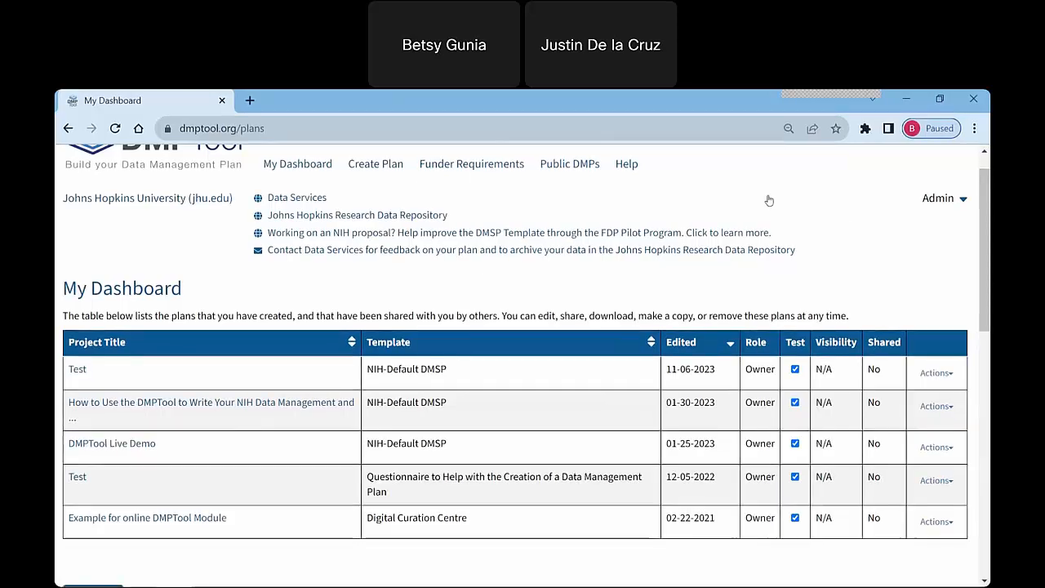
pyautogui.click(626, 165)
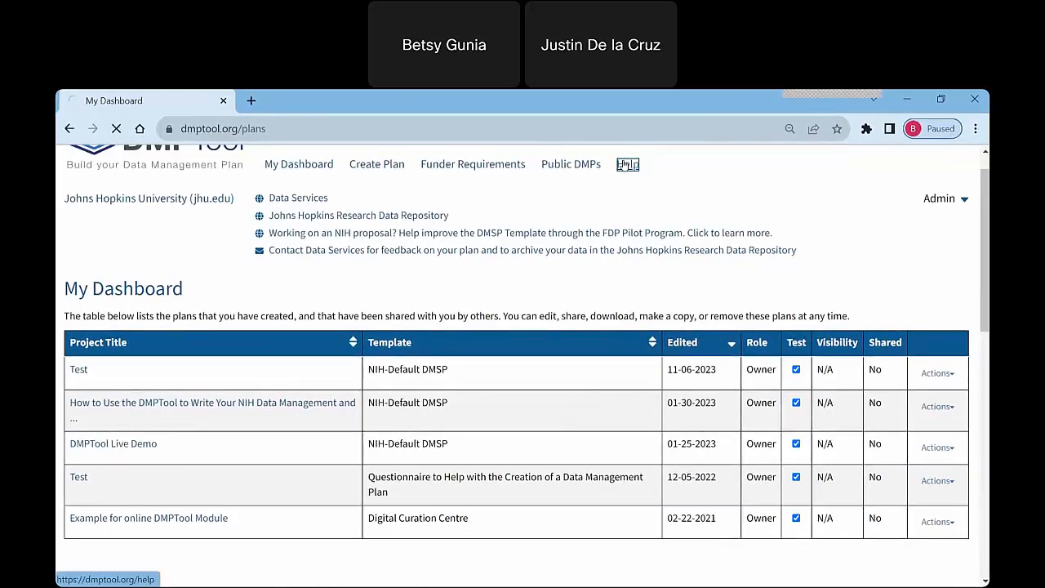
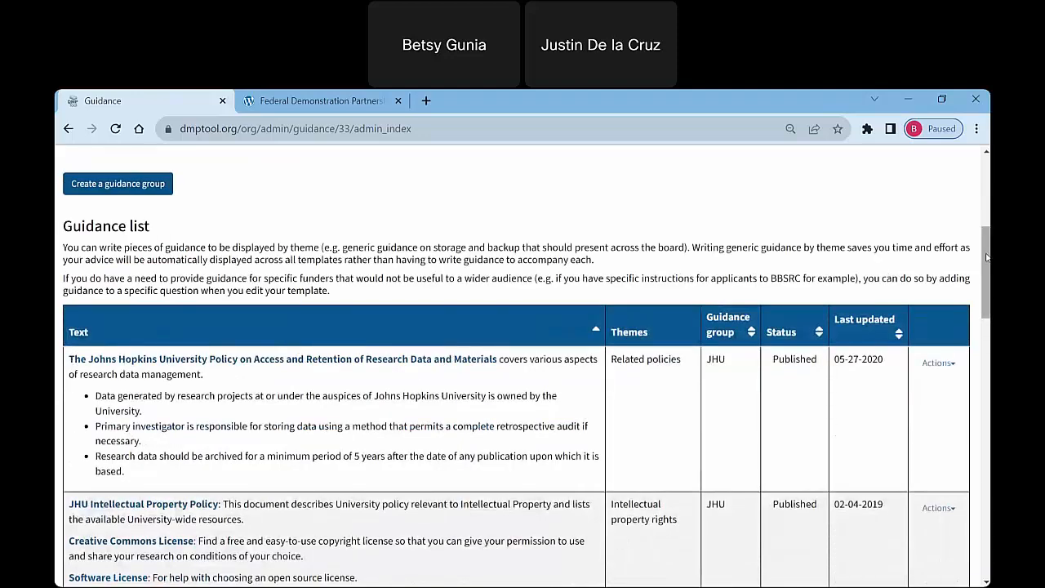
# Look through the organization's guidance list, including each entry's text, theme, guidance group and publication status.
pyautogui.moveTo(986, 258); pyautogui.dragTo(985, 267)
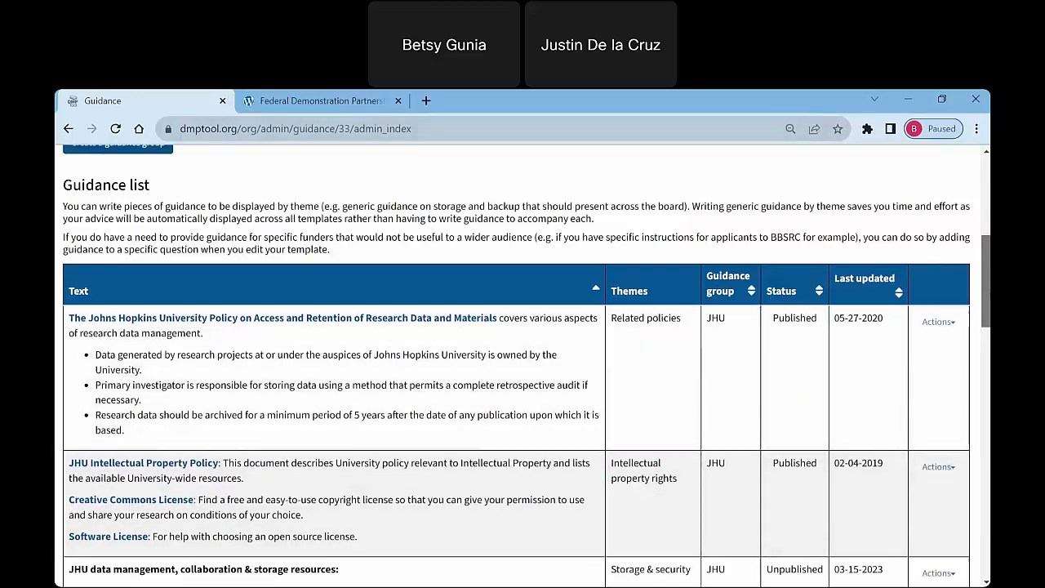
pyautogui.scroll(-1, 986, 288)
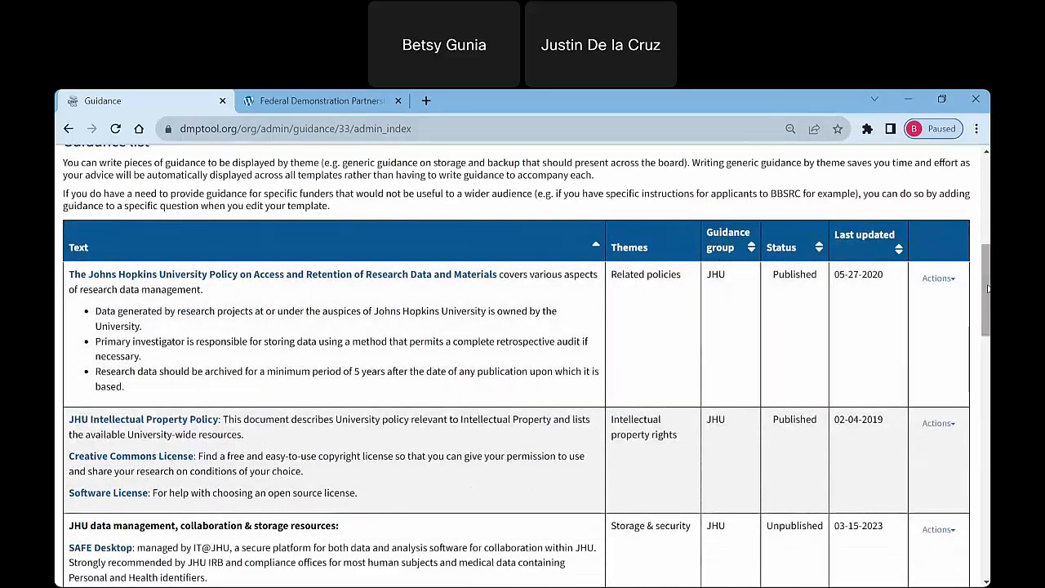
pyautogui.moveTo(986, 288)
pyautogui.mouseDown()
pyautogui.moveTo(987, 320)
pyautogui.moveTo(988, 289)
pyautogui.mouseUp()
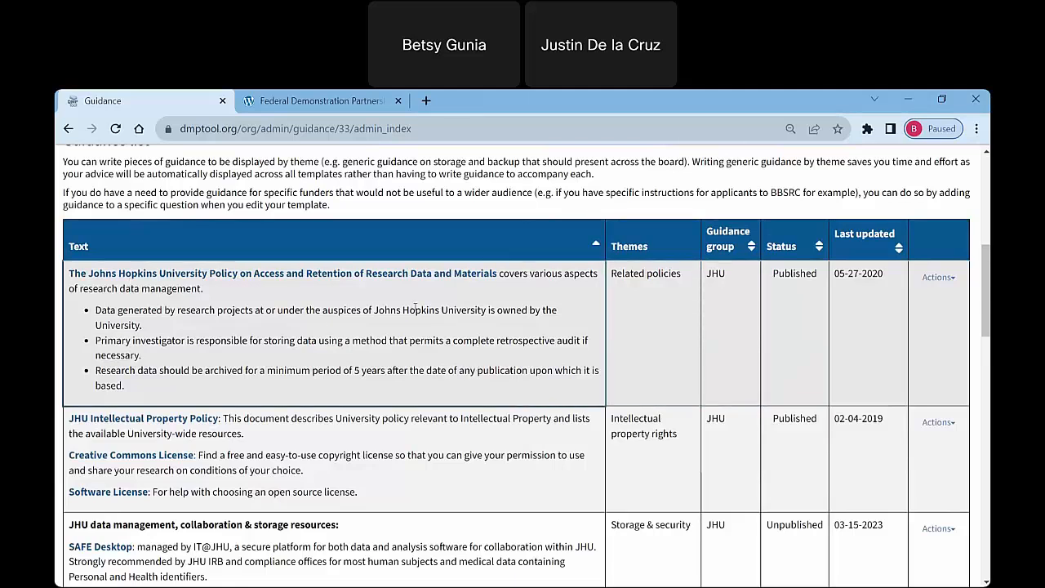
pyautogui.scroll(3, 985, 278)
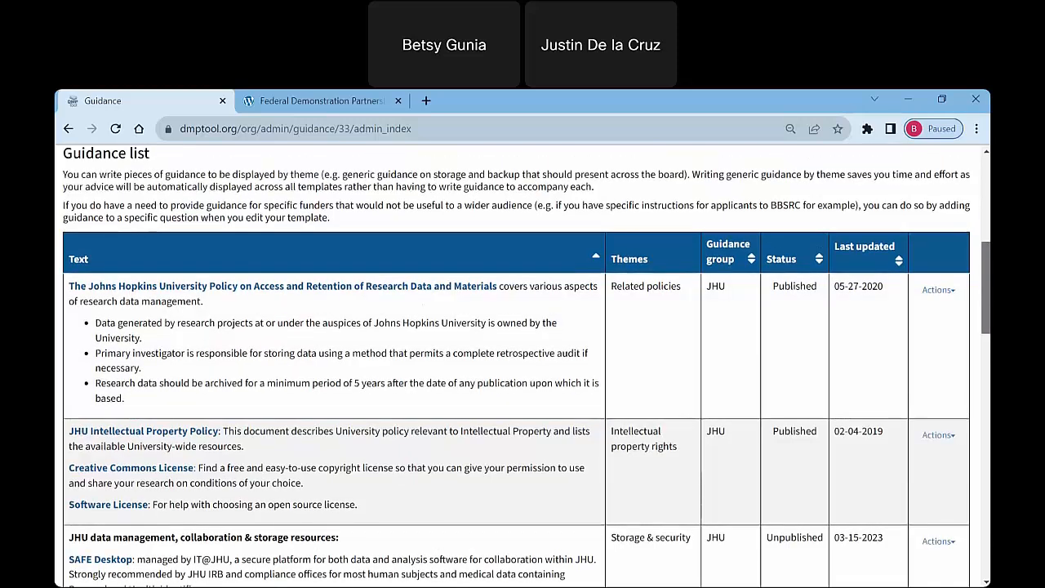
pyautogui.scroll(3, 523, 367)
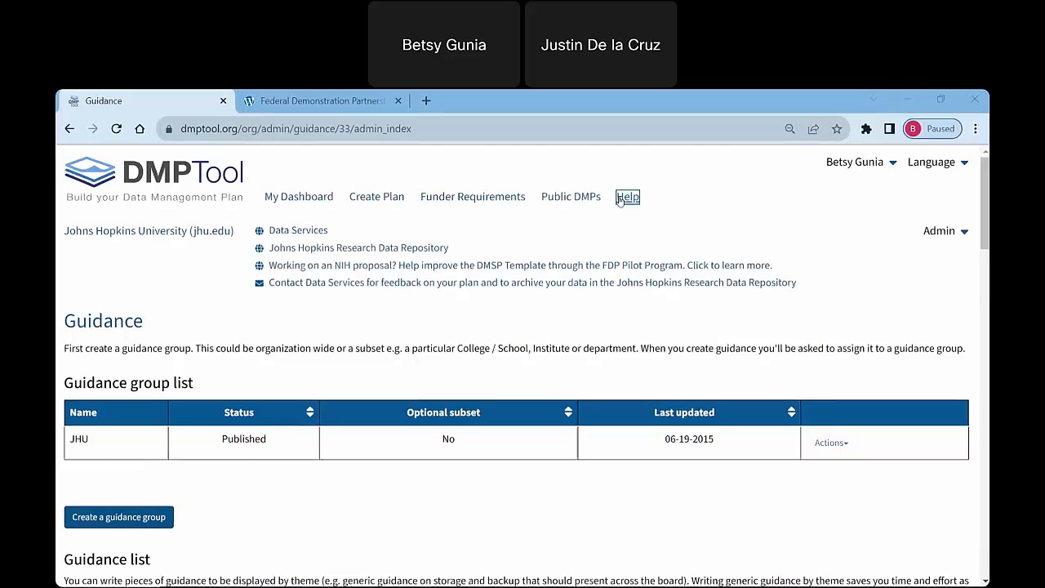
# Start a new plan and title the research project "Test".
pyautogui.click(294, 232)
pyautogui.click(299, 202)
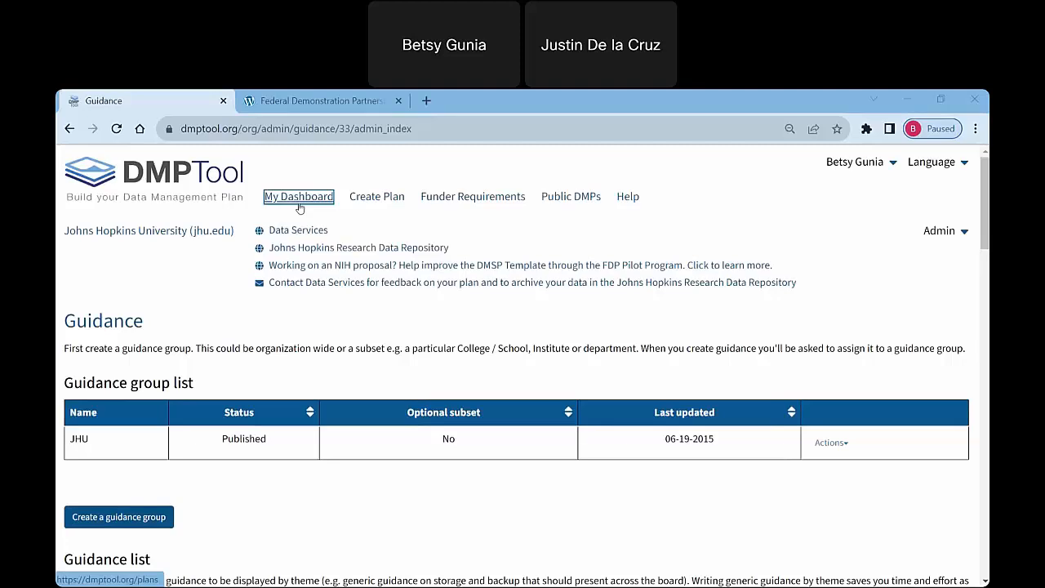
pyautogui.click(384, 200)
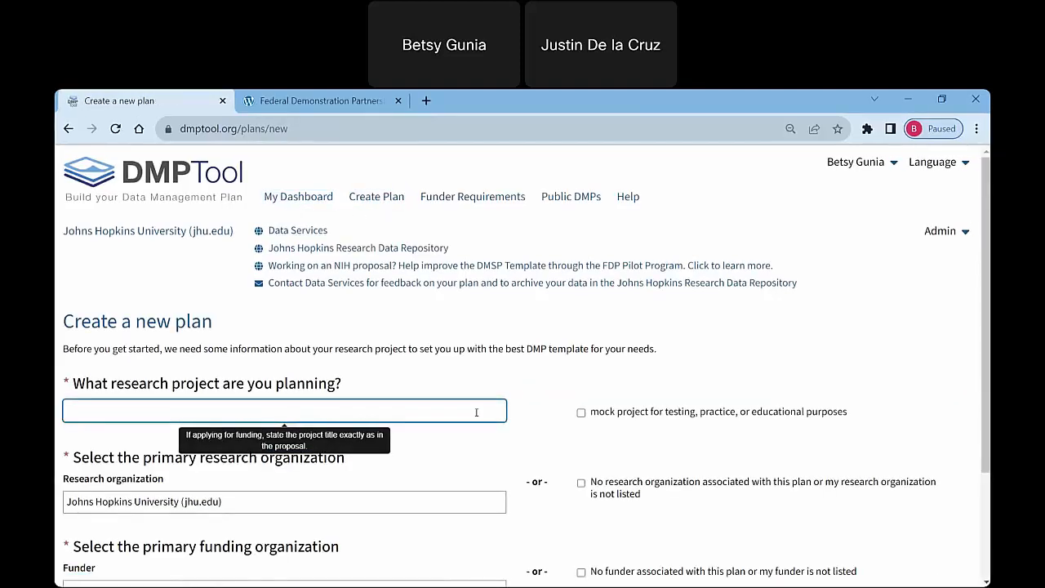
pyautogui.write('Test')
# Choose National Institutes of Health (nih.gov) as the funder, keep the NIH-Default DMSP template, and create the plan.
pyautogui.scroll(-3, 455, 448)
pyautogui.click(454, 448)
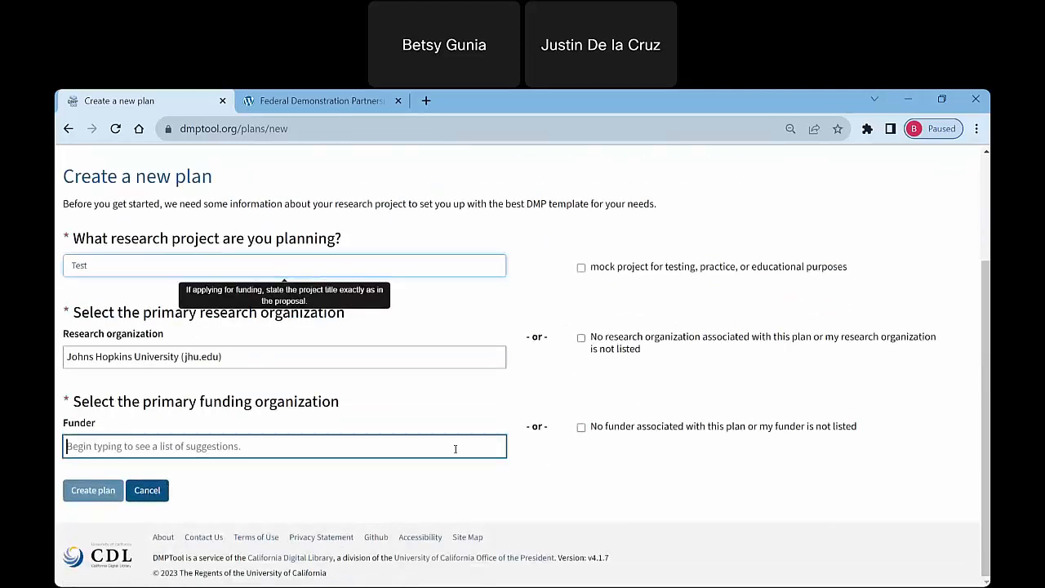
pyautogui.write('NIH')
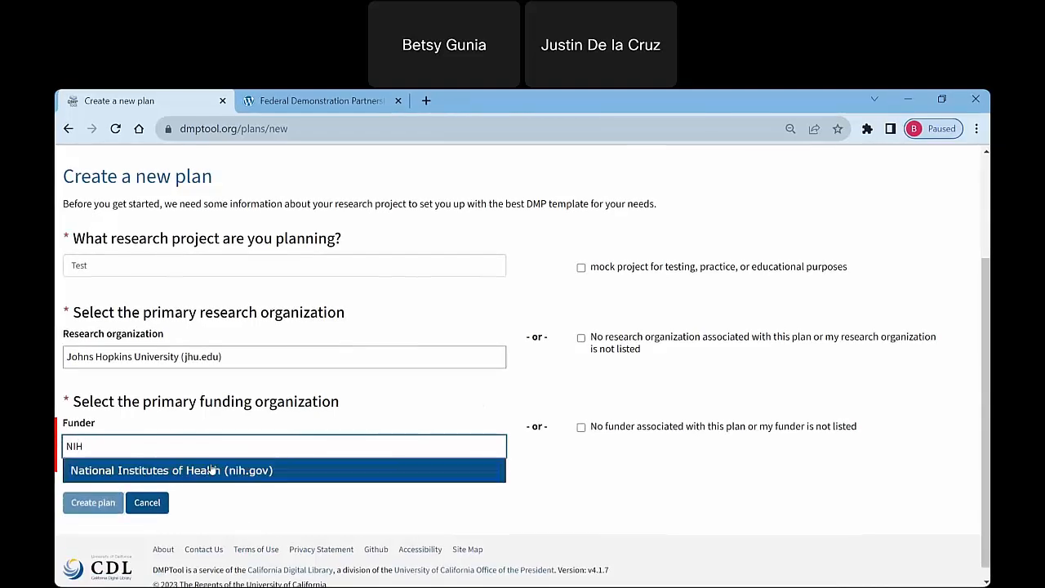
pyautogui.click(210, 471)
pyautogui.click(113, 507)
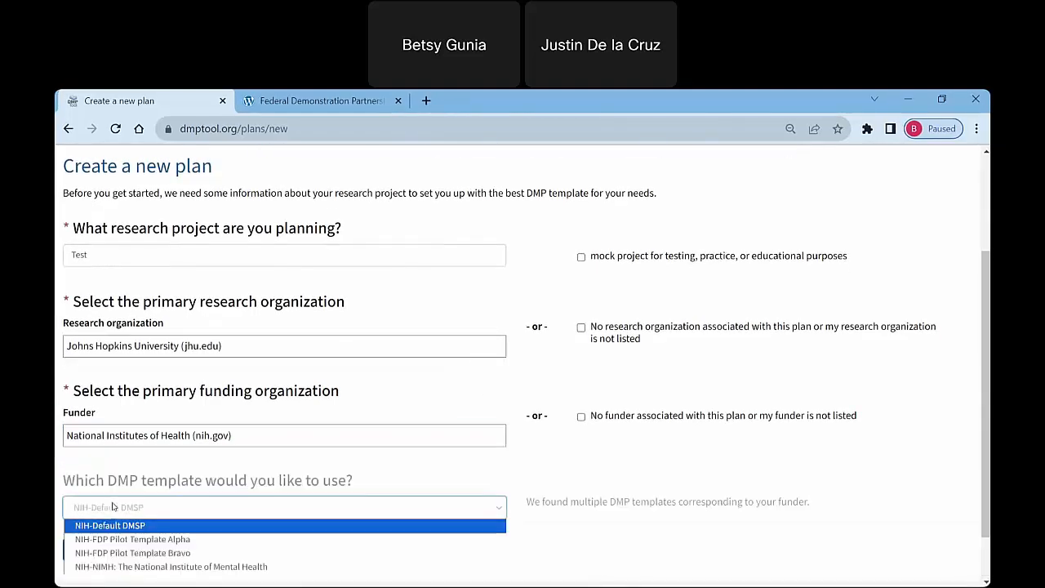
pyautogui.click(124, 509)
pyautogui.click(109, 545)
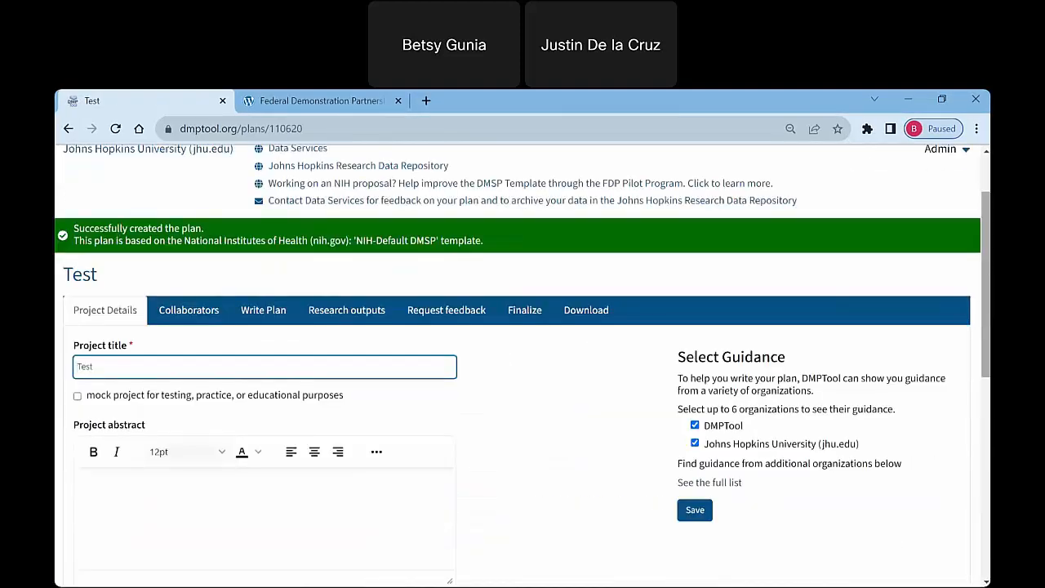
# Browse the full list of organizations offering guidance for the plan and close it without changing the selection.
pyautogui.scroll(-1, 694, 455)
pyautogui.click(710, 410)
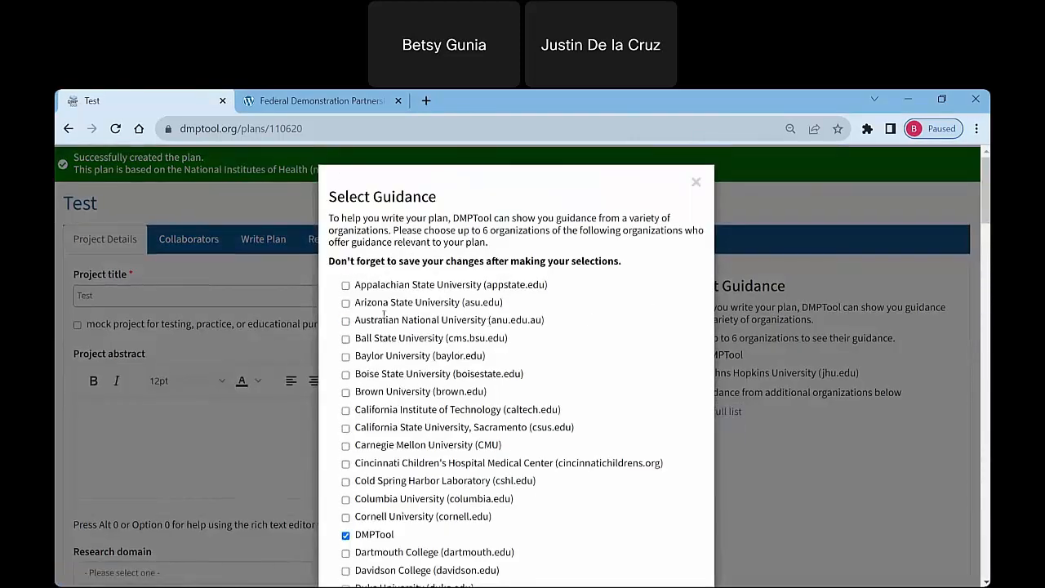
pyautogui.scroll(-5, 425, 420)
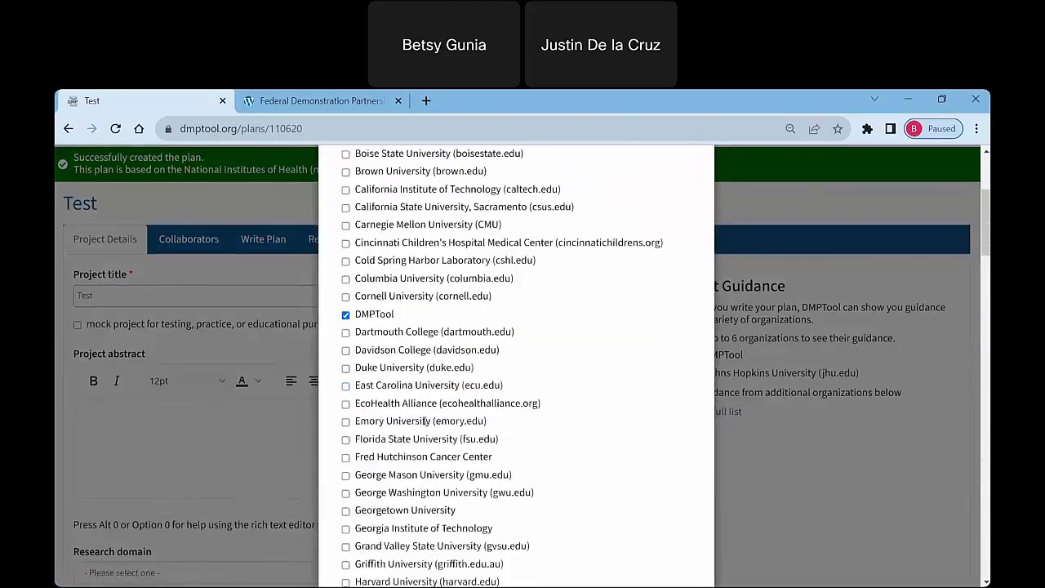
pyautogui.scroll(-3, 426, 420)
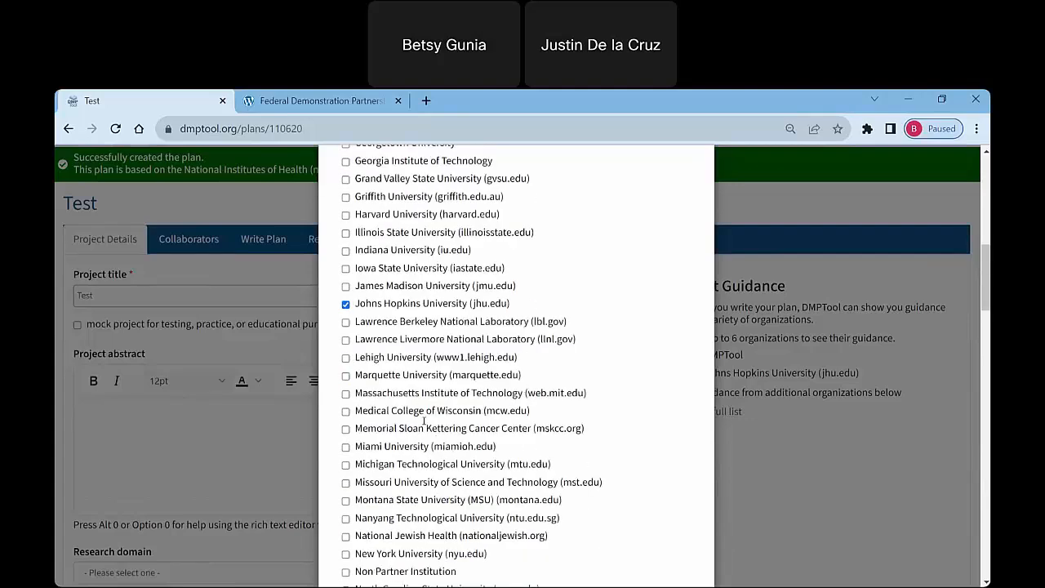
pyautogui.scroll(10, 419, 416)
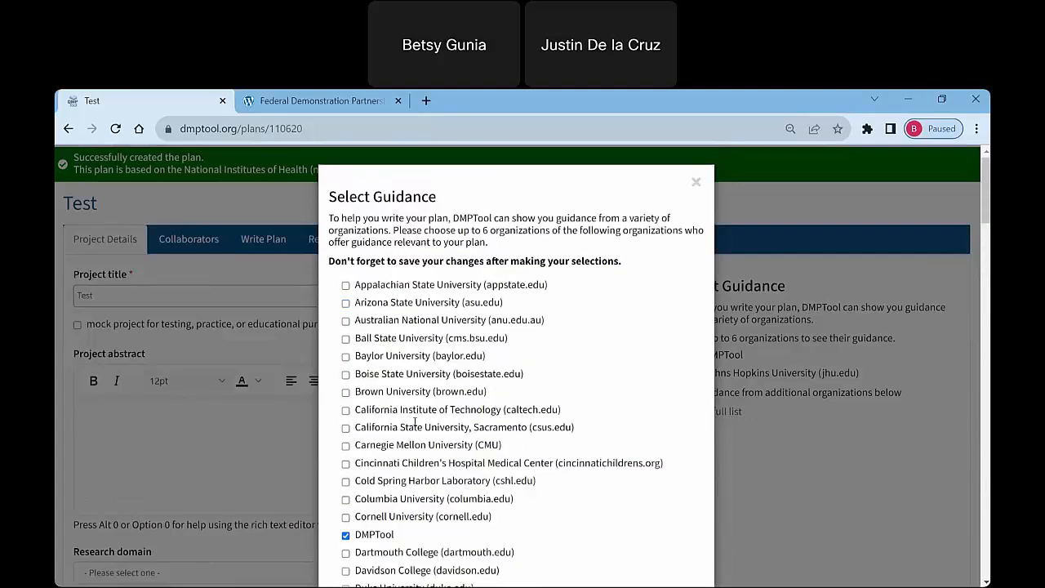
pyautogui.click(698, 182)
# Open the Funder Requirements page and look over the data management plan templates and their funder links.
pyautogui.scroll(1, 671, 246)
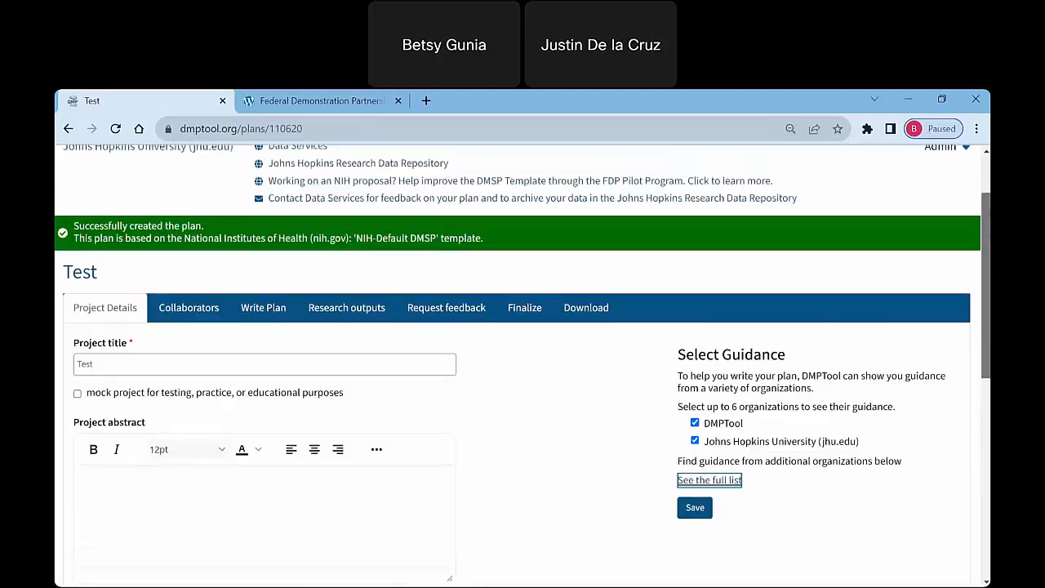
pyautogui.scroll(1, 487, 212)
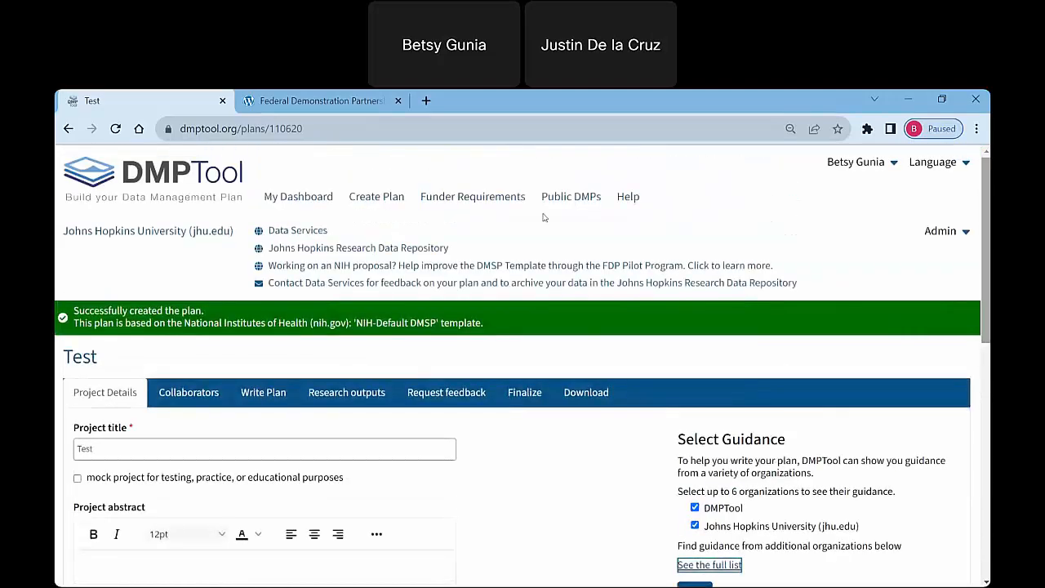
pyautogui.click(476, 197)
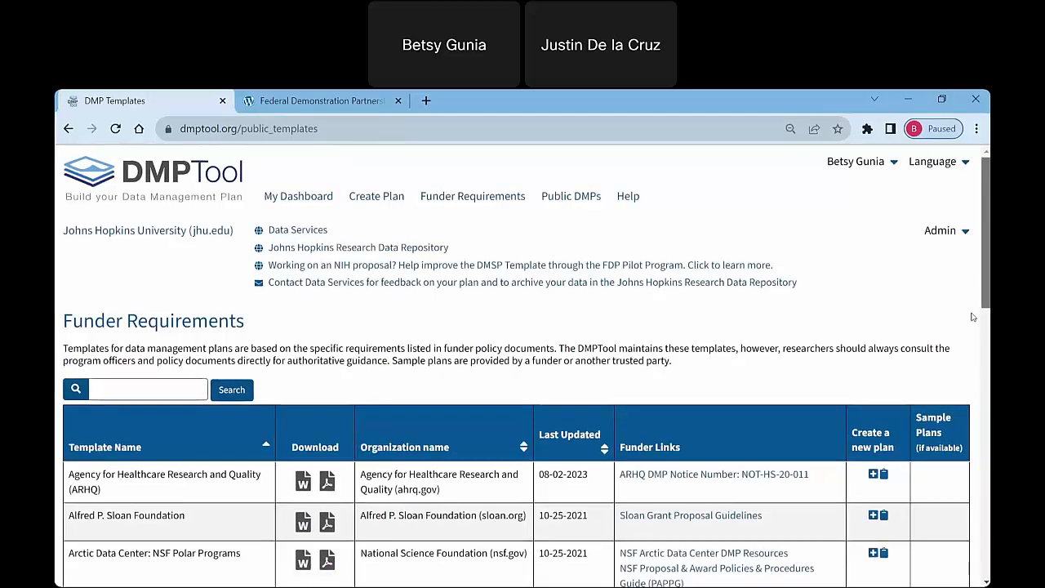
pyautogui.scroll(-4, 962, 375)
pyautogui.scroll(-1, 963, 376)
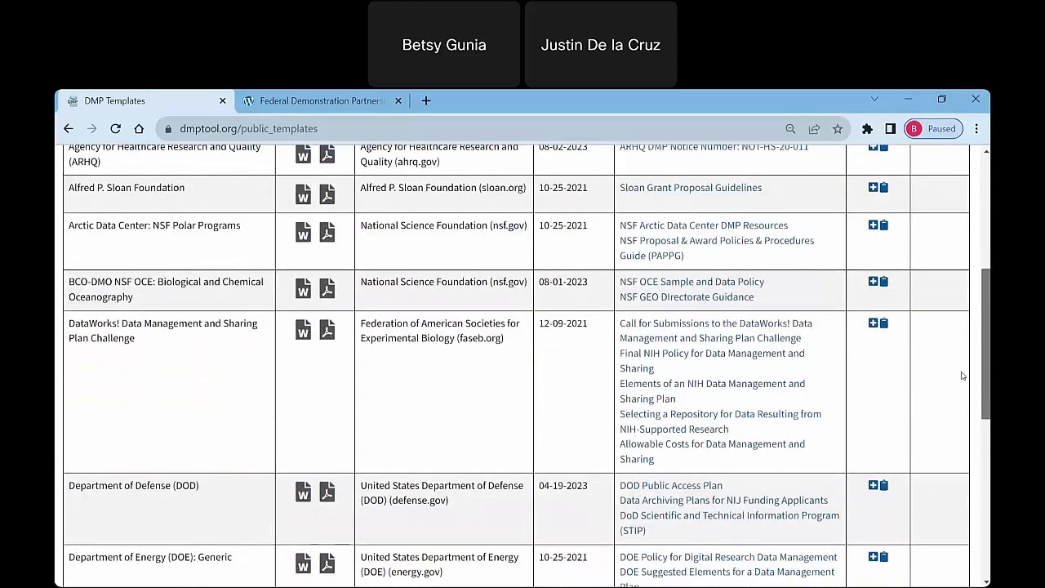
pyautogui.scroll(-3, 957, 433)
pyautogui.scroll(-2, 954, 469)
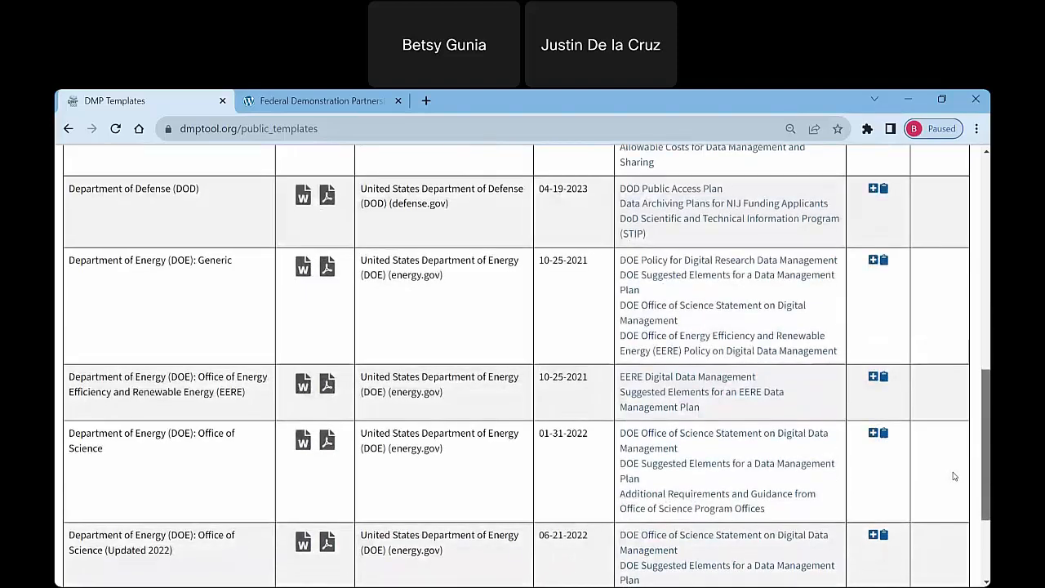
pyautogui.moveTo(986, 441); pyautogui.dragTo(981, 183)
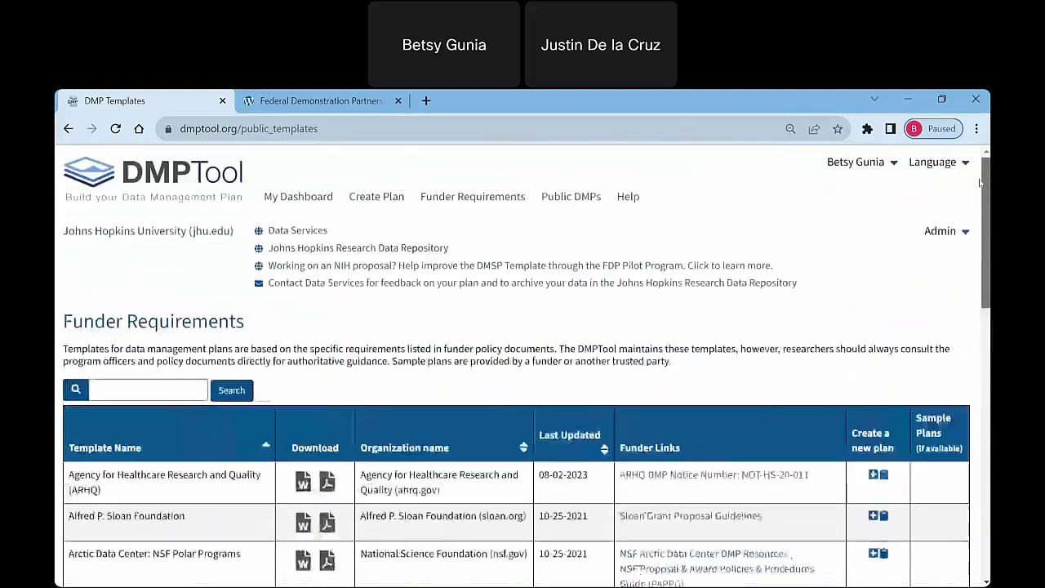